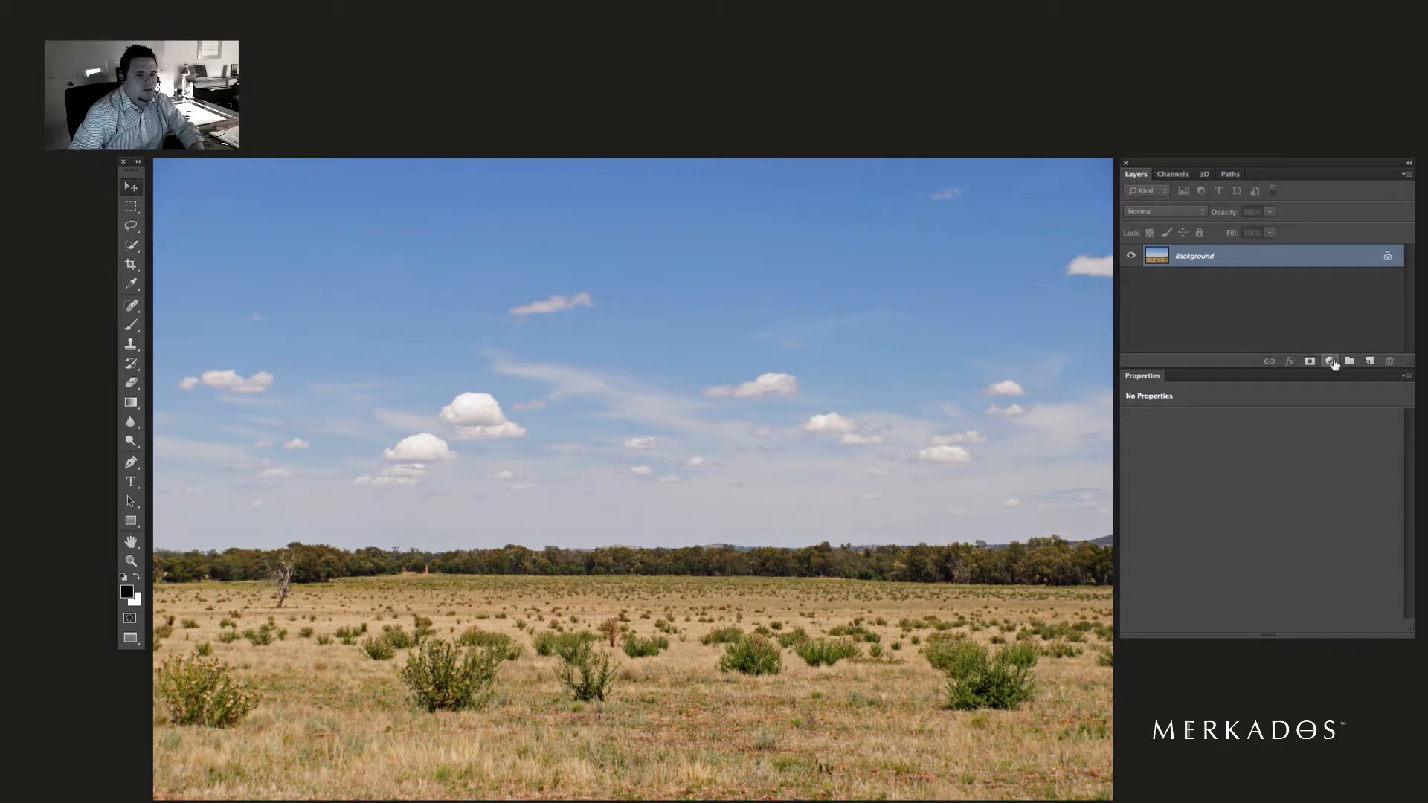
# - Add a Threshold adjustment layer above the photo and lower its threshold level to 33 to isolate the darkest areas
pyautogui.click(1330, 361)
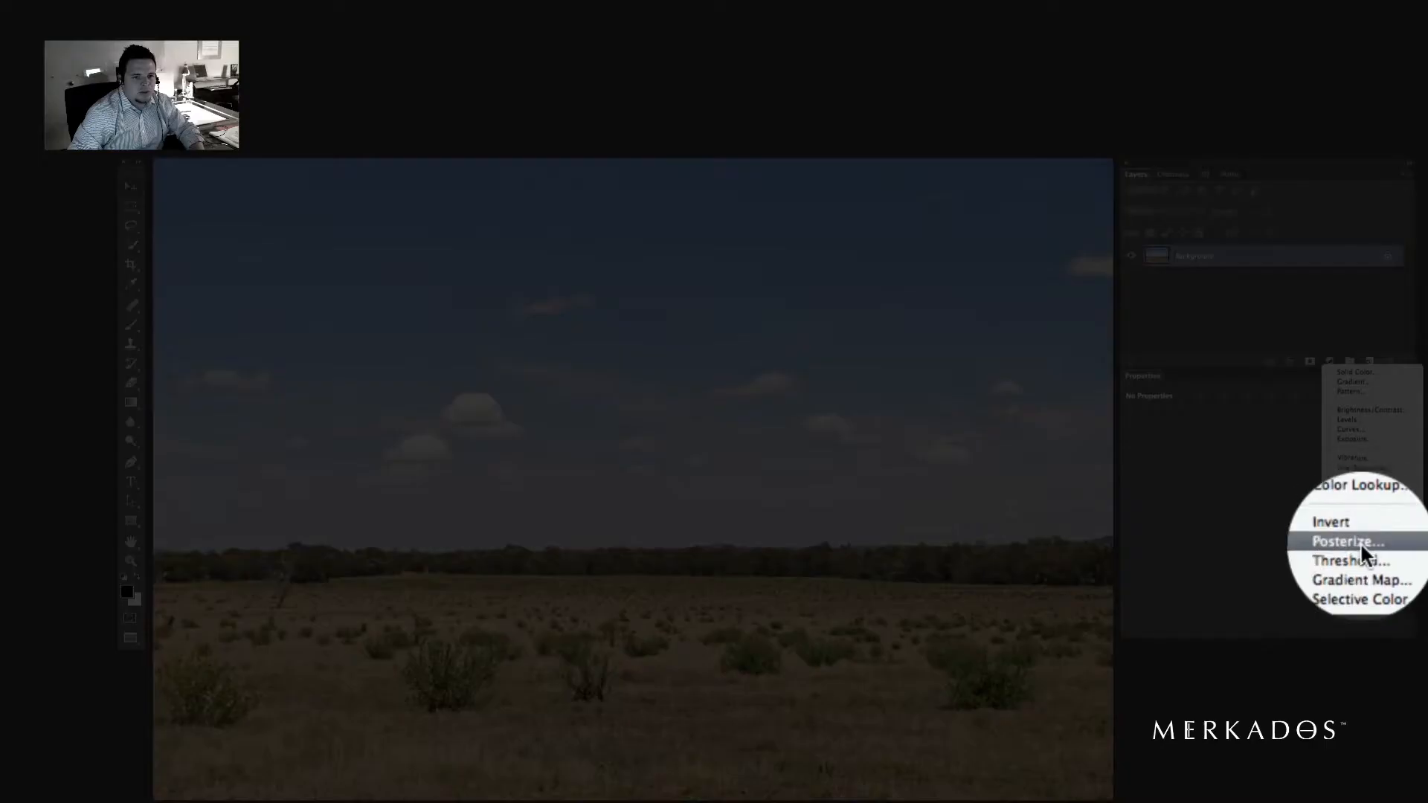
pyautogui.click(1361, 554)
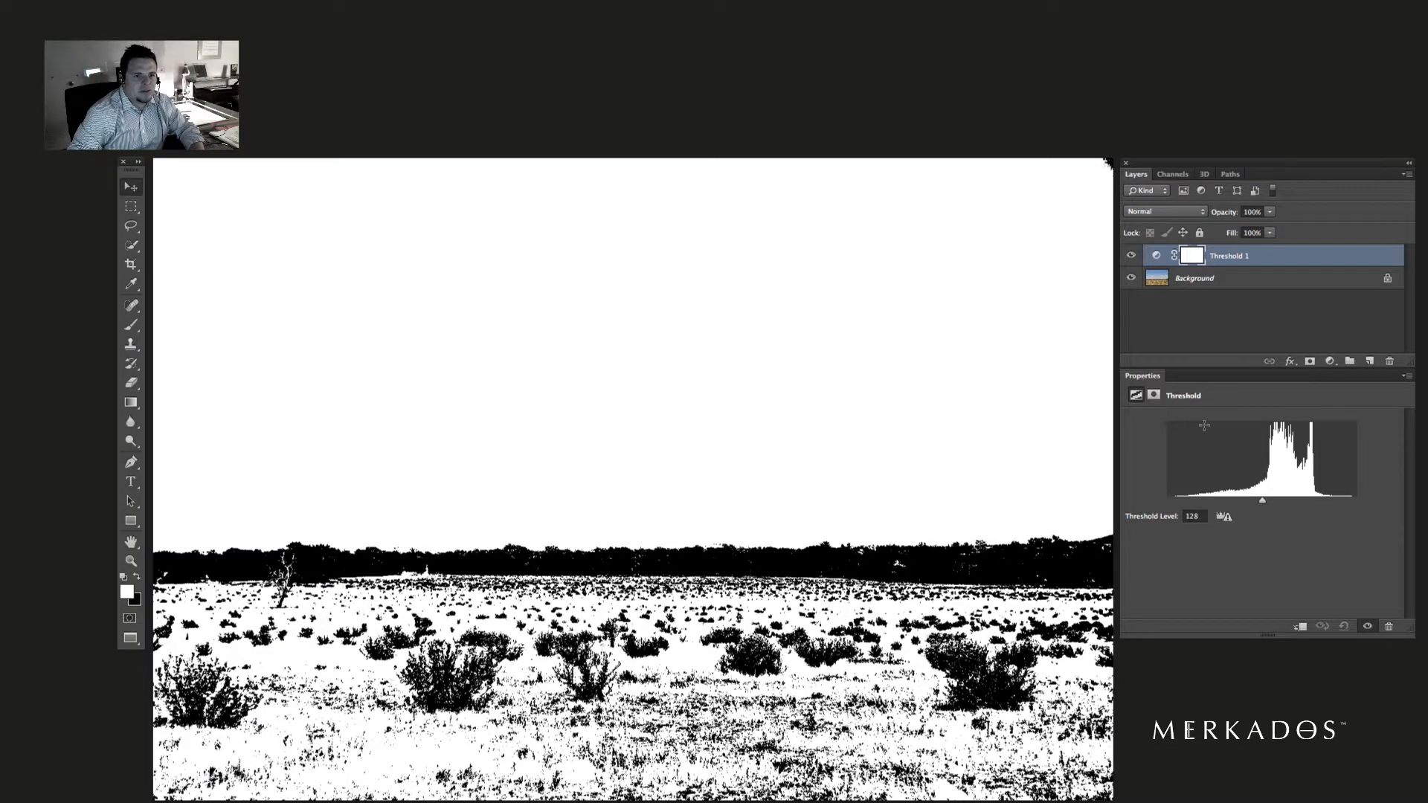
pyautogui.moveTo(1262, 501); pyautogui.dragTo(1216, 511)
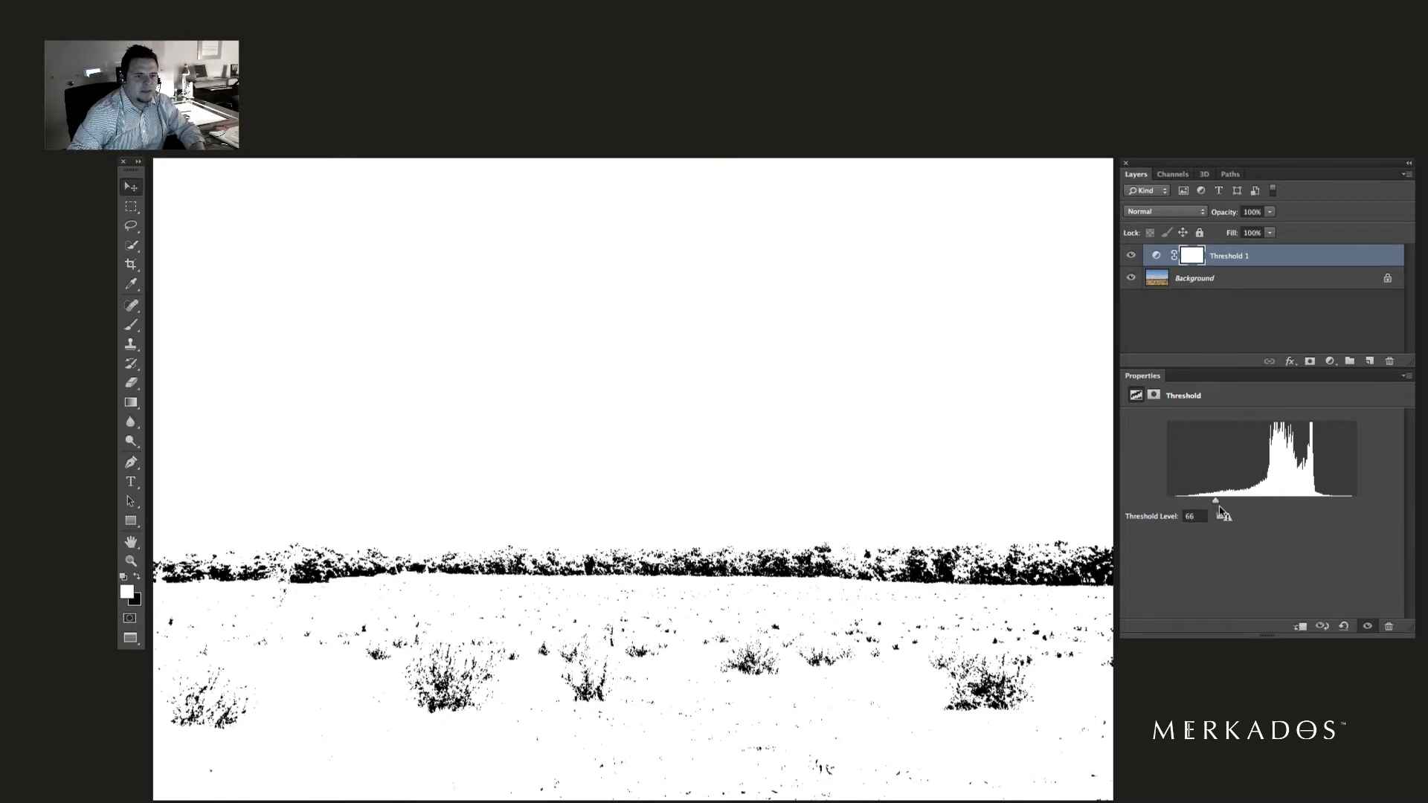
pyautogui.moveTo(1218, 508)
pyautogui.mouseDown()
pyautogui.moveTo(1178, 505)
pyautogui.moveTo(1191, 505)
pyautogui.mouseUp()
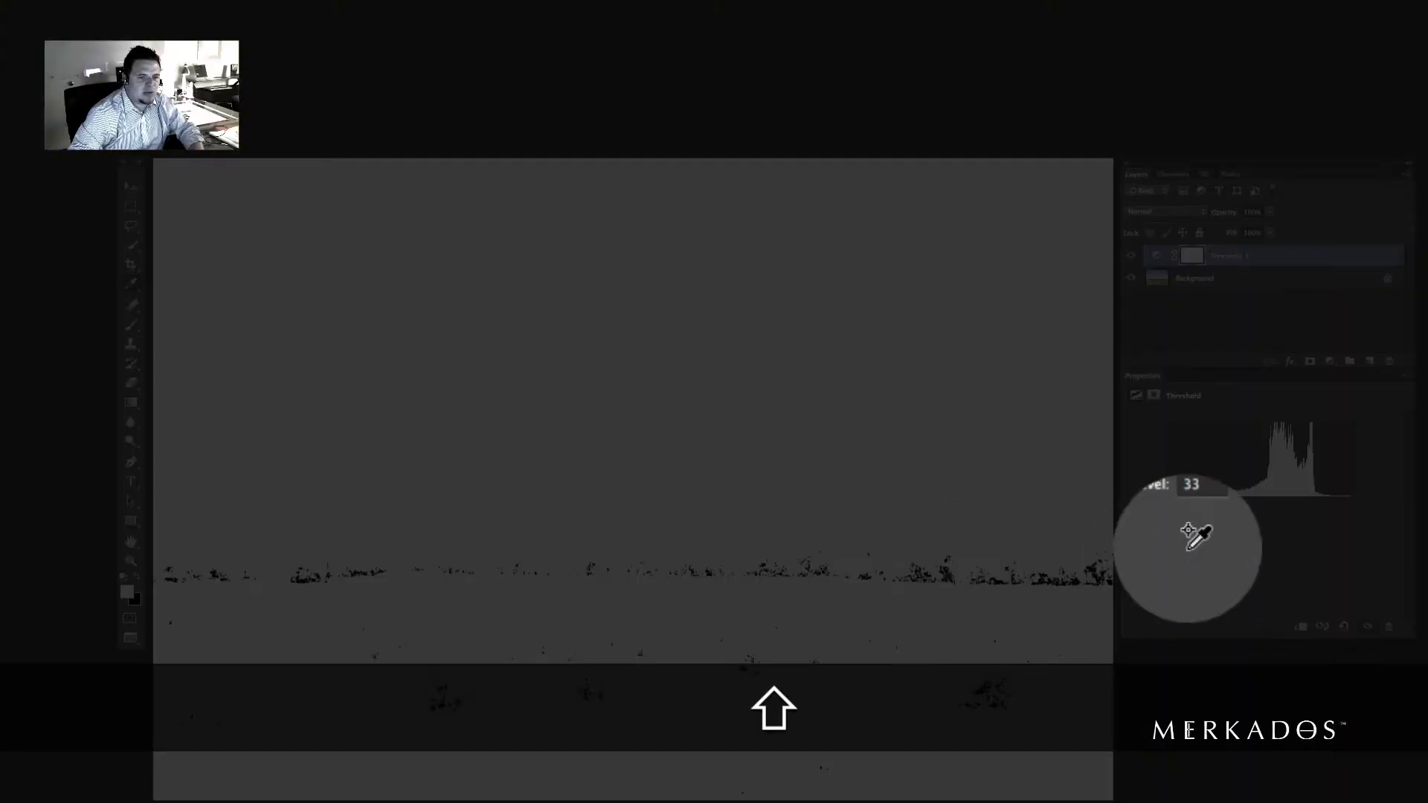
# - Raise the threshold level to 219 and place a color sampler on the brightest part of the large cloud
pyautogui.moveTo(1289, 498); pyautogui.dragTo(1328, 499)
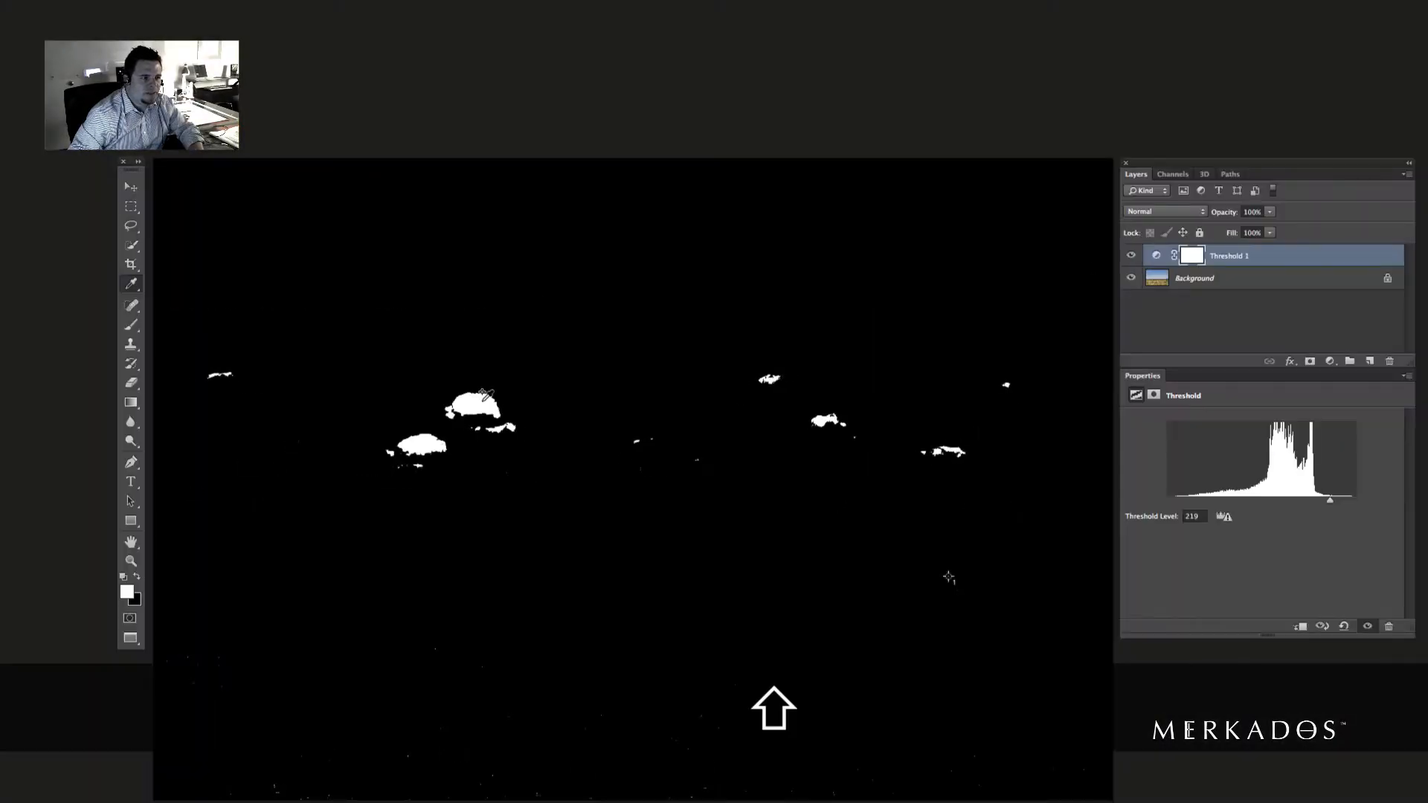
pyautogui.keyDown('shift'); pyautogui.click(476, 404); pyautogui.keyUp('shift')
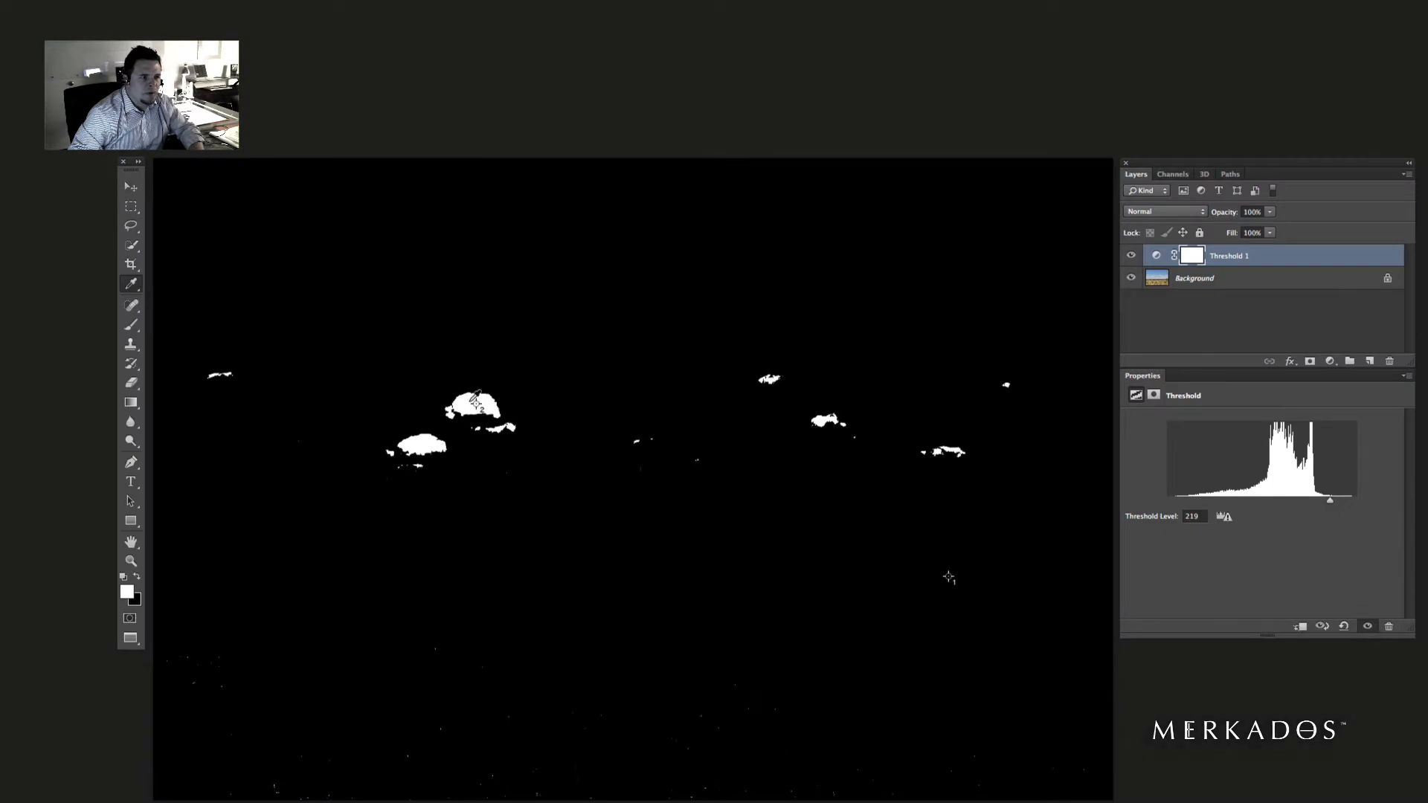
# - Delete the Threshold layer and add a Curves adjustment layer, extending its properties area to show the whole curve
pyautogui.moveTo(1329, 265); pyautogui.dragTo(1388, 359)
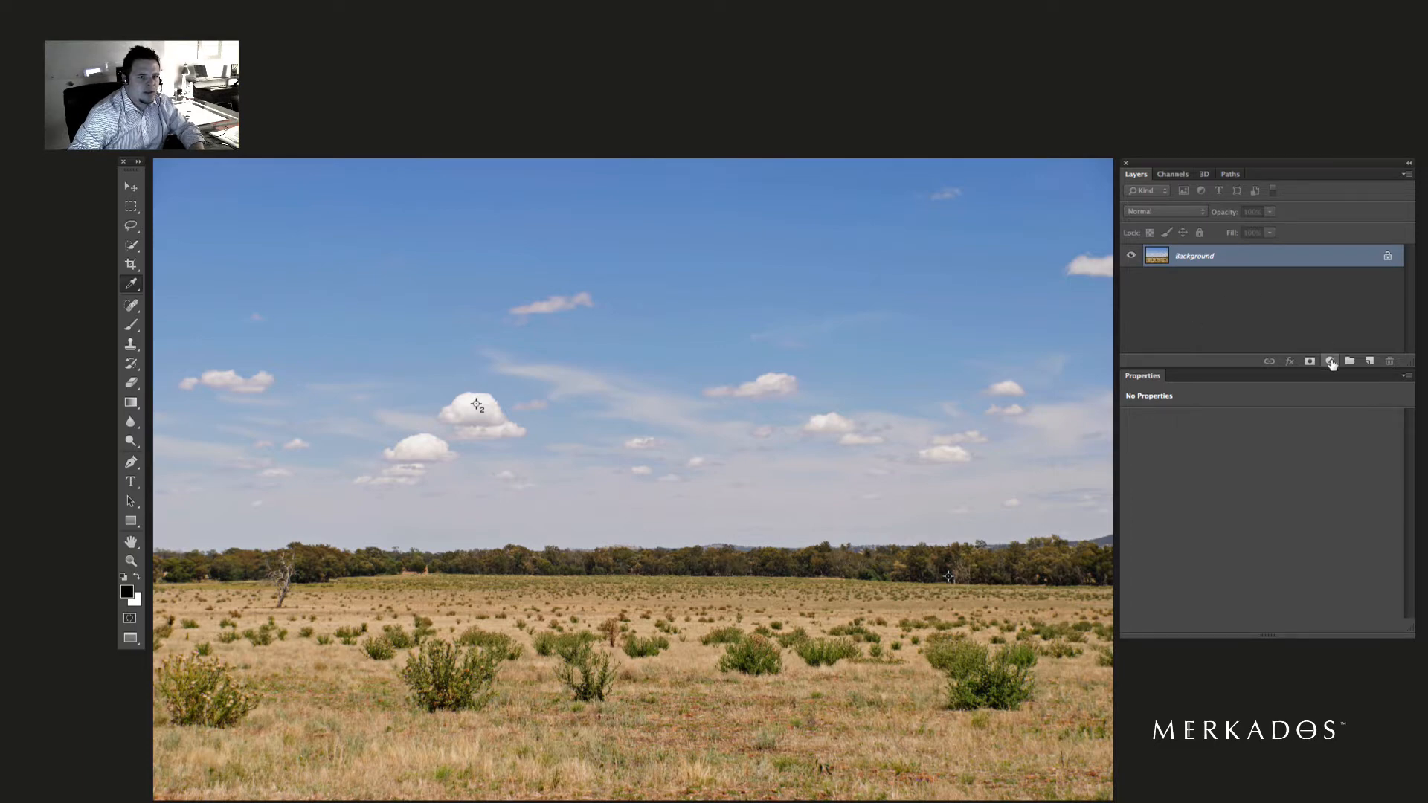
pyautogui.click(1331, 362)
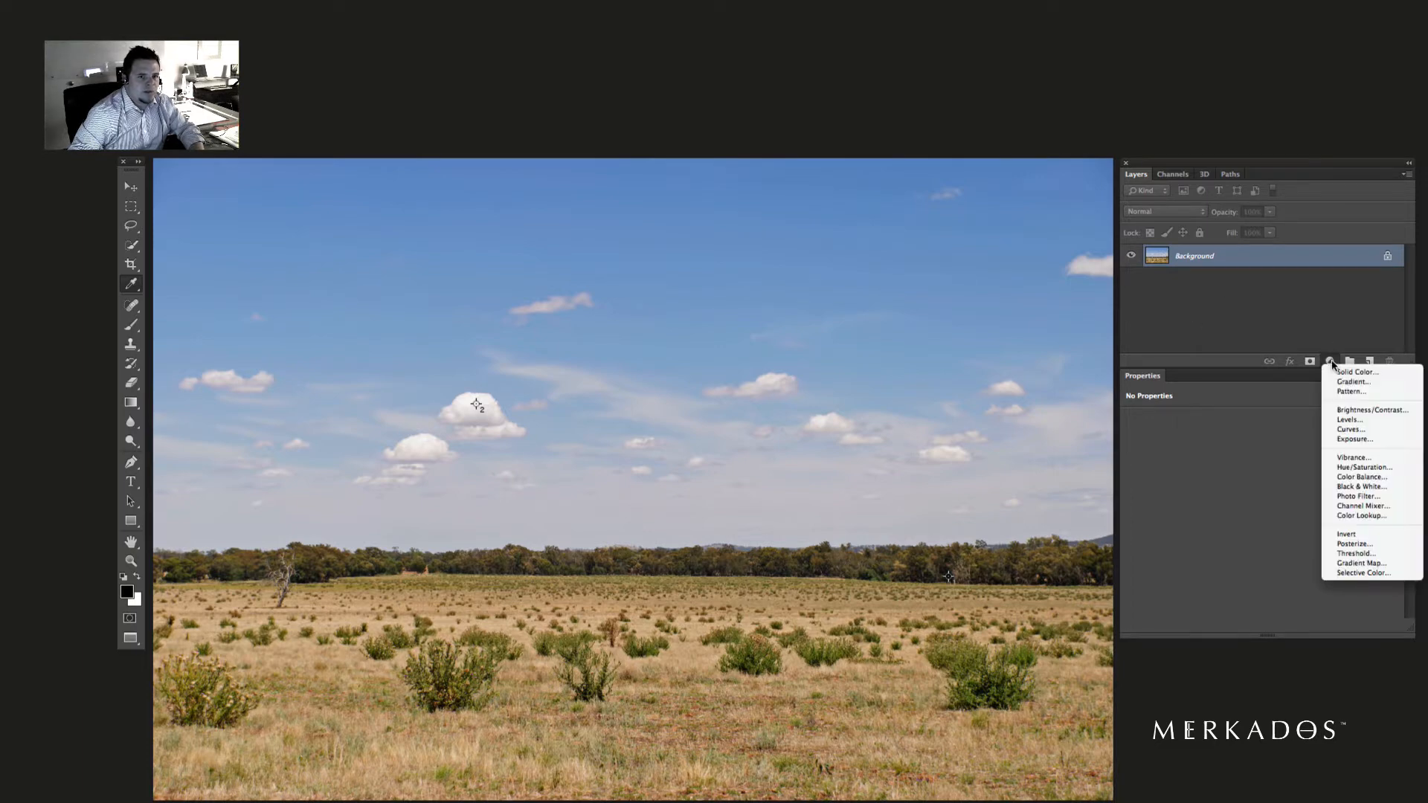
pyautogui.click(1356, 430)
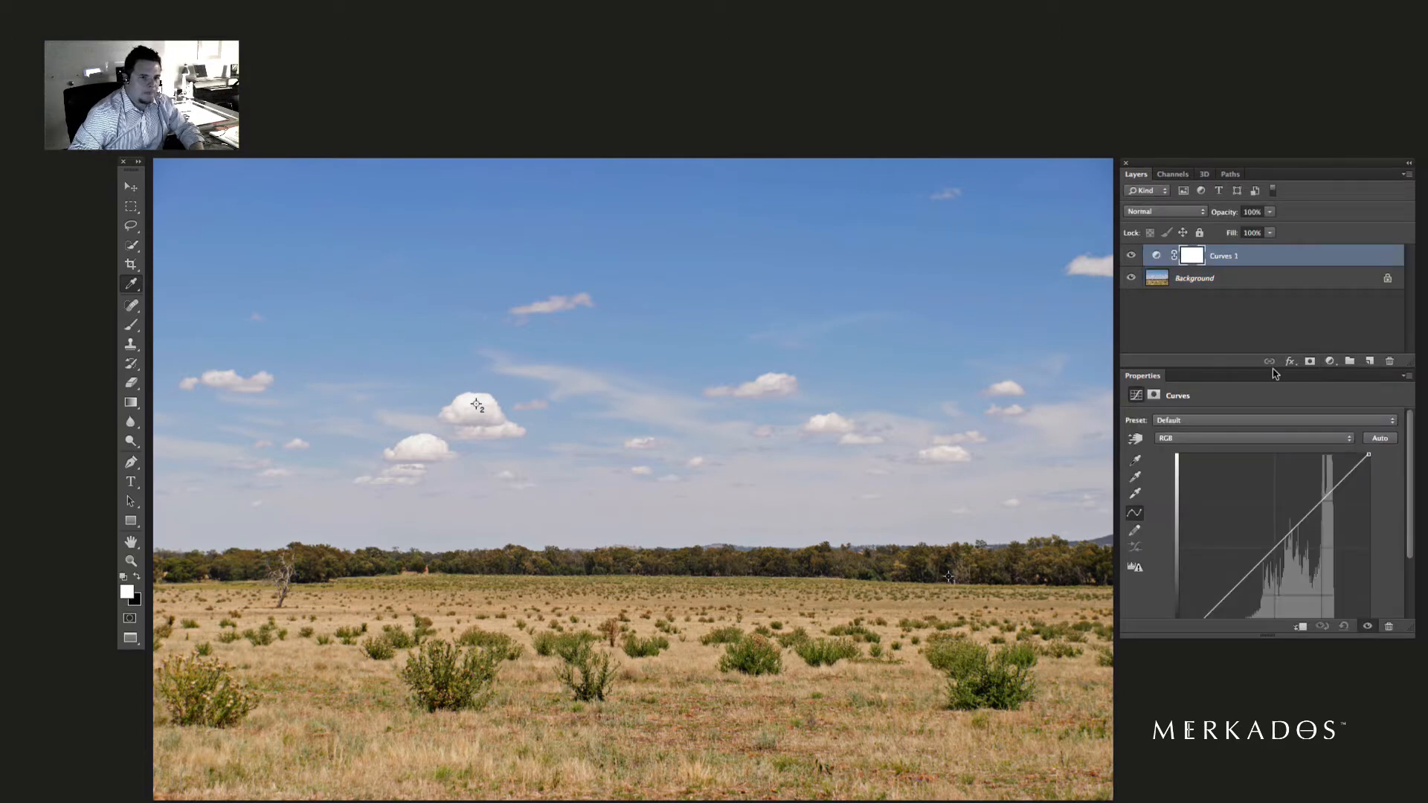
pyautogui.moveTo(1410, 627); pyautogui.dragTo(1417, 715)
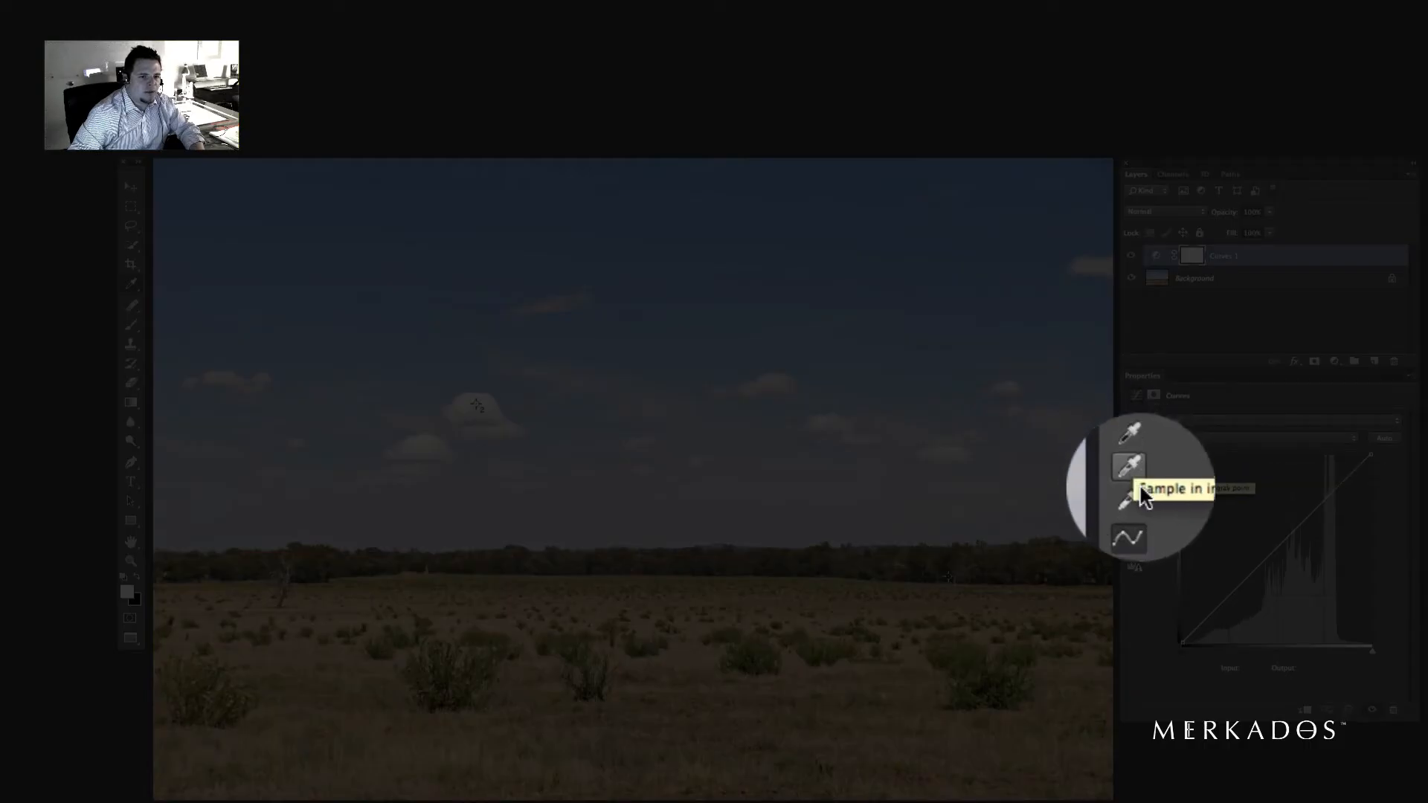
# - Set the curve's black point on the tree-line sampler, white point on the cloud sampler and gray point on the pale sky above the horizon
pyautogui.click(1135, 461)
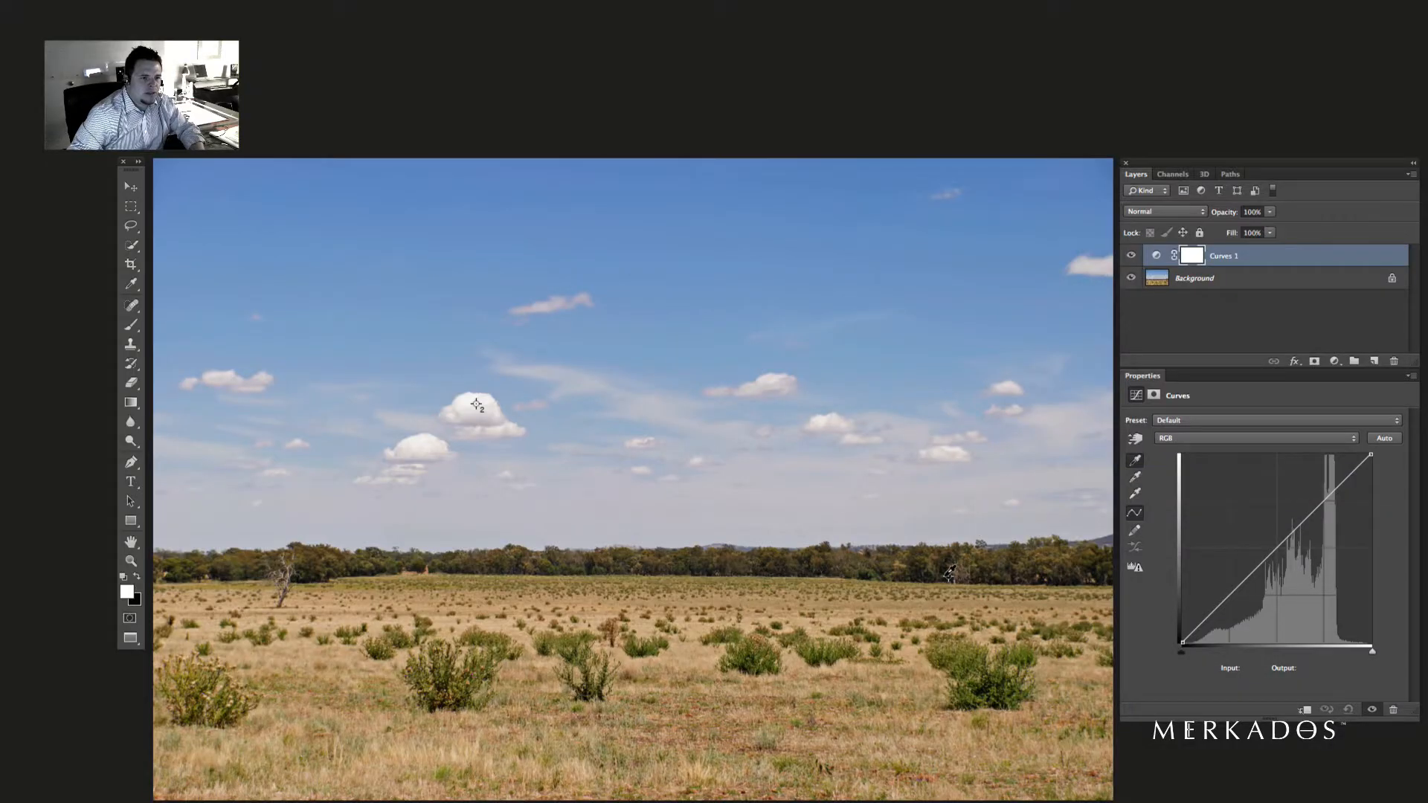
pyautogui.click(949, 576)
pyautogui.click(1135, 495)
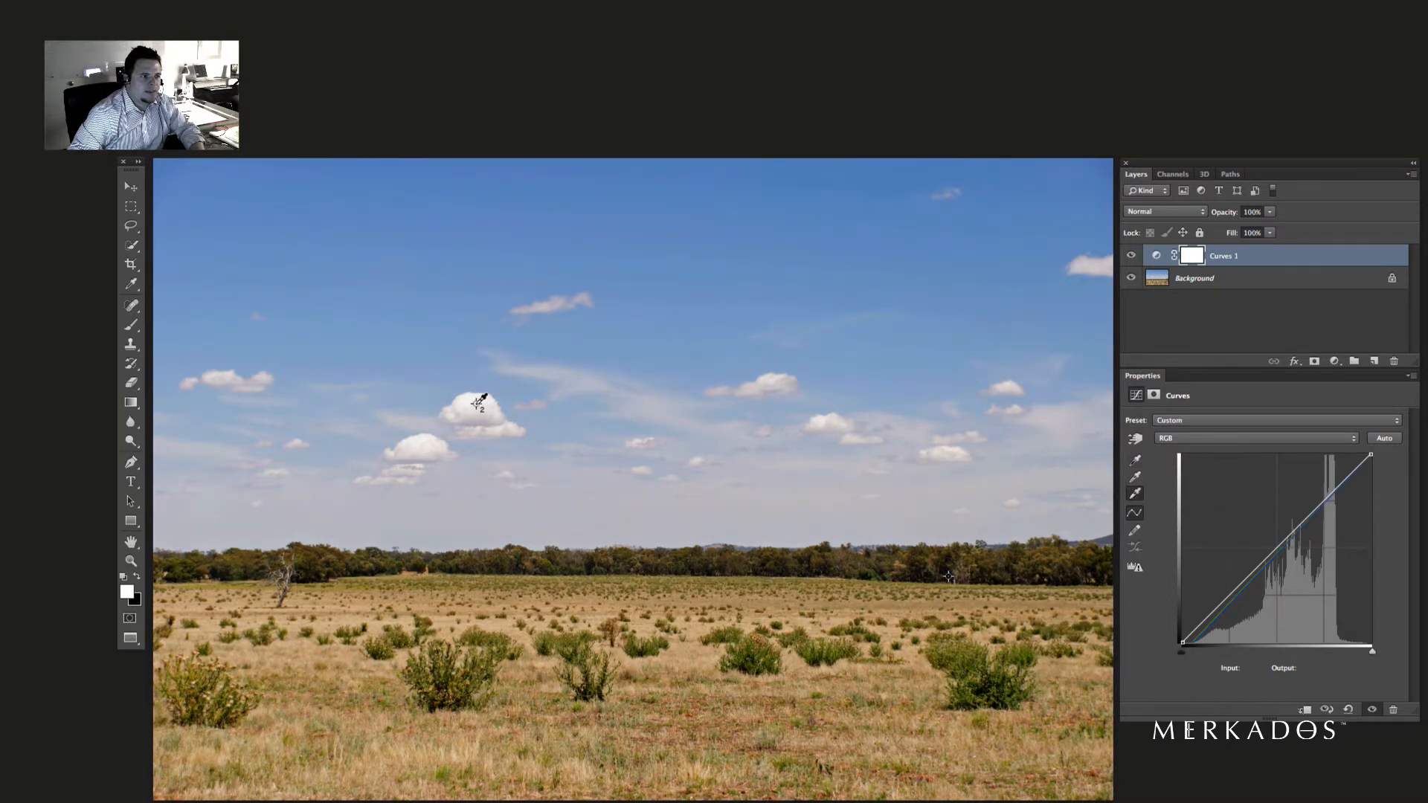
pyautogui.click(477, 403)
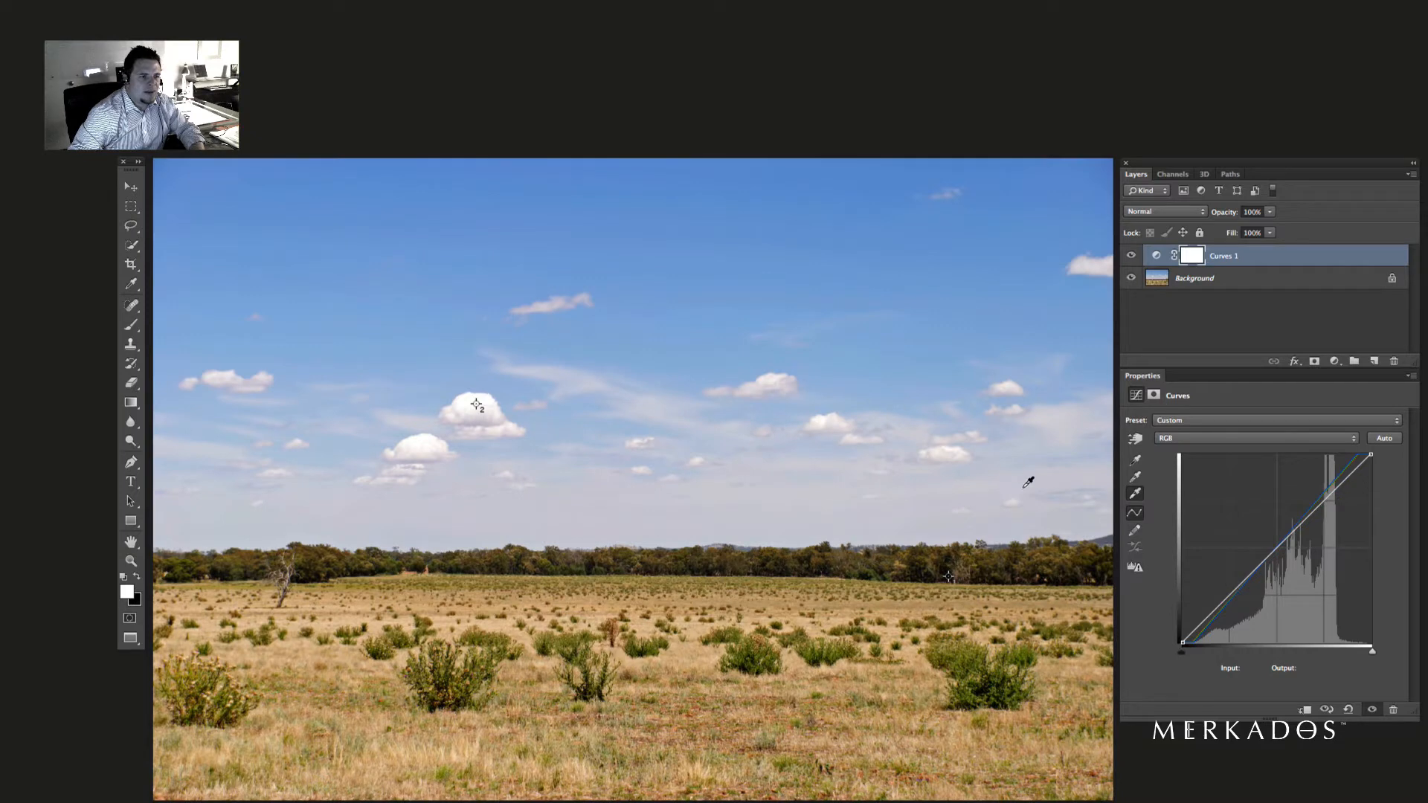
pyautogui.click(1136, 478)
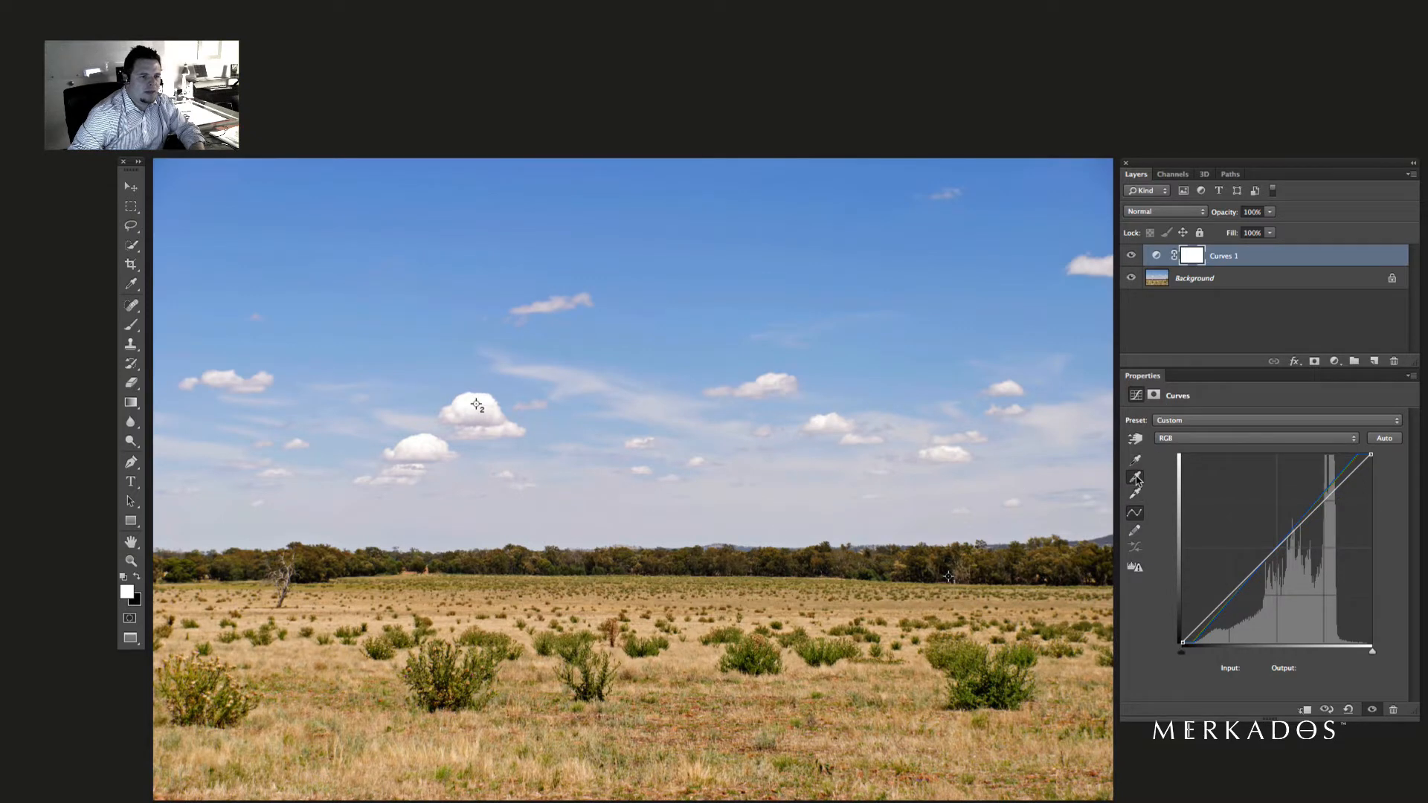
pyautogui.click(819, 511)
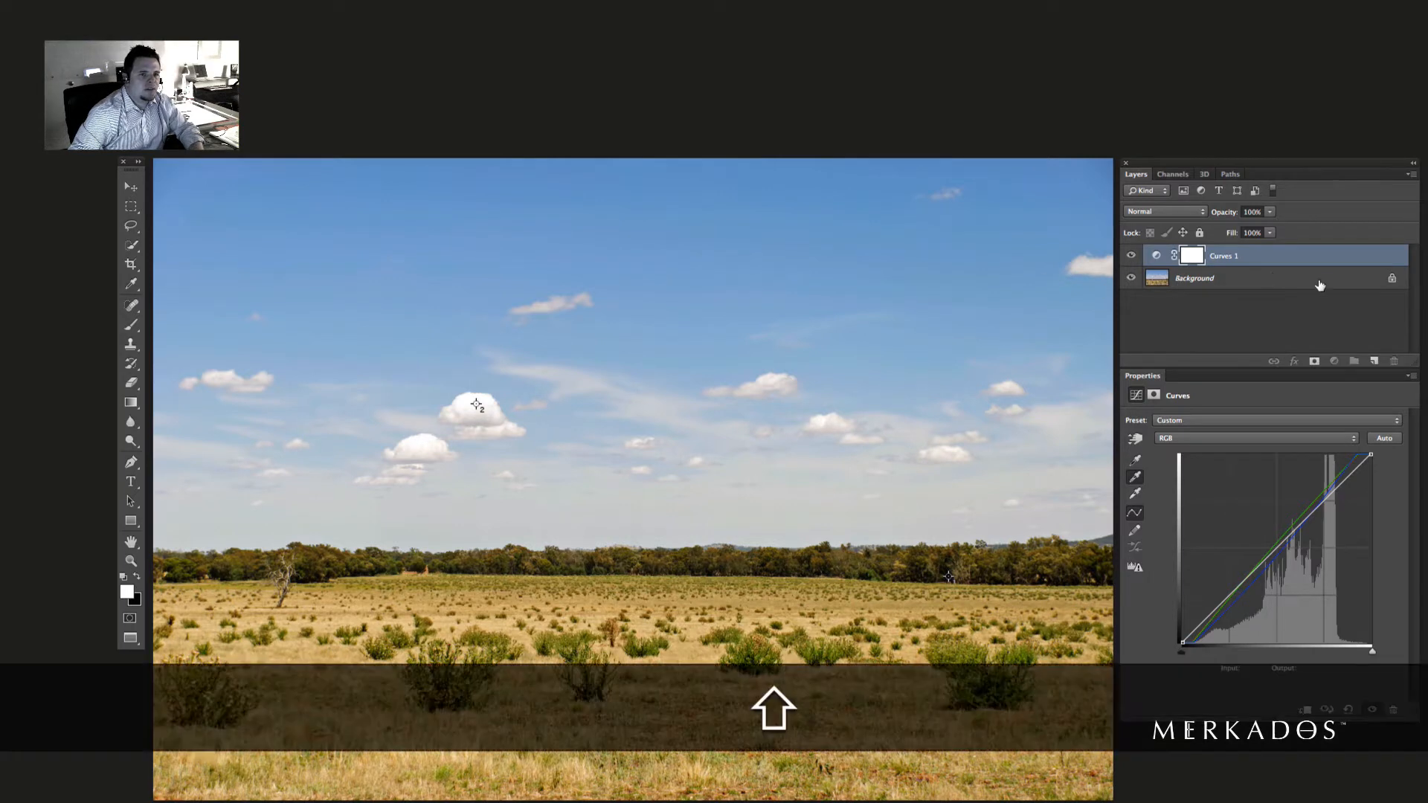
# - Flatten the Curves adjustment and the Background layer into one image
pyautogui.keyDown('shift'); pyautogui.click(1314, 281); pyautogui.keyUp('shift')
pyautogui.rightClick(1318, 284)
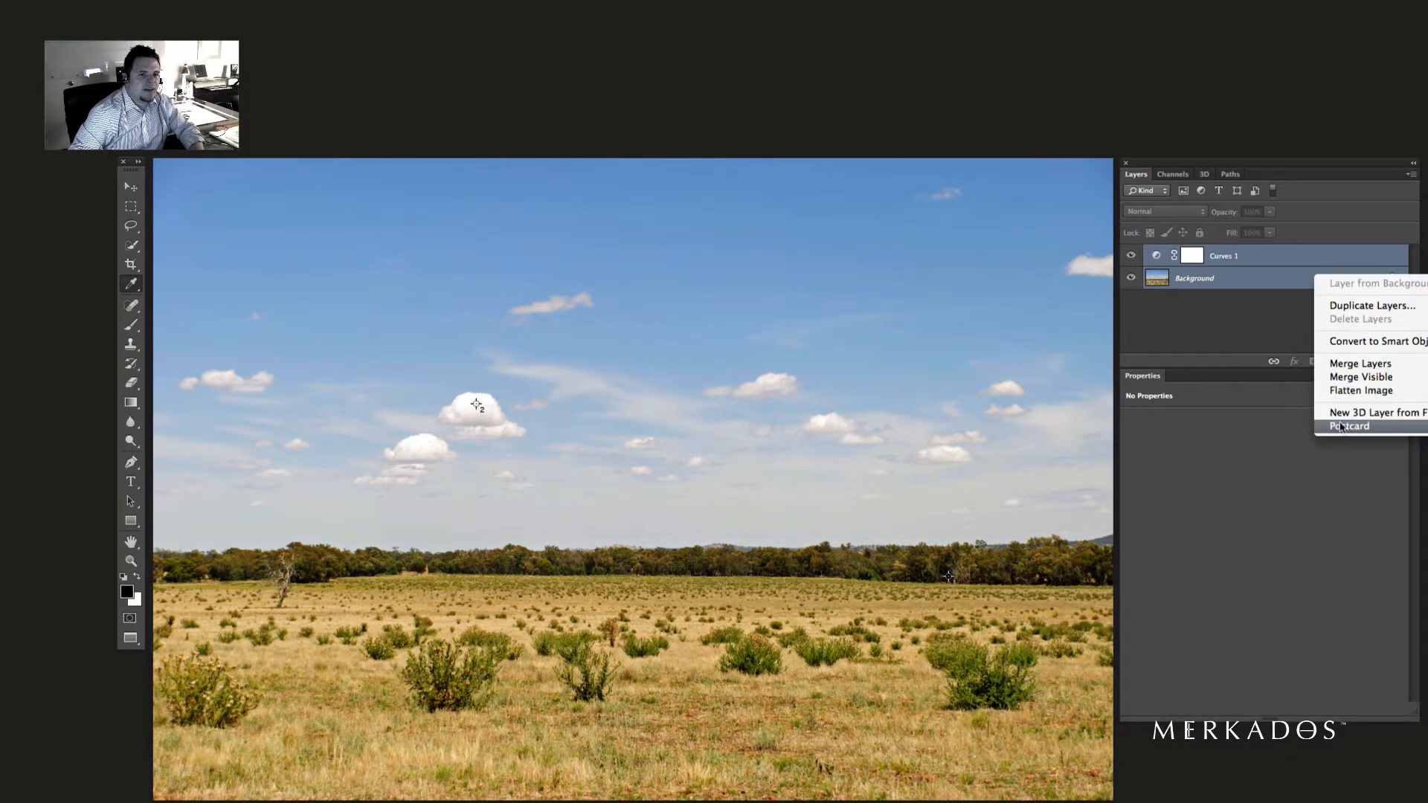
pyautogui.click(1361, 391)
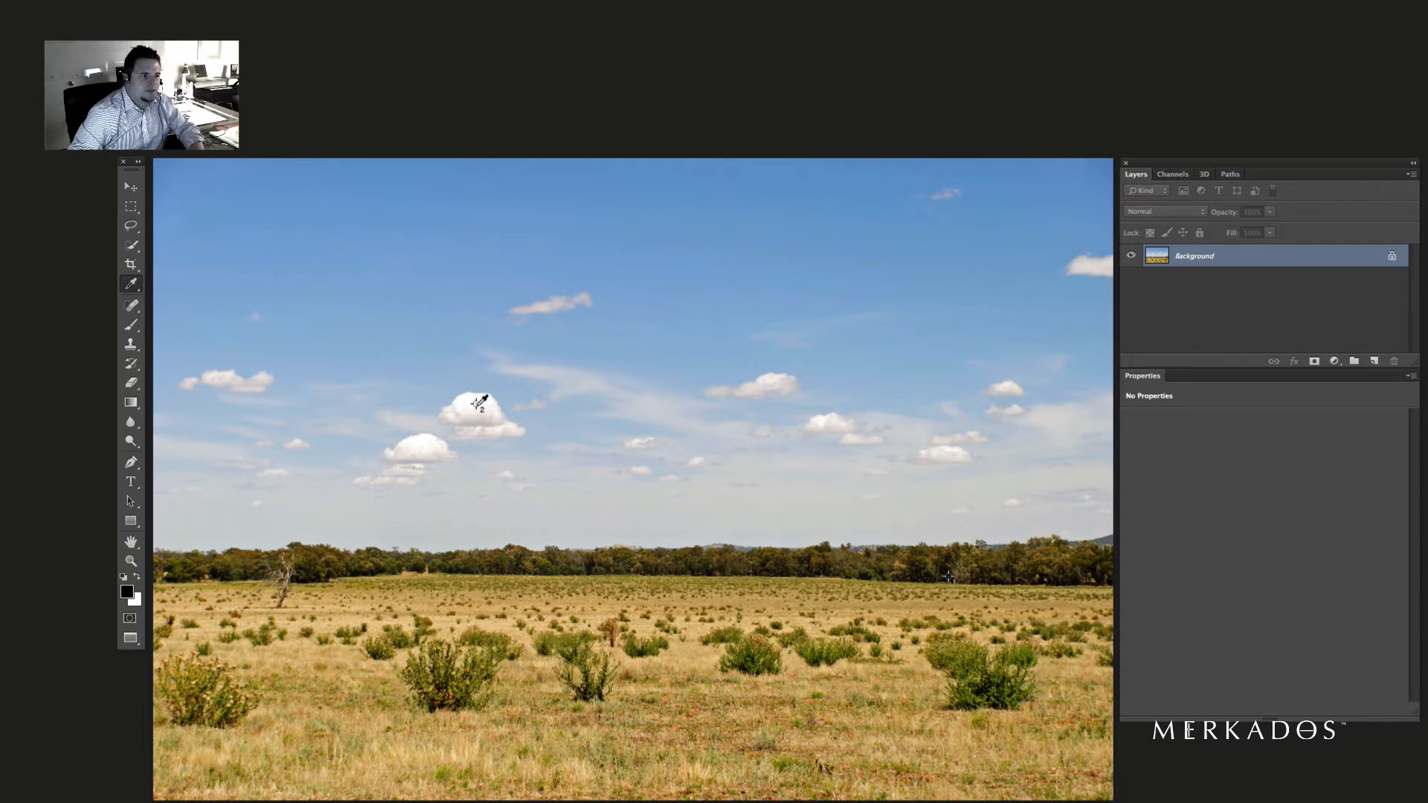
# - Remove the color samplers from the large cloud and the tree line
pyautogui.hotkey('alt', 'shift')
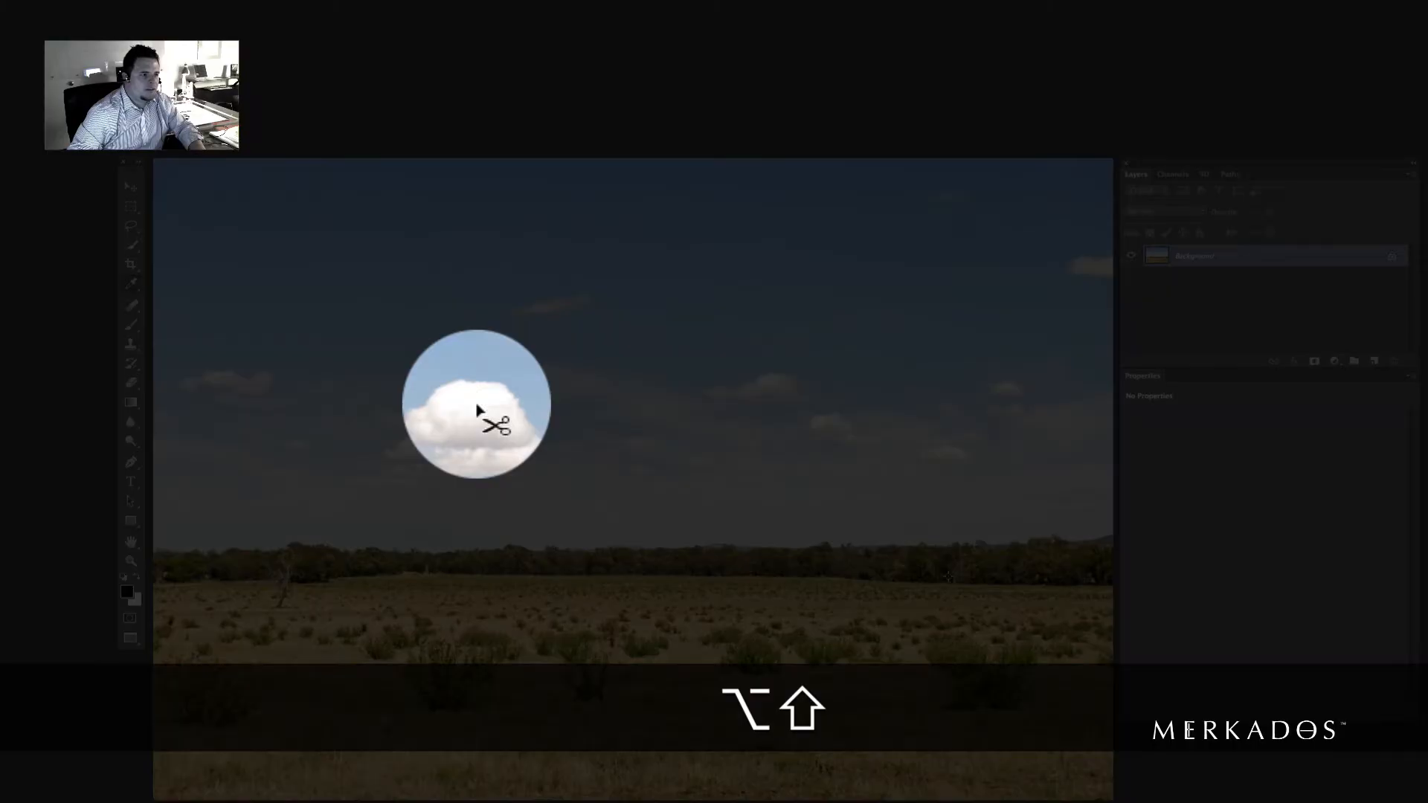
pyautogui.keyDown('alt'); pyautogui.keyDown('shift'); pyautogui.click(476, 404); pyautogui.keyUp('shift'); pyautogui.keyUp('alt')
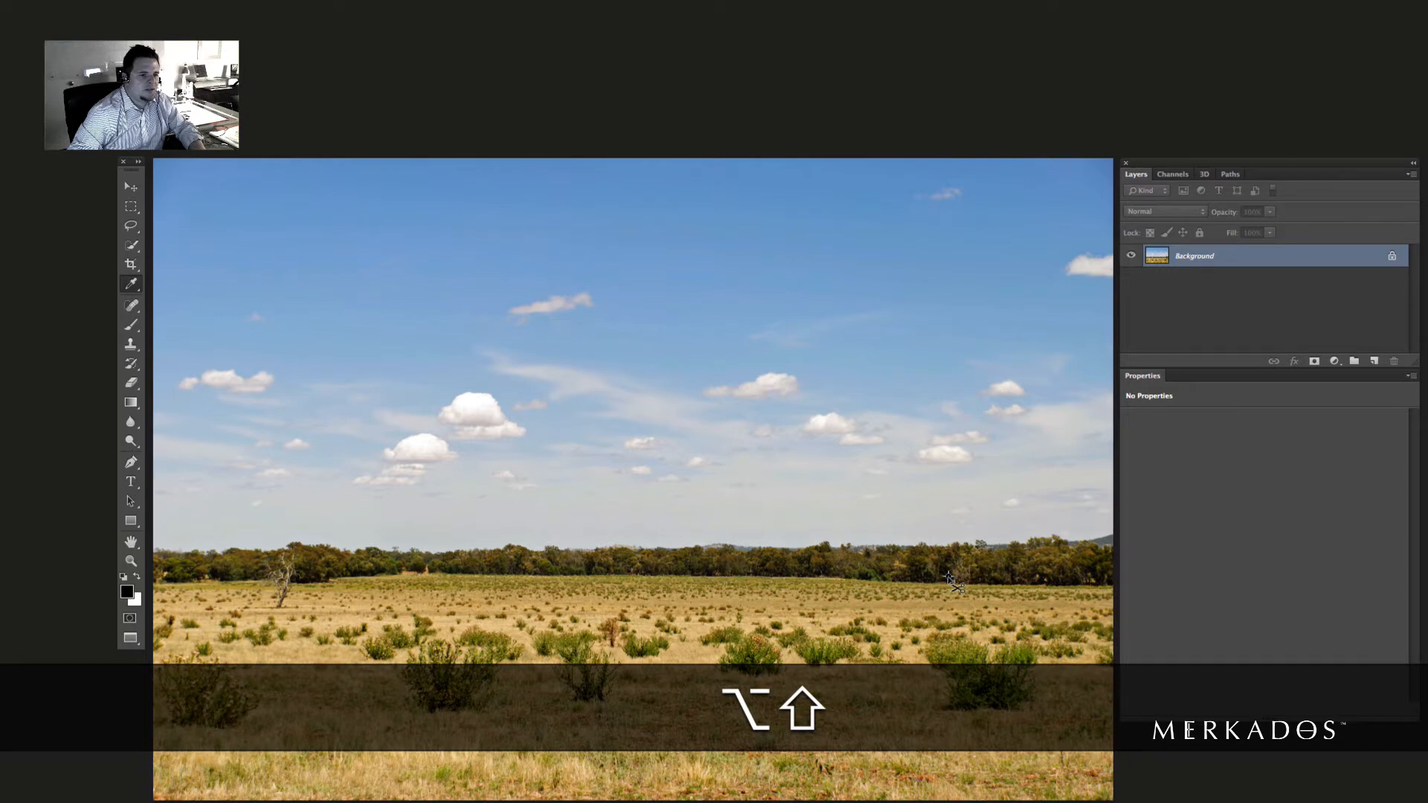
pyautogui.keyDown('alt'); pyautogui.keyDown('shift'); pyautogui.click(949, 578); pyautogui.keyUp('shift'); pyautogui.keyUp('alt')
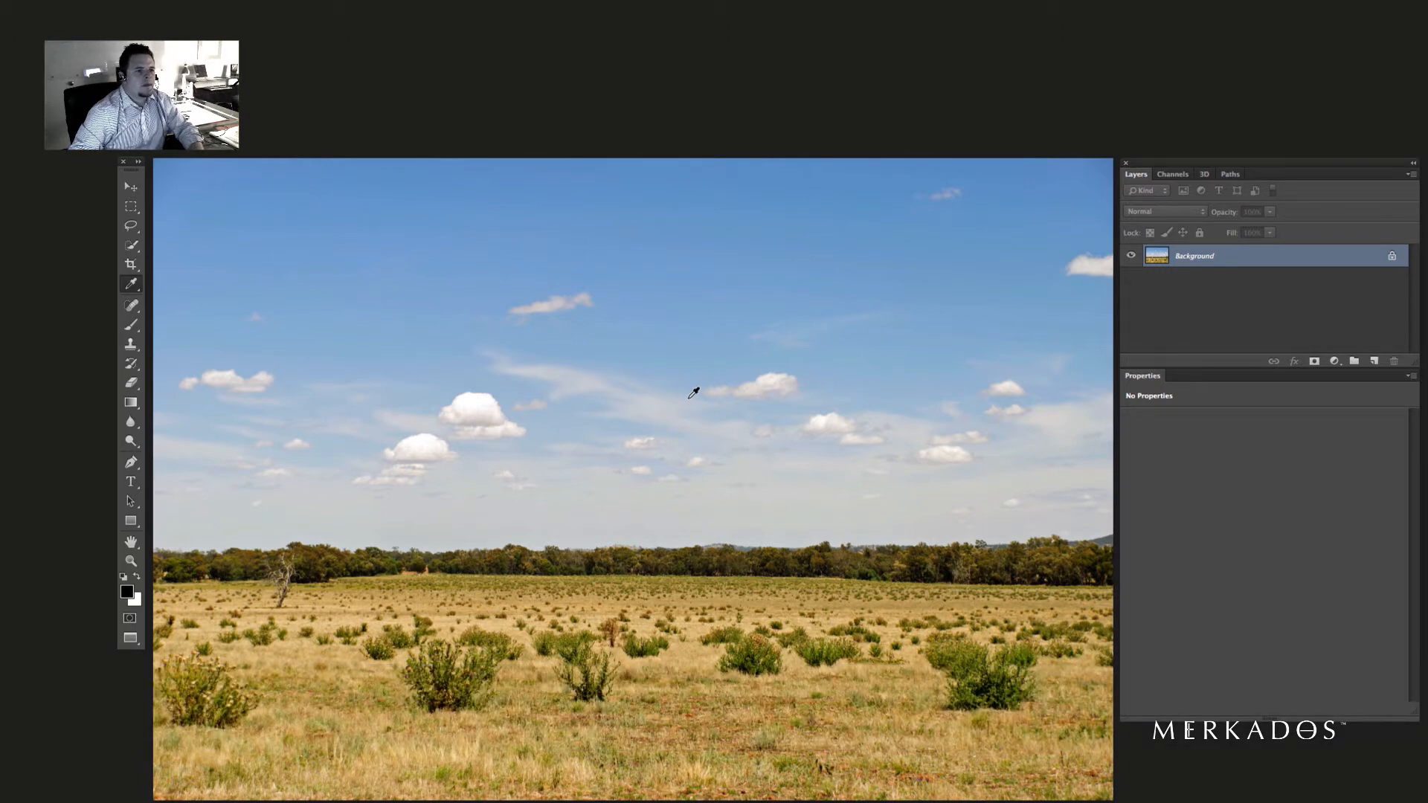
# - Convert the image's color mode to Lab Color
pyautogui.press('v')
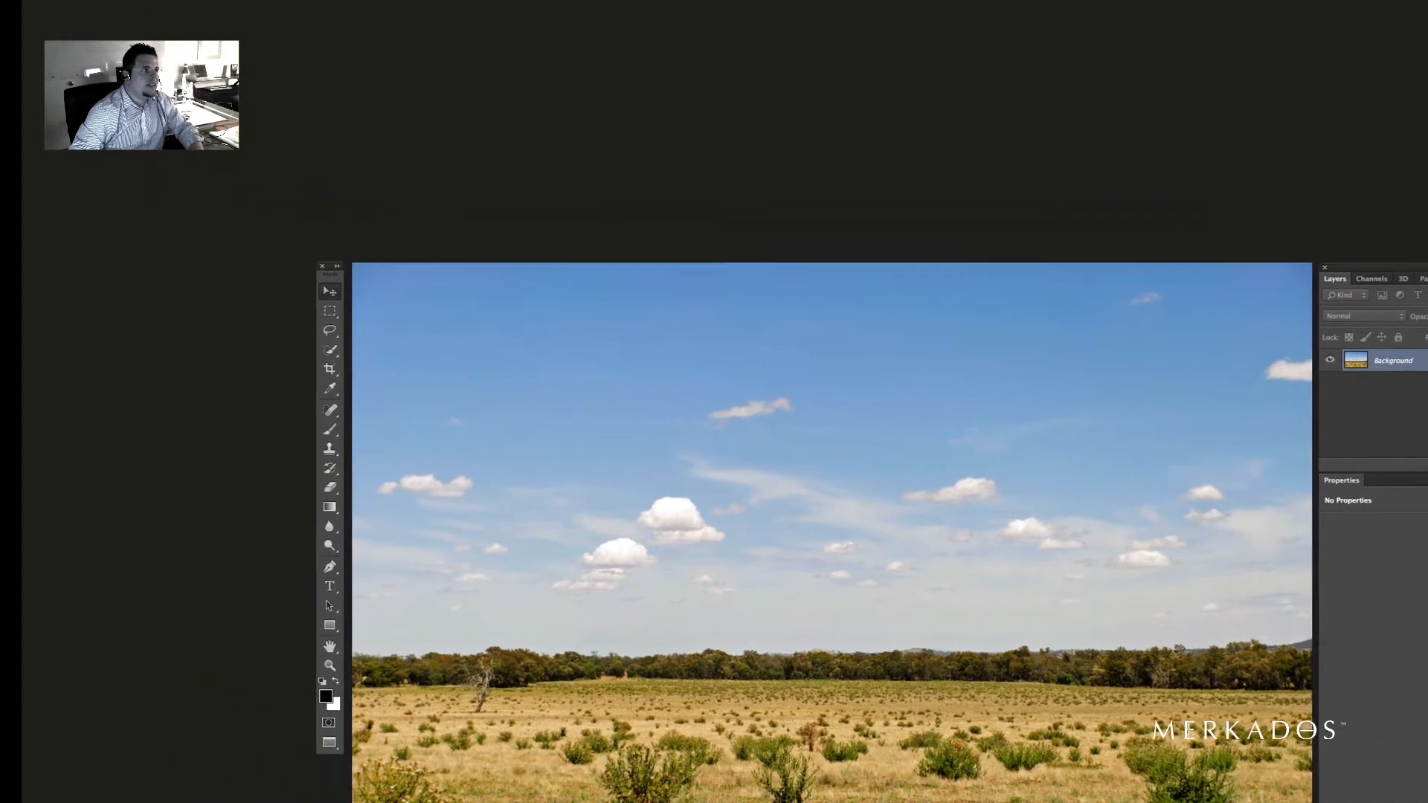
pyautogui.click(332, 8)
pyautogui.moveTo(335, 26)
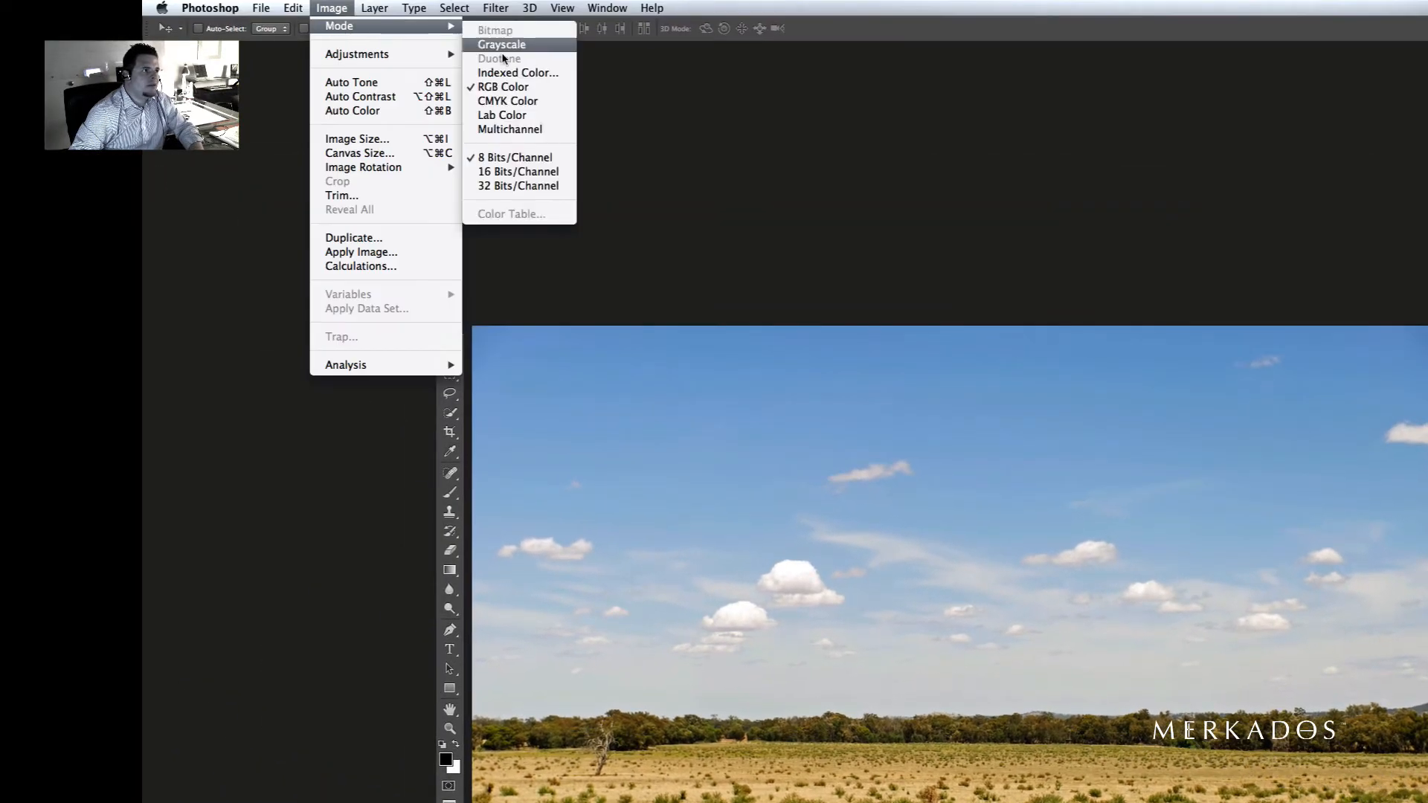
pyautogui.click(513, 119)
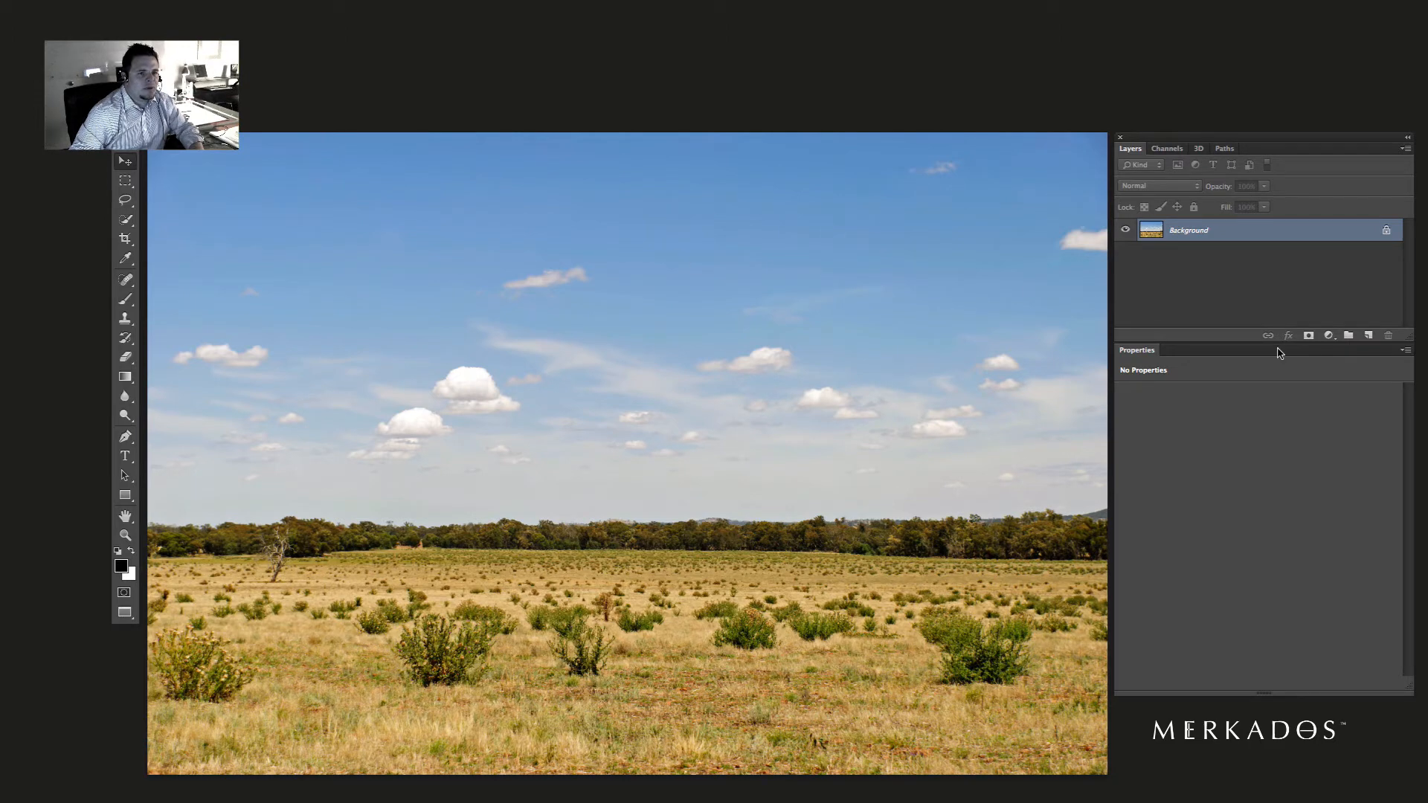
# - Open a Curves adjustment and, for the a channel, set the black endpoint input to -100 and the white endpoint input to 100
pyautogui.press('super+m')
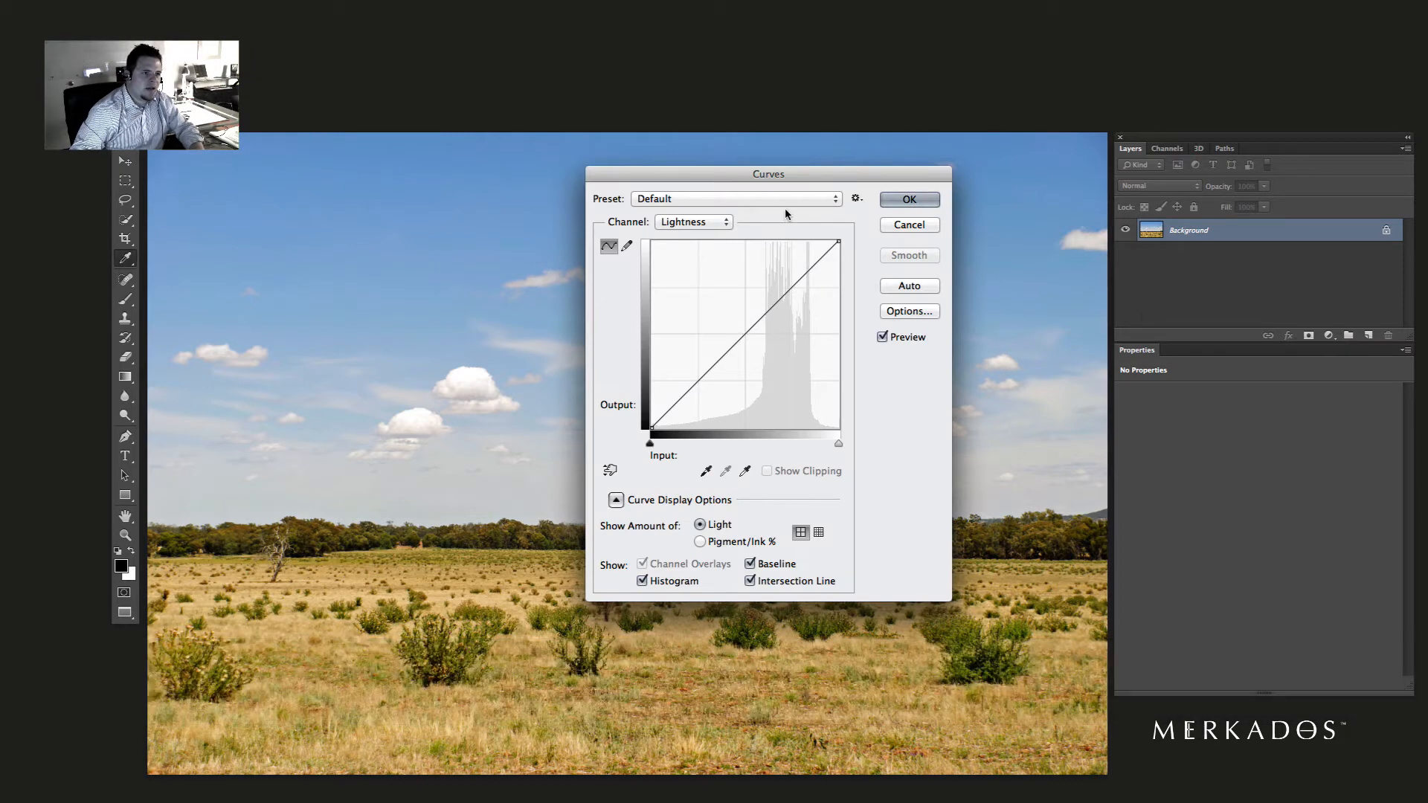
pyautogui.moveTo(778, 179); pyautogui.dragTo(992, 289)
pyautogui.click(897, 334)
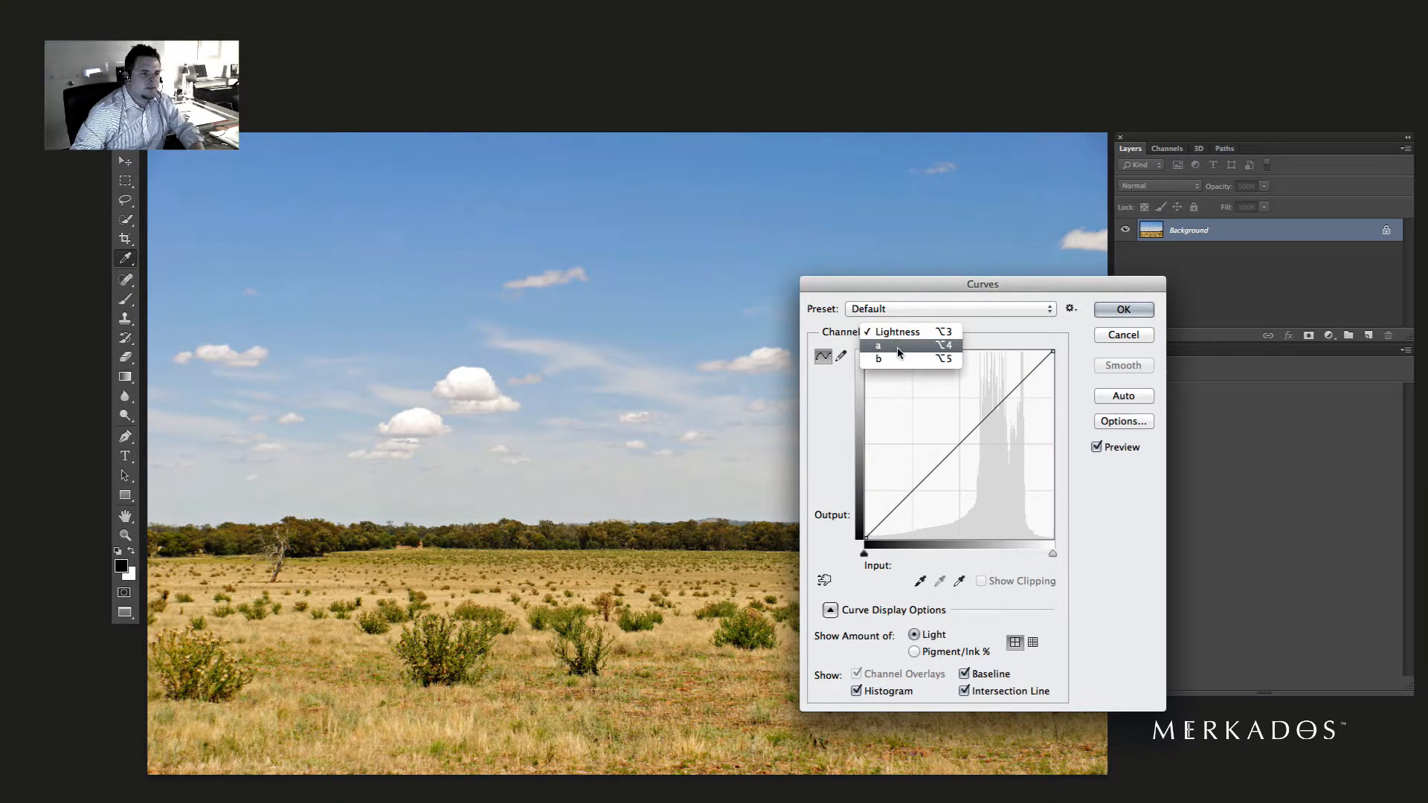
pyautogui.click(899, 350)
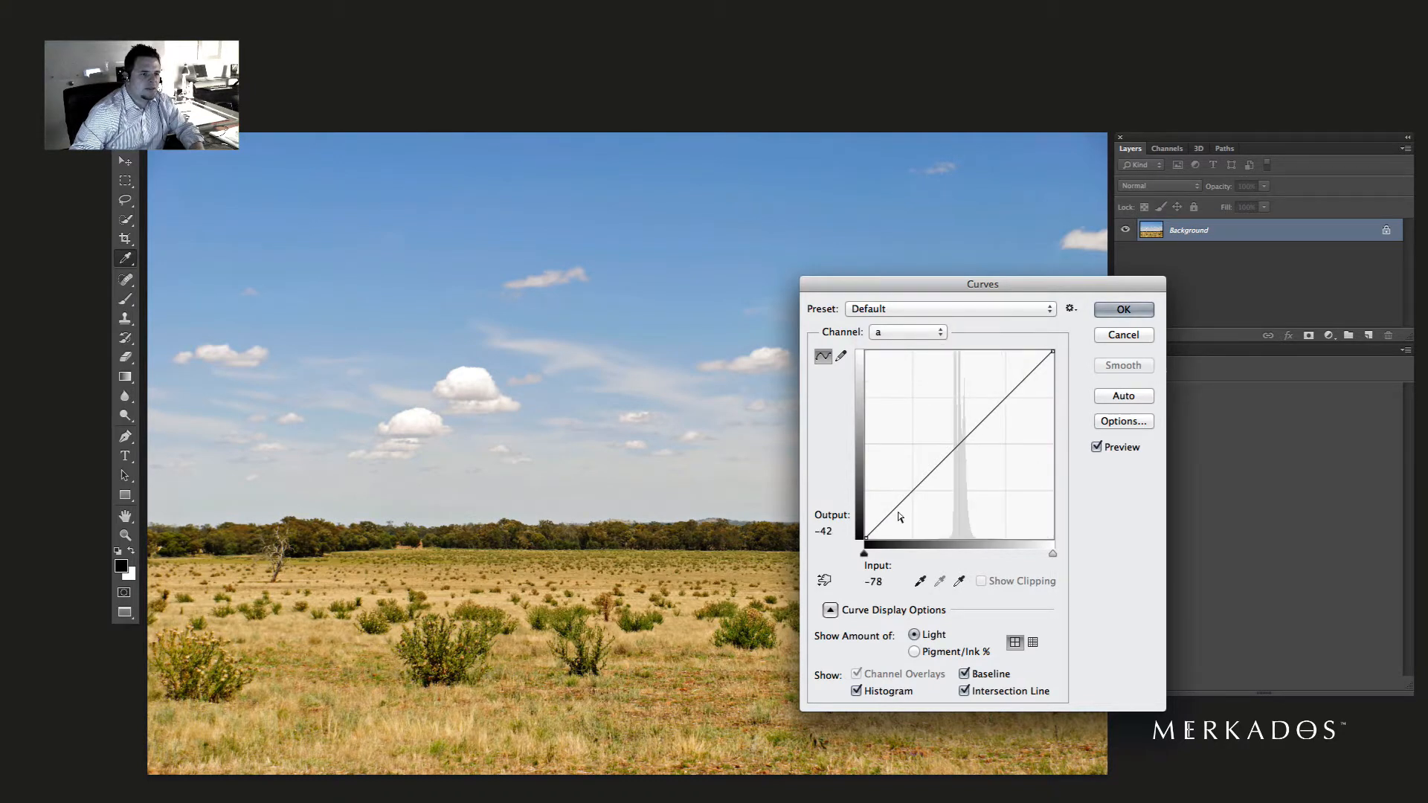
pyautogui.moveTo(864, 555); pyautogui.dragTo(886, 560)
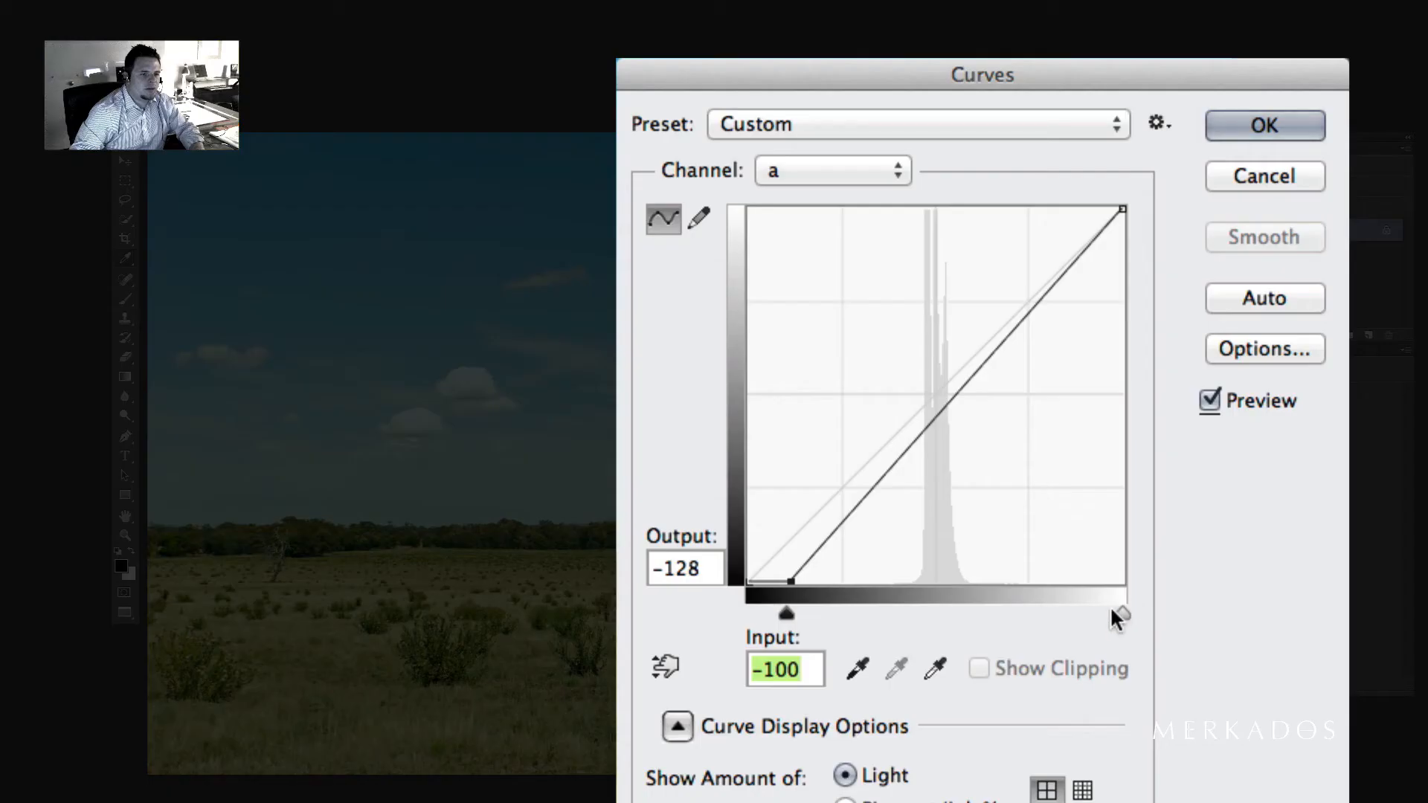
pyautogui.moveTo(1117, 610); pyautogui.dragTo(1081, 607)
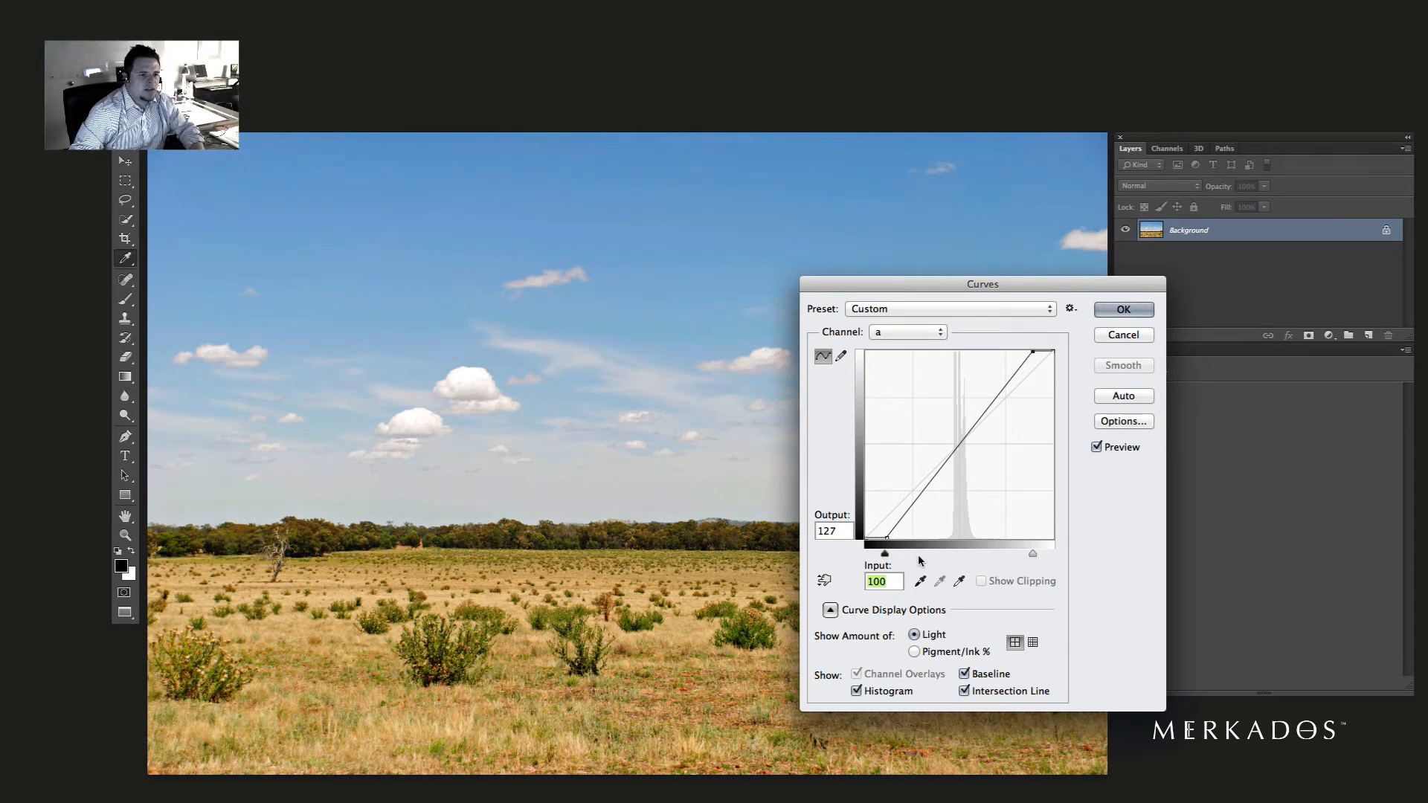
# - For the b channel, set the curve's black endpoint input to -100 and the white endpoint input to 99
pyautogui.click(888, 333)
pyautogui.click(890, 345)
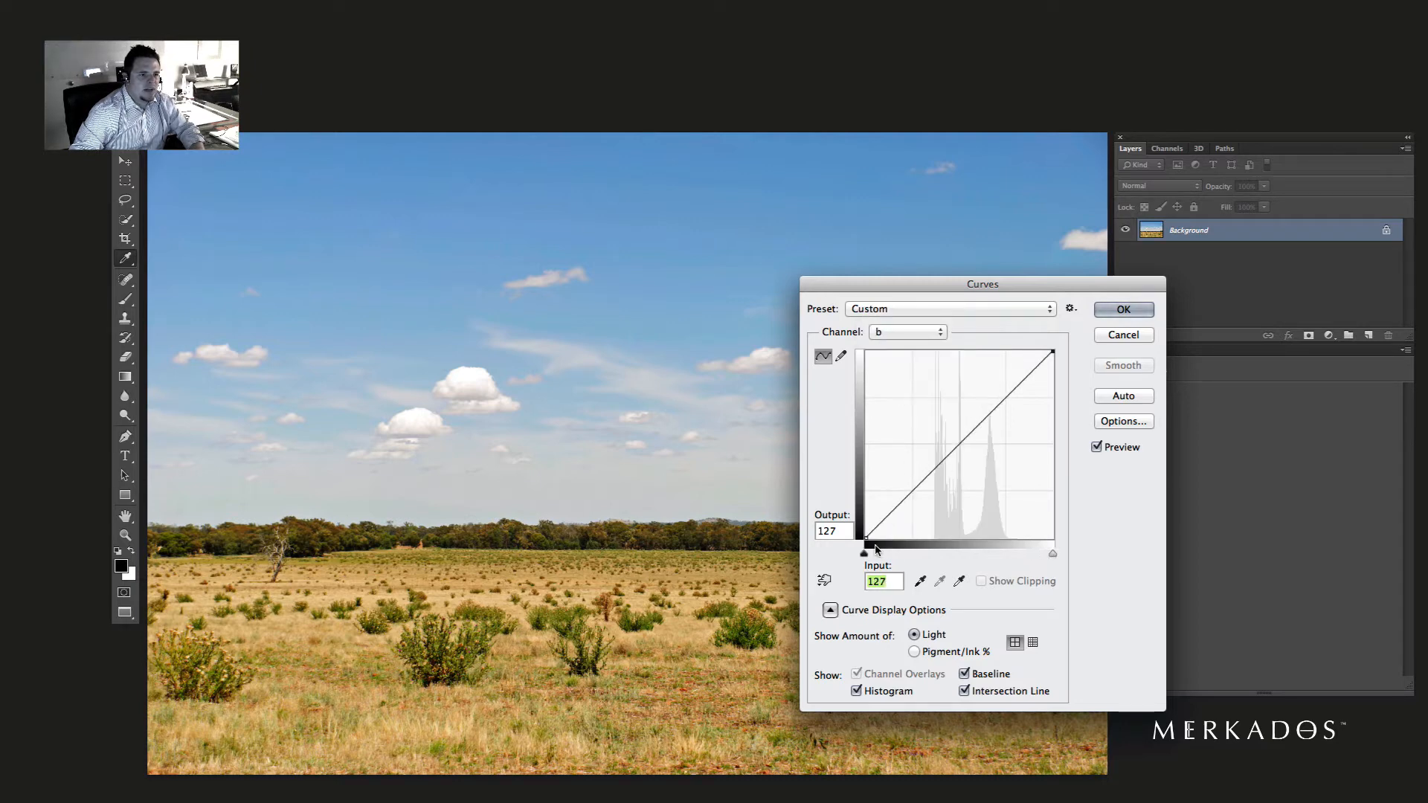
pyautogui.moveTo(863, 555)
pyautogui.mouseDown()
pyautogui.moveTo(915, 566)
pyautogui.moveTo(883, 565)
pyautogui.mouseUp()
pyautogui.moveTo(882, 567); pyautogui.dragTo(886, 569)
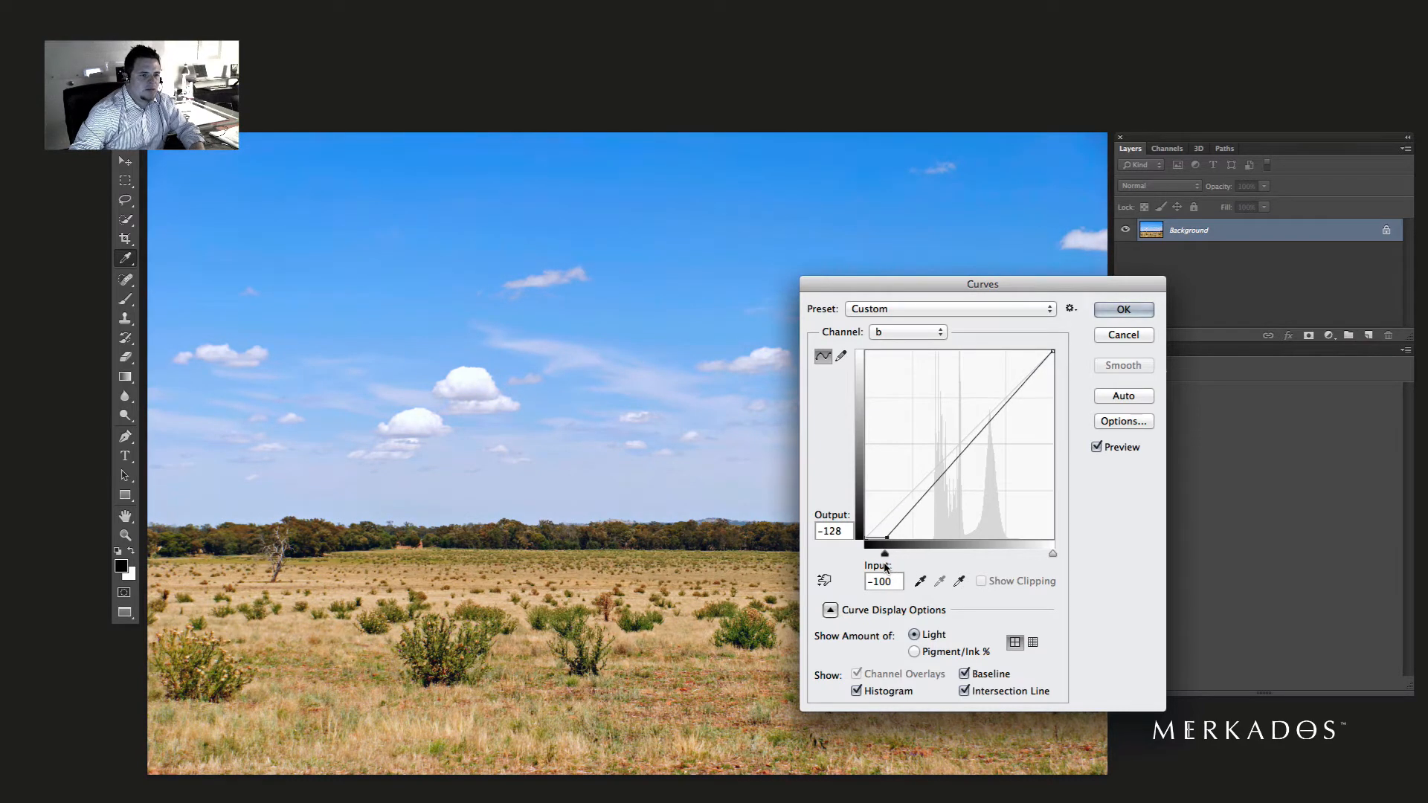
pyautogui.click(1053, 554)
pyautogui.moveTo(1052, 554); pyautogui.dragTo(1032, 557)
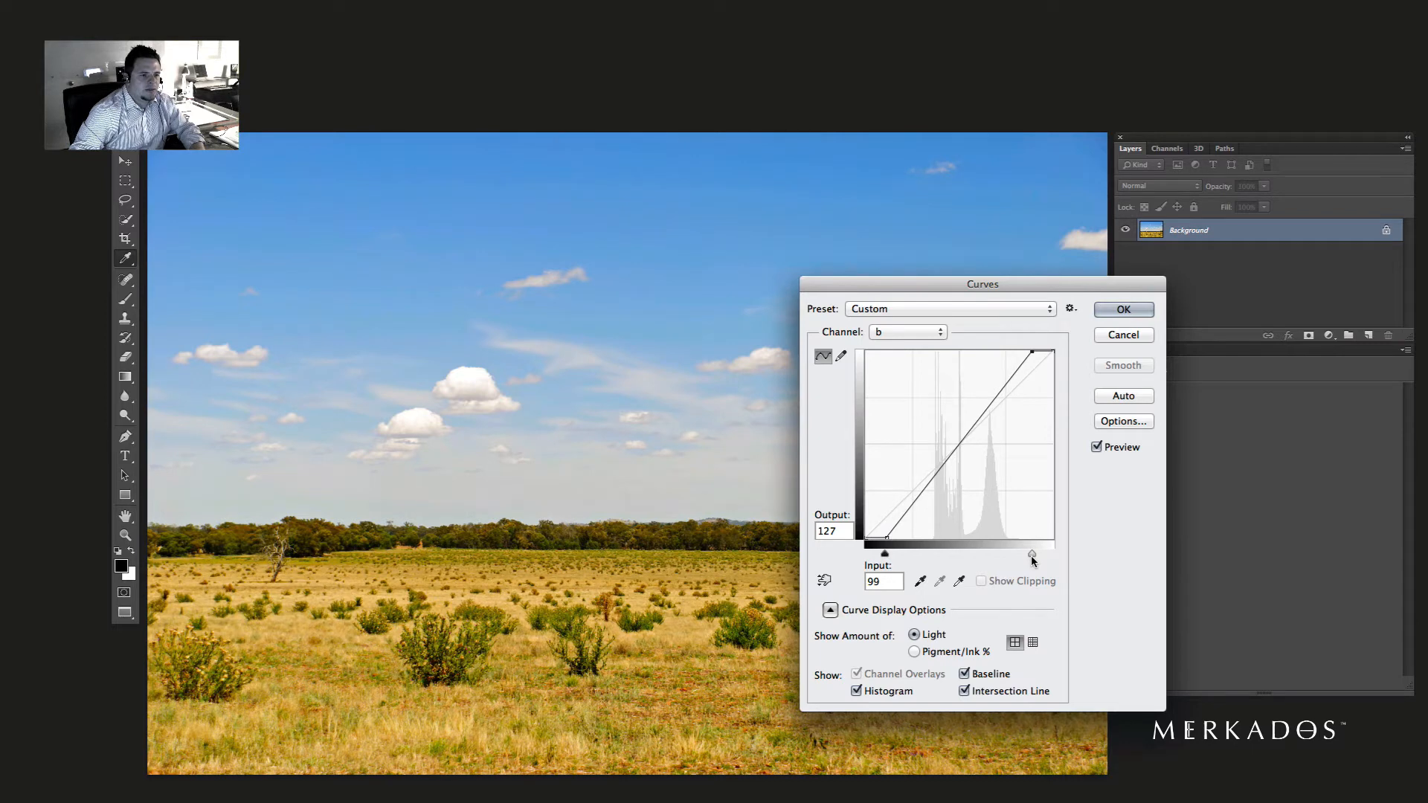
pyautogui.doubleClick(865, 583)
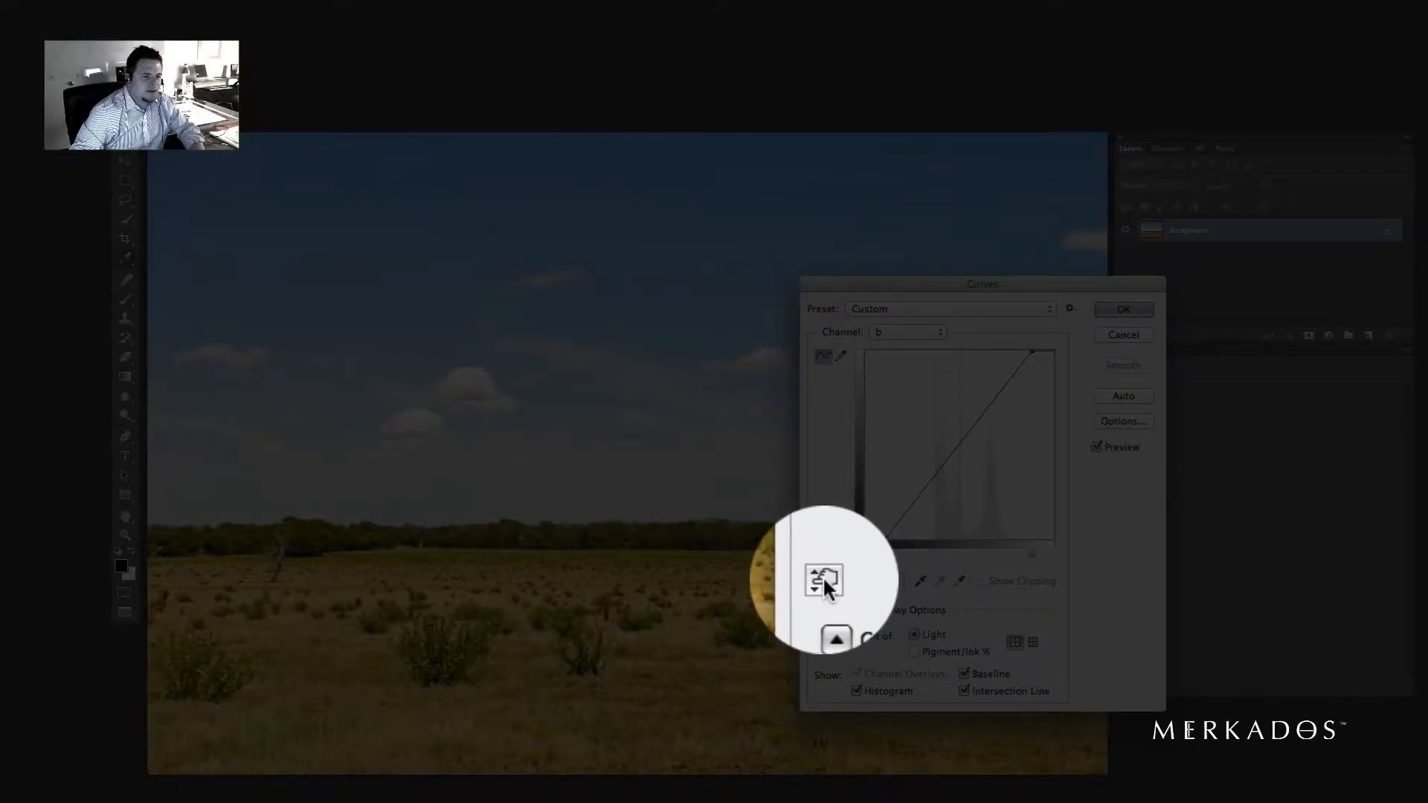
# - With on-image adjustment, lower the b curve at the blue sky and raise it at the dry grass to output 43
pyautogui.click(824, 577)
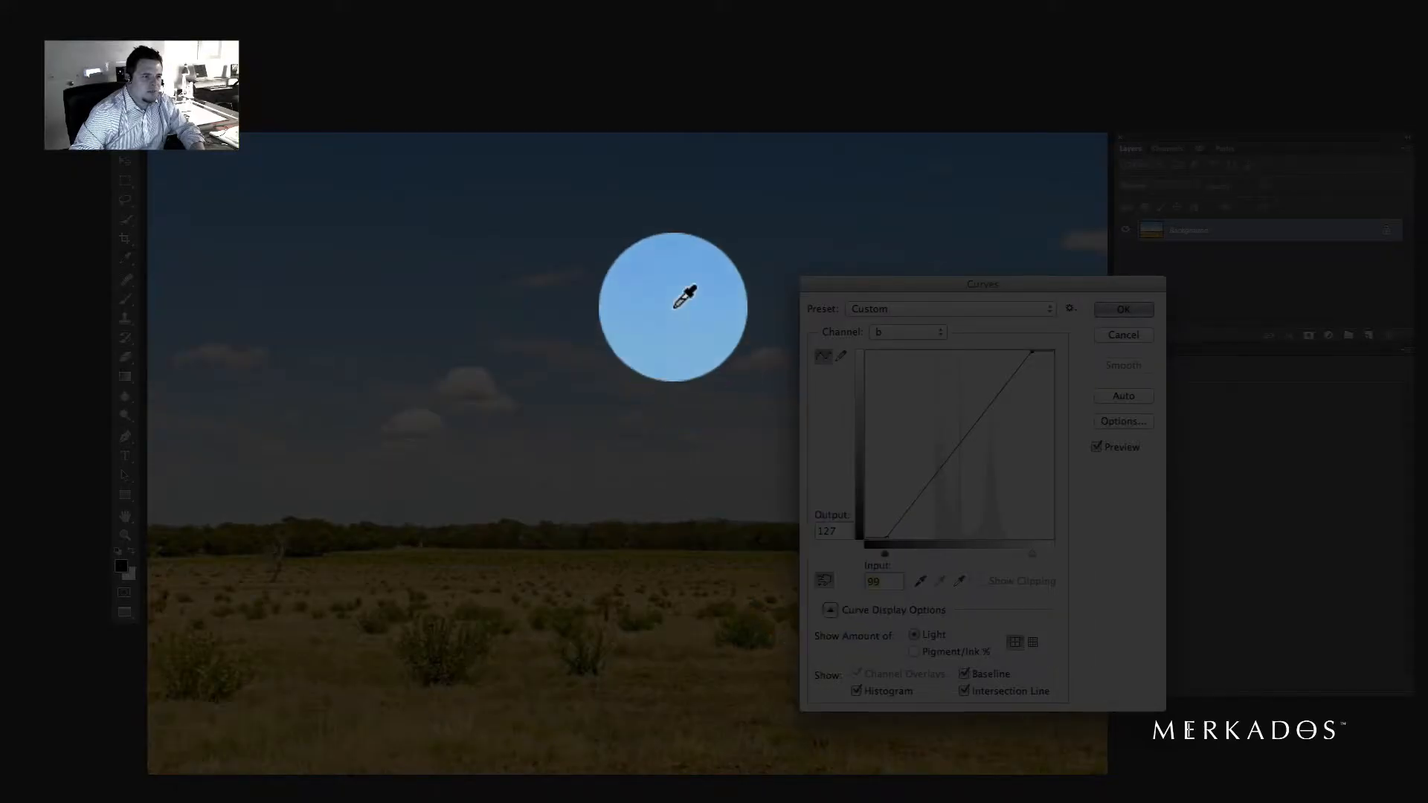
pyautogui.moveTo(696, 221); pyautogui.dragTo(695, 238)
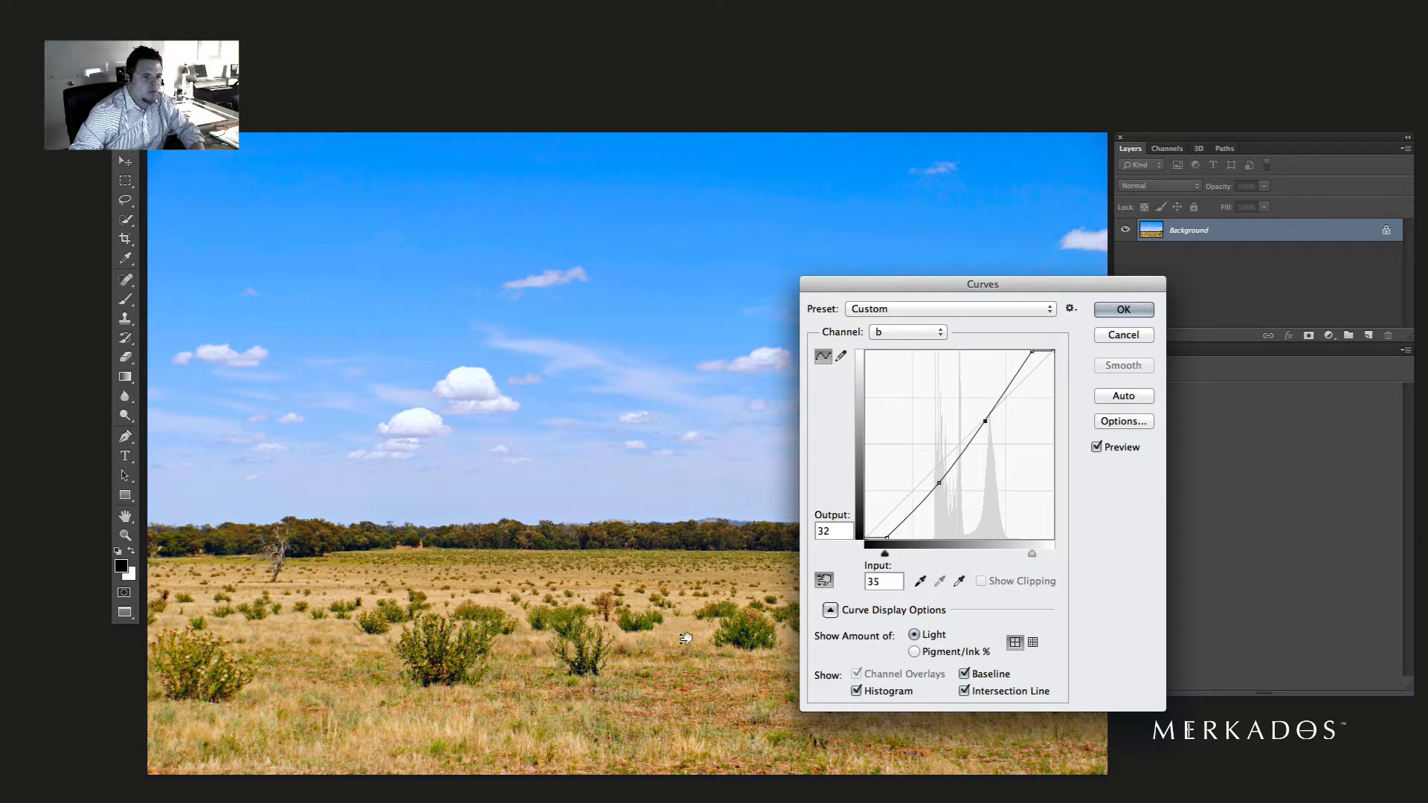
pyautogui.moveTo(680, 647); pyautogui.dragTo(686, 631)
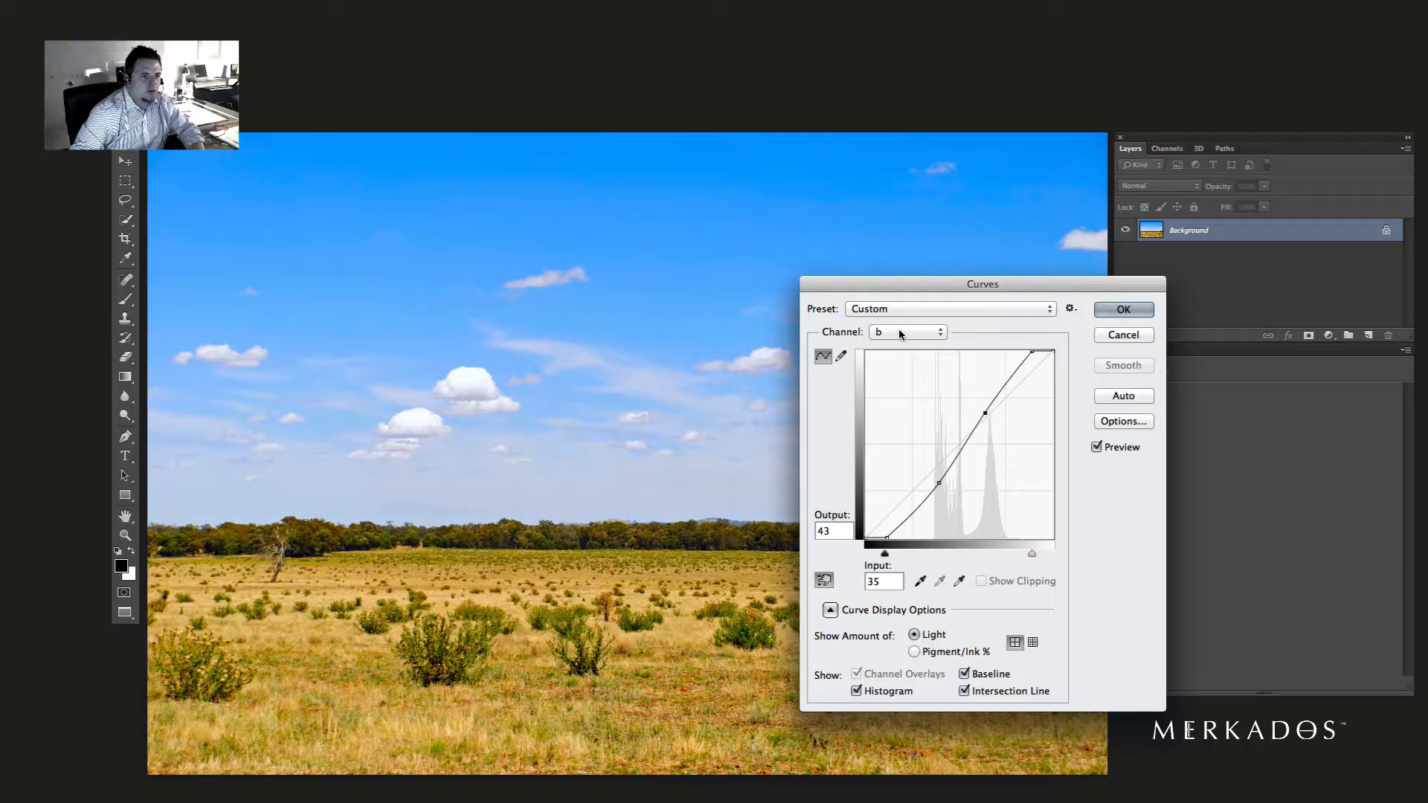
# - Display the a channel's curve and apply the Curves adjustment to the image
pyautogui.click(818, 168)
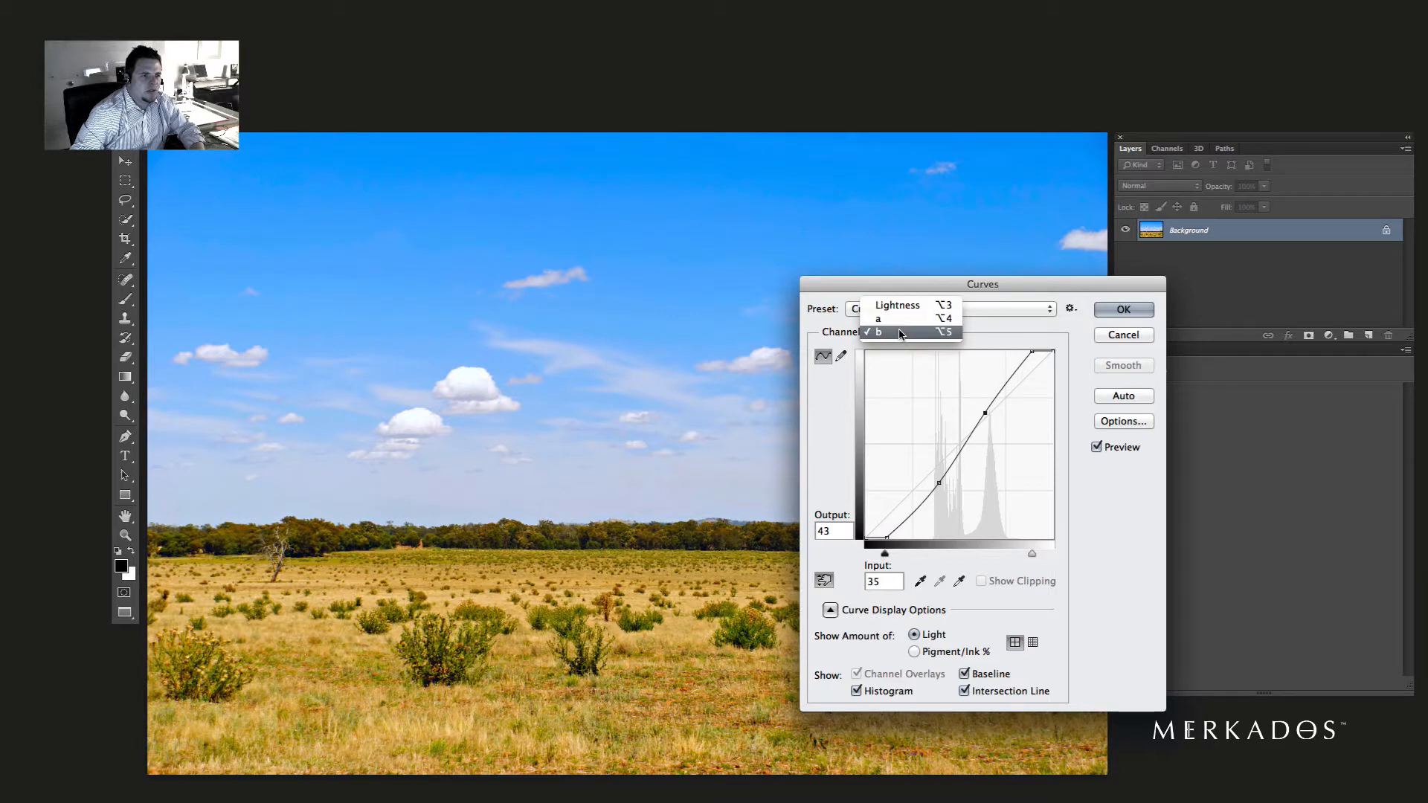
pyautogui.click(898, 325)
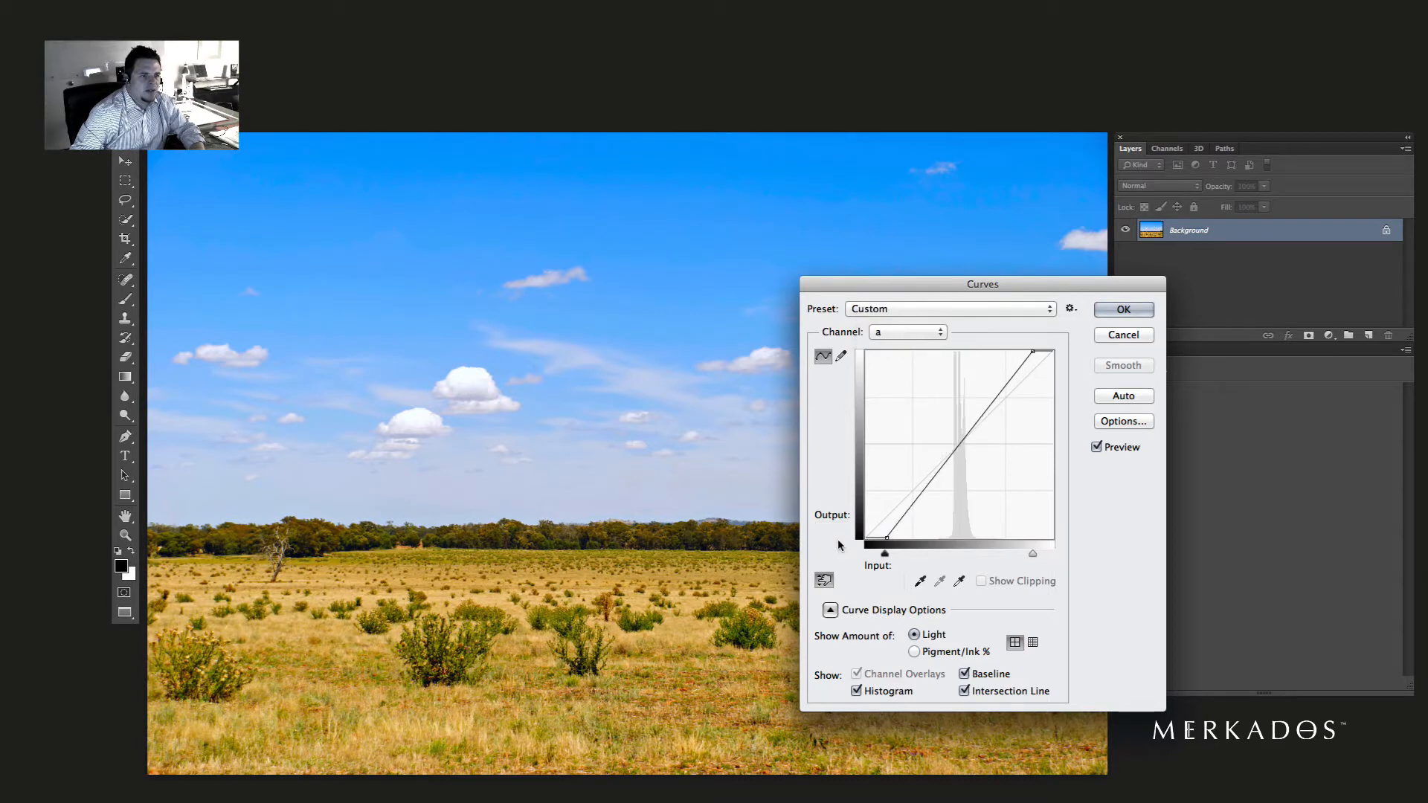
pyautogui.click(1119, 309)
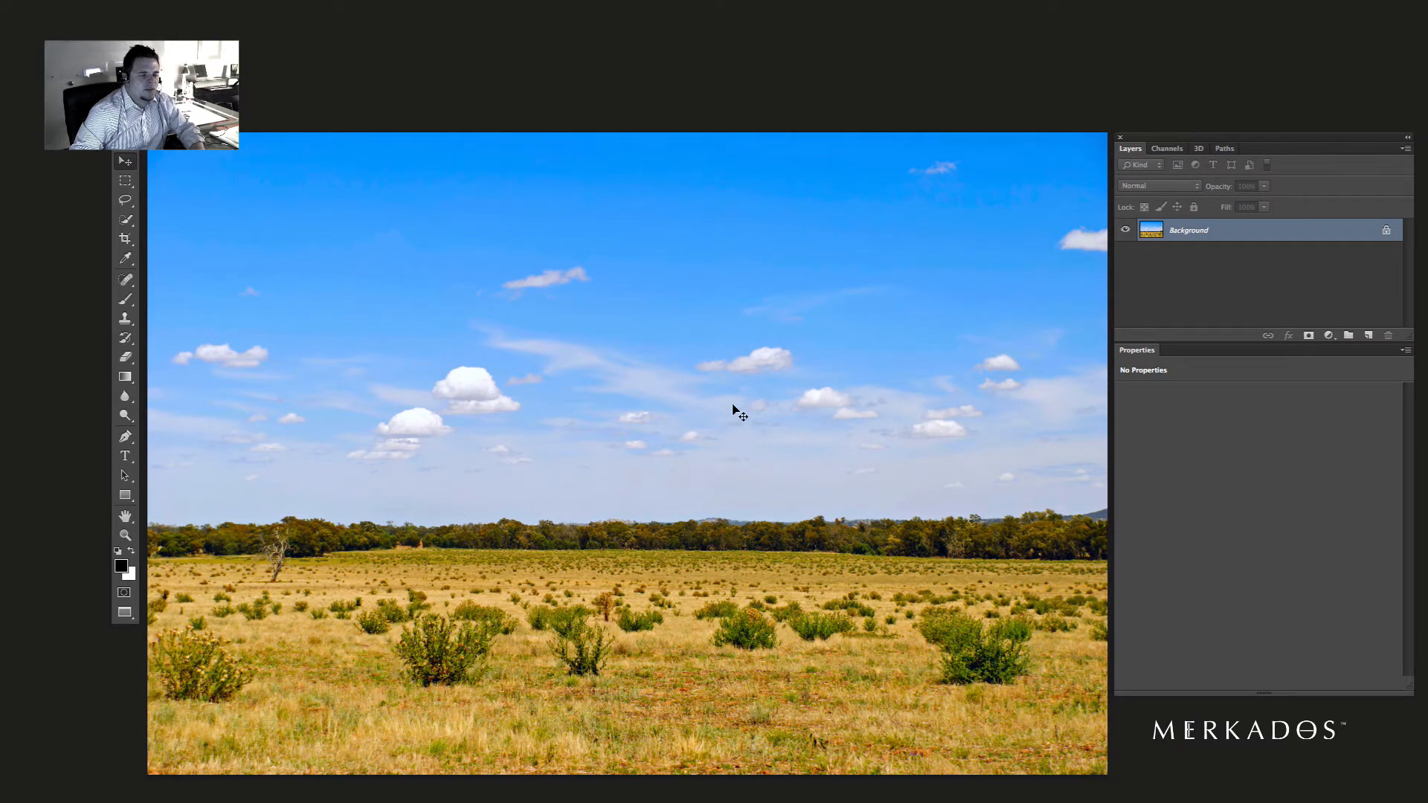
# - Apply an S-shaped Curves adjustment to Lightness, mapping input 31 to output 26 and input 71 to output 75
pyautogui.press('super+m')
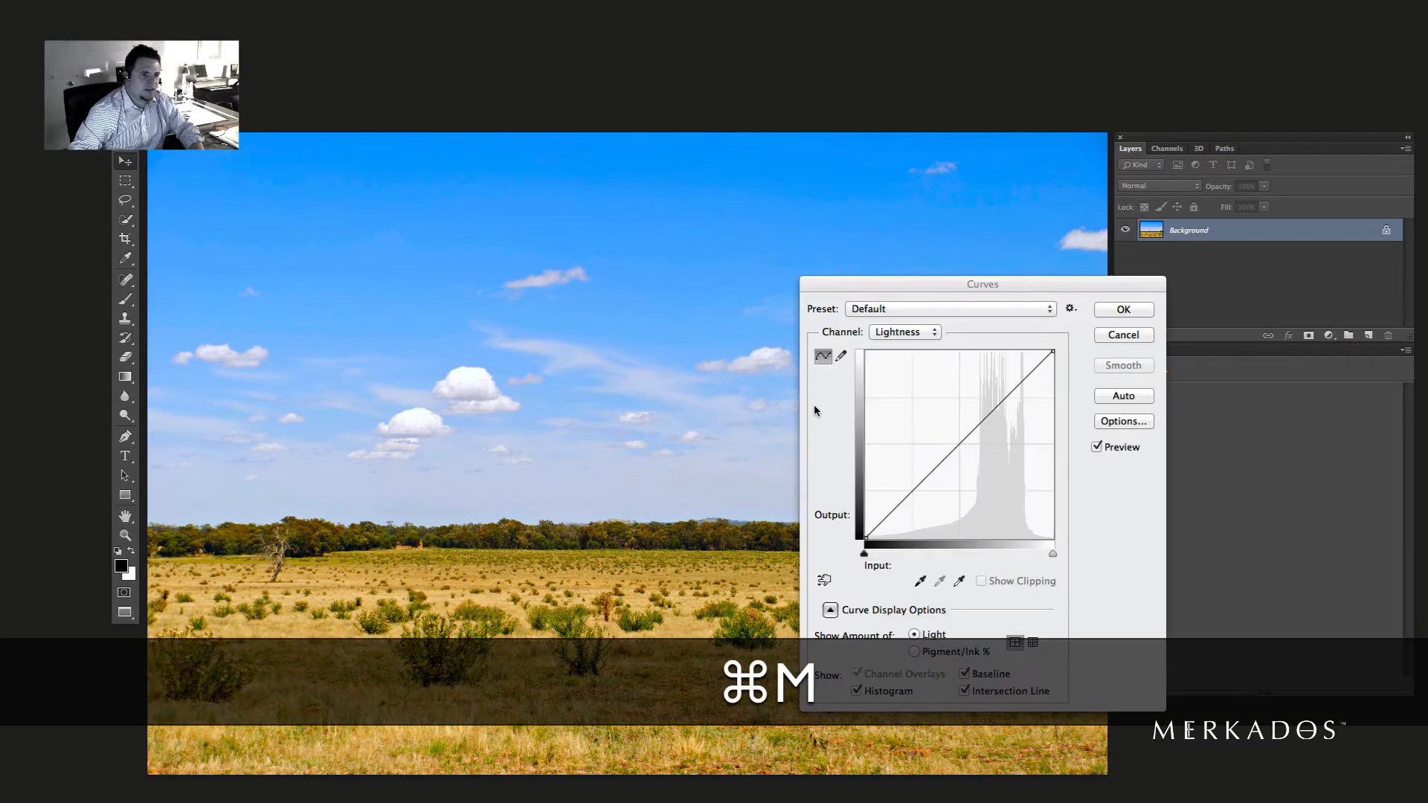
pyautogui.moveTo(928, 475); pyautogui.dragTo(924, 489)
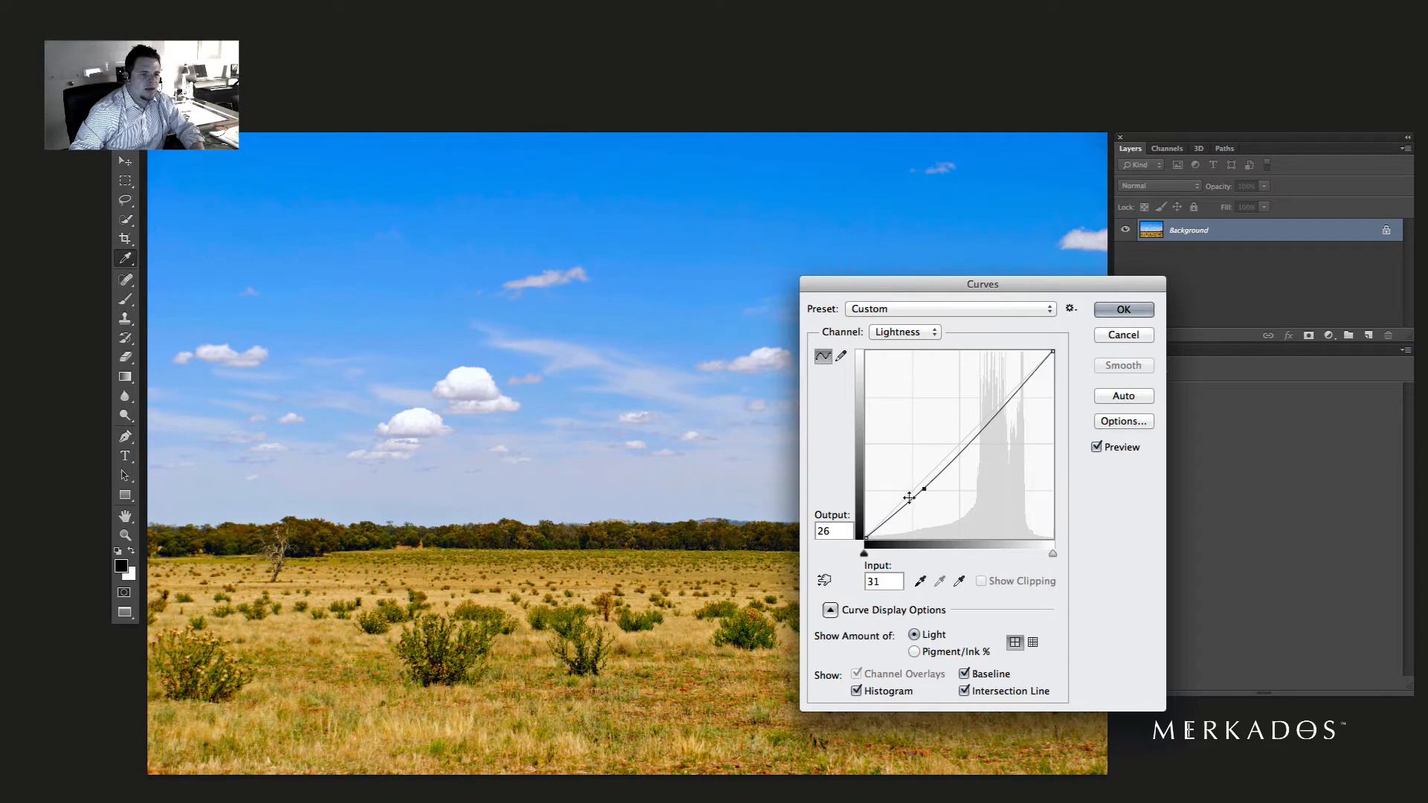
pyautogui.moveTo(1004, 404); pyautogui.dragTo(999, 397)
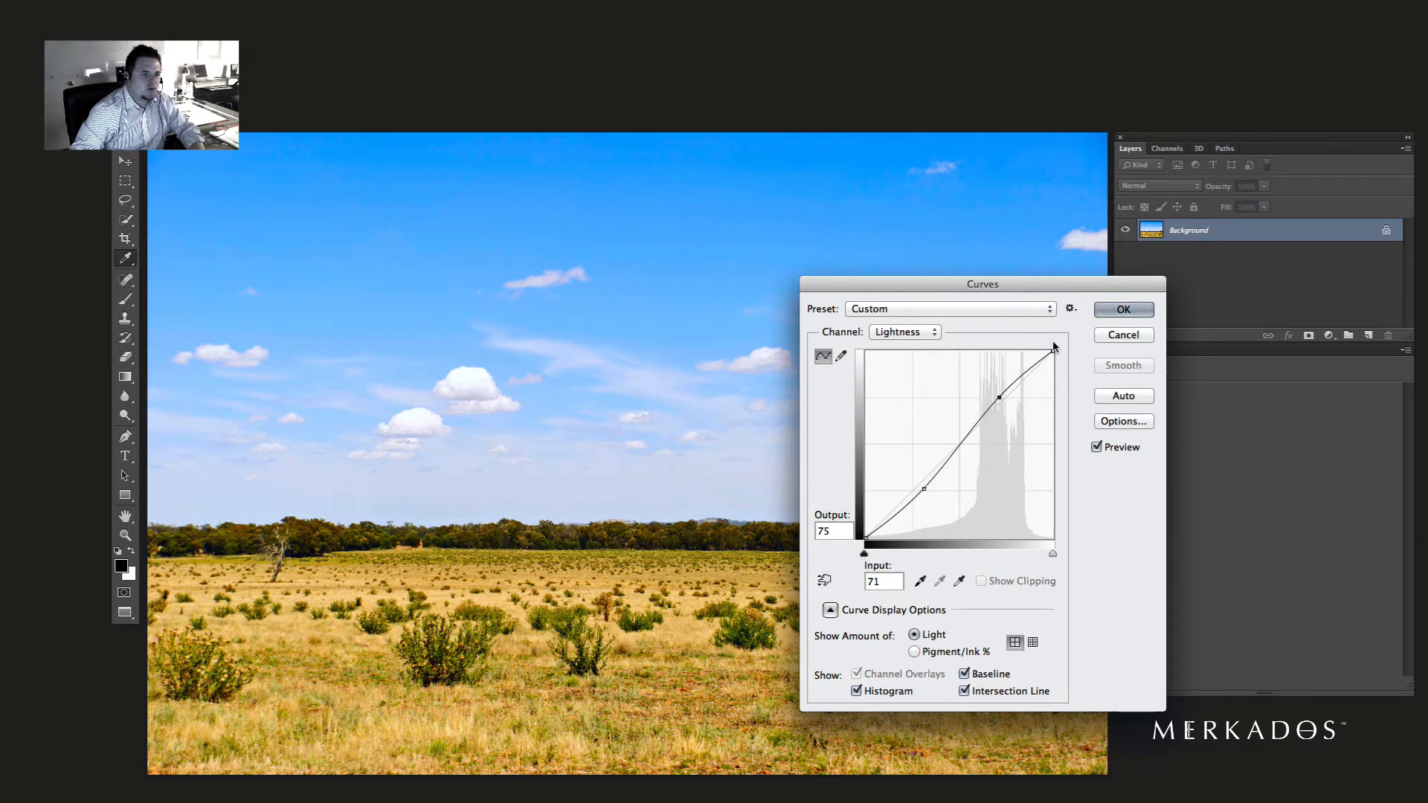
pyautogui.click(1110, 313)
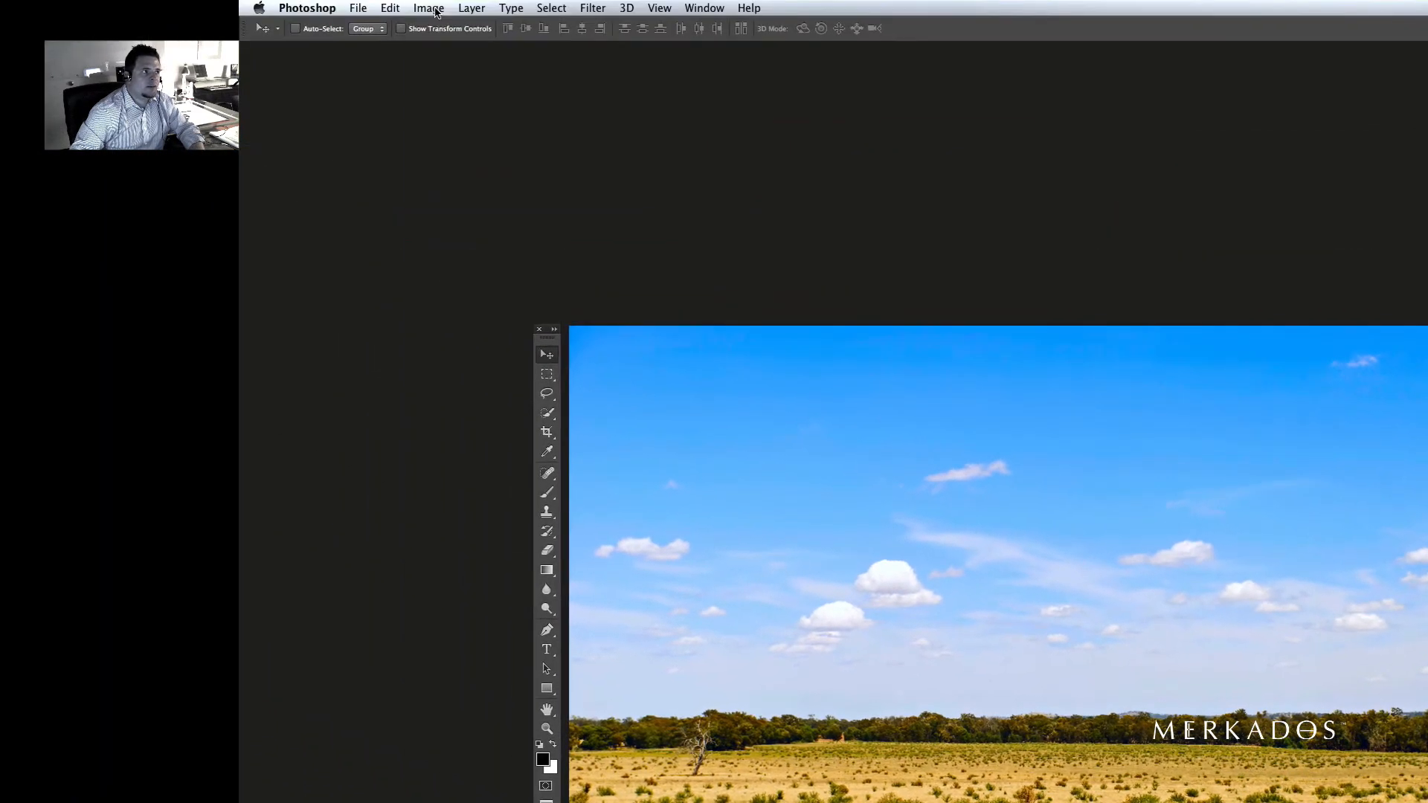
# - Convert the image's color mode from Lab Color to RGB Color
pyautogui.click(431, 9)
pyautogui.moveTo(447, 26)
pyautogui.click(601, 88)
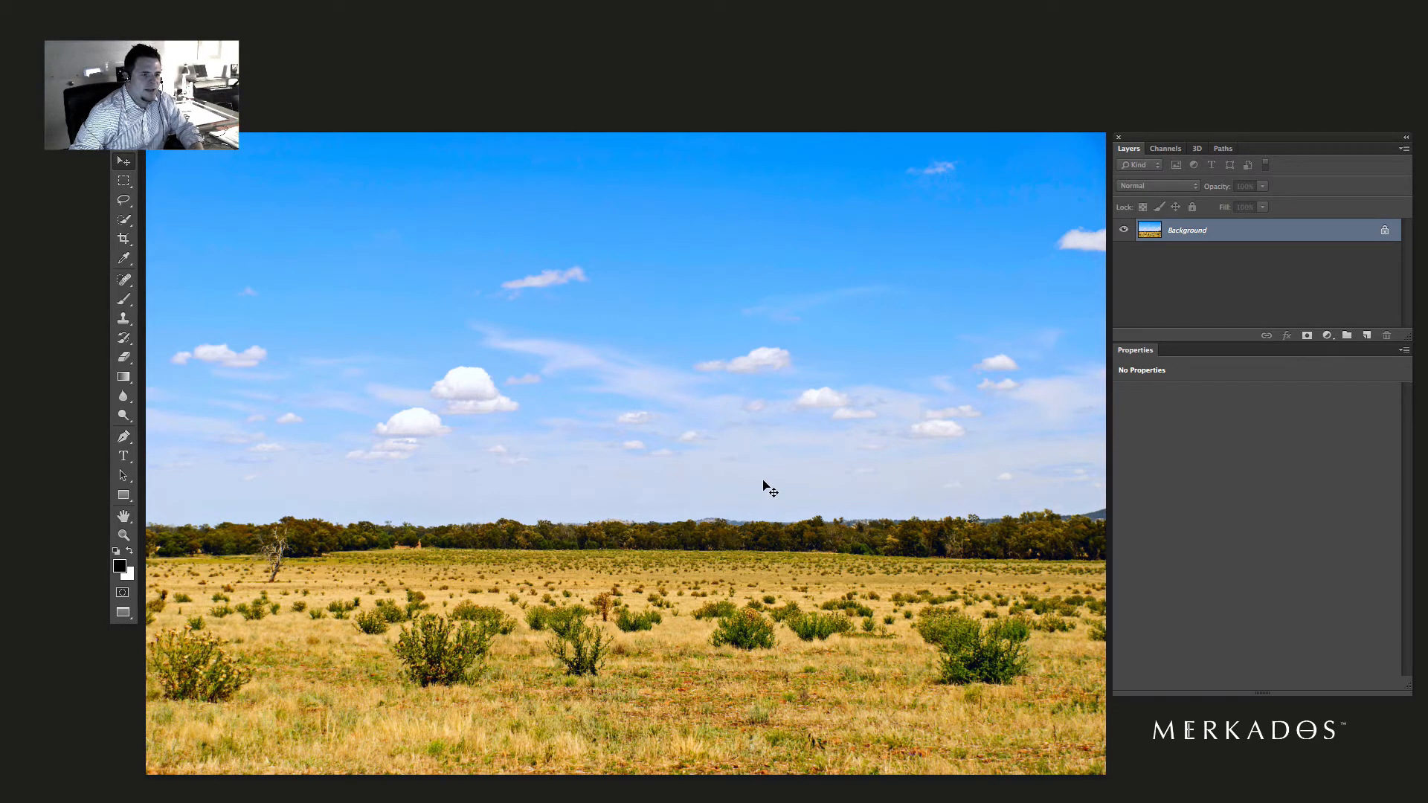
# - Convert the locked Background into the regular layer Layer 0 and make a copy above it
pyautogui.doubleClick(1288, 237)
pyautogui.press('Return')
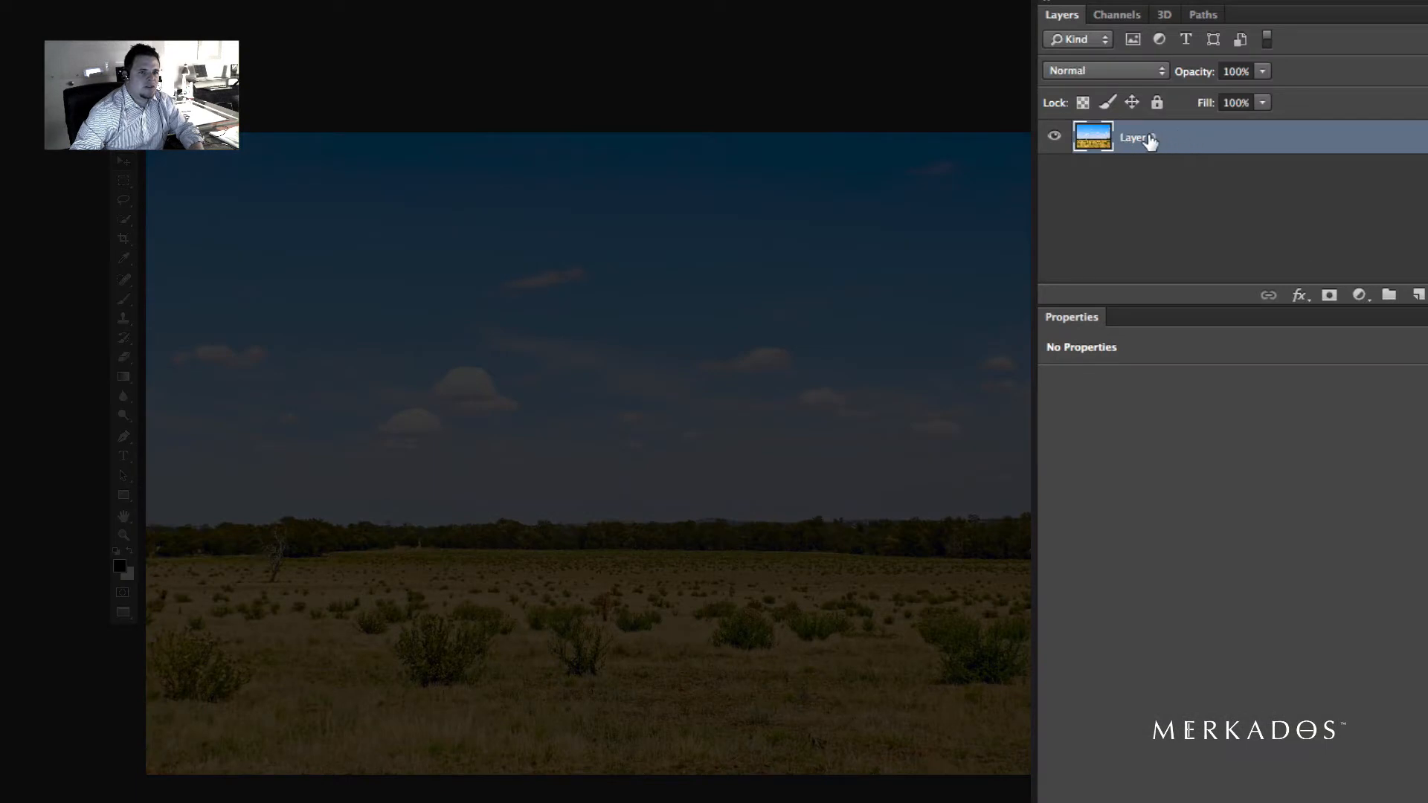
pyautogui.press('alt')
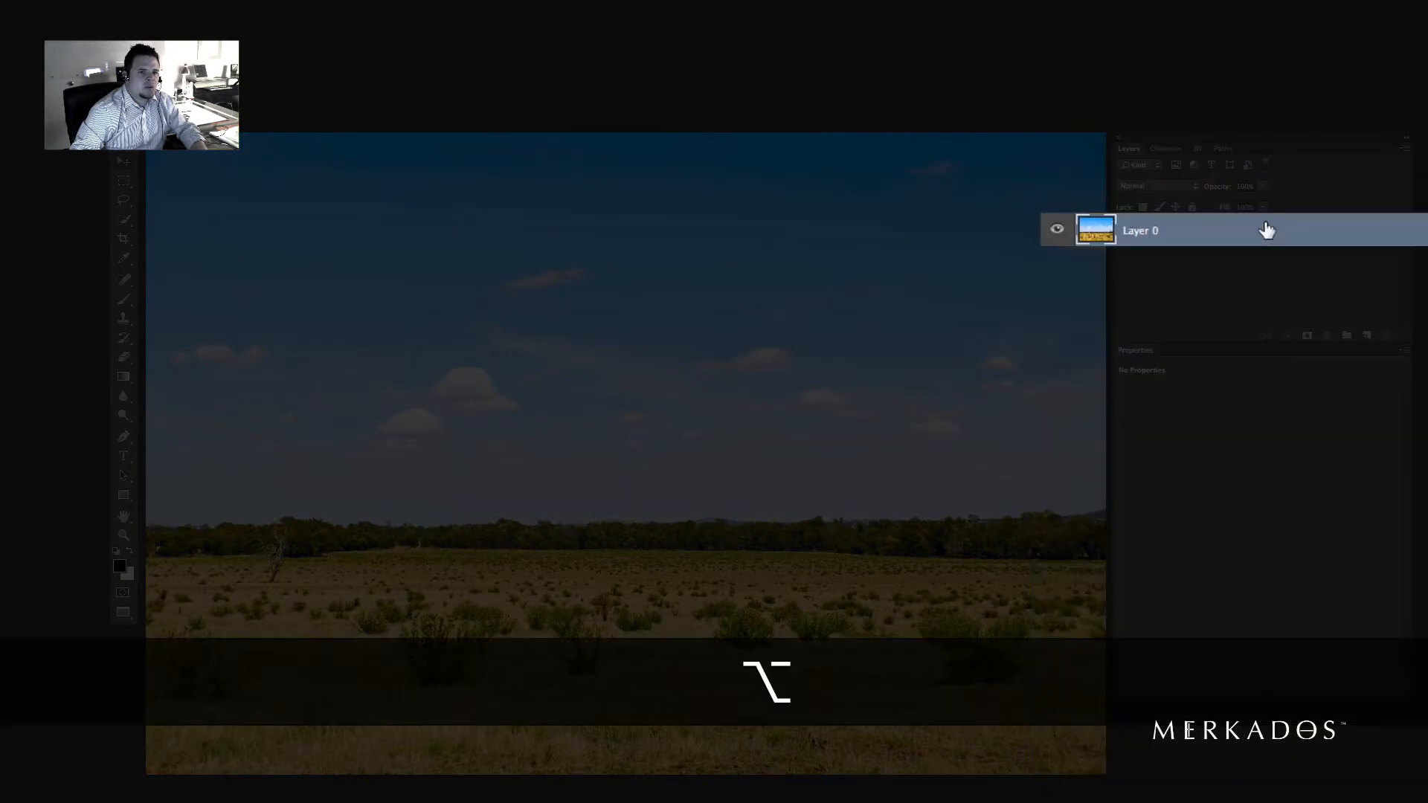
pyautogui.moveTo(1271, 223); pyautogui.dragTo(1262, 134)
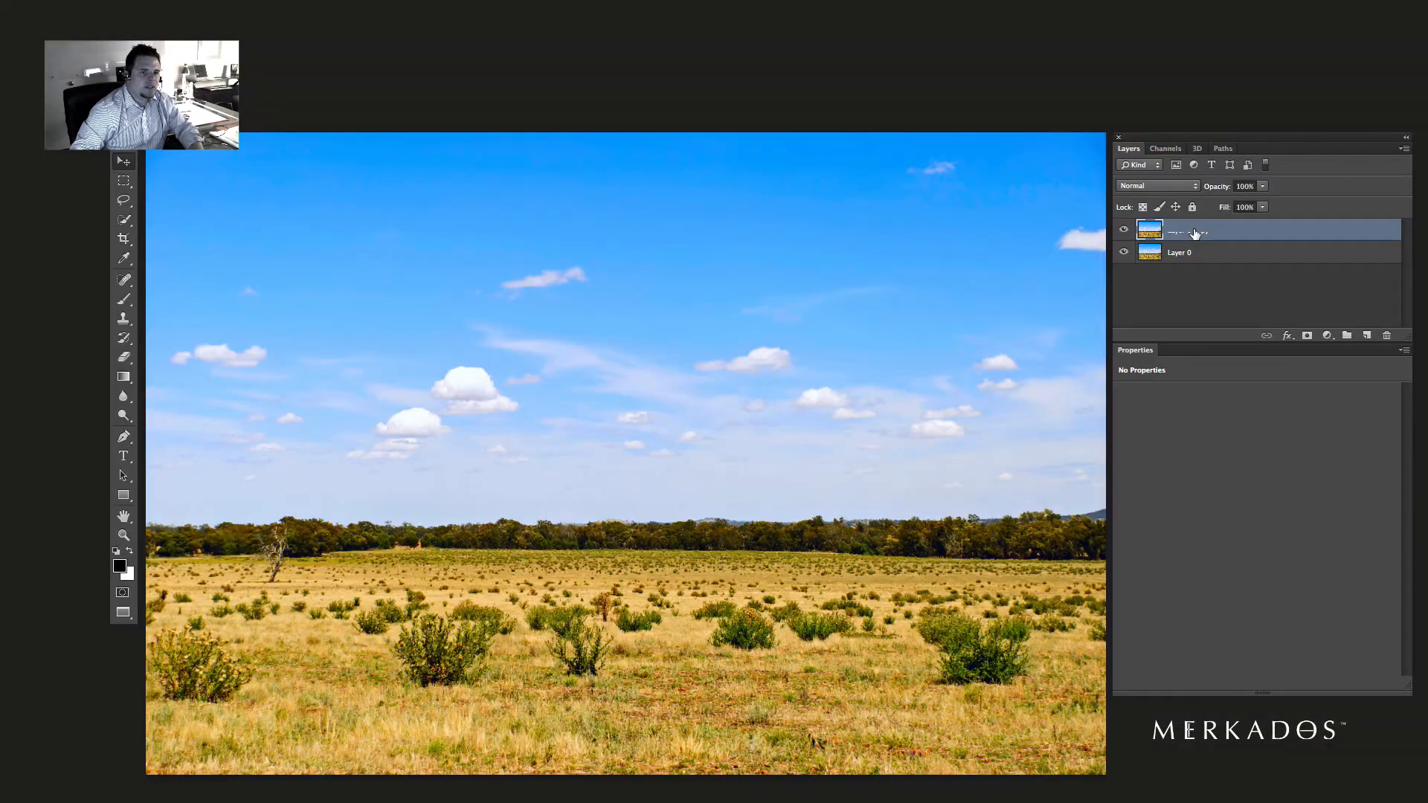
# - Rename the copied layer as duplicate
pyautogui.doubleClick(1140, 140)
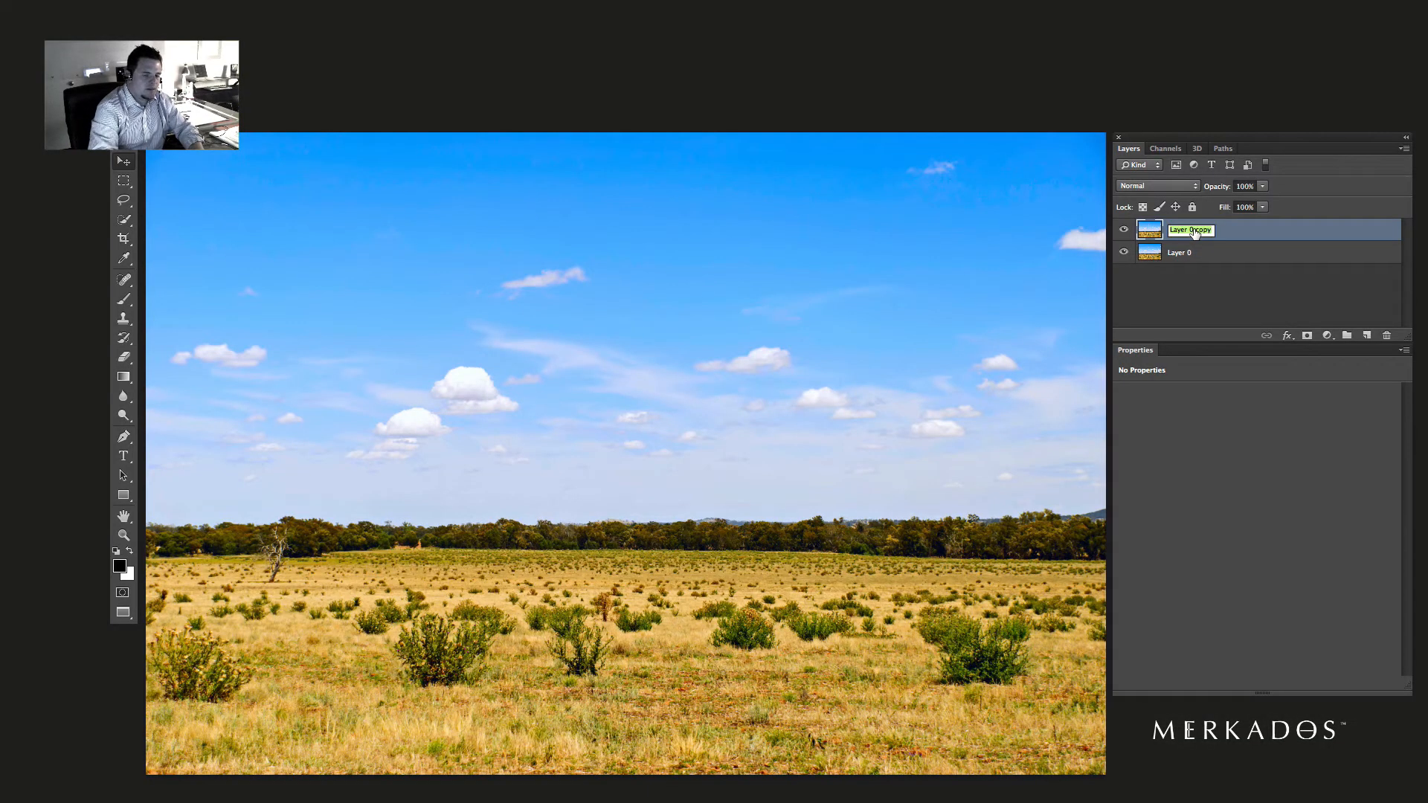
pyautogui.write('duplicat')
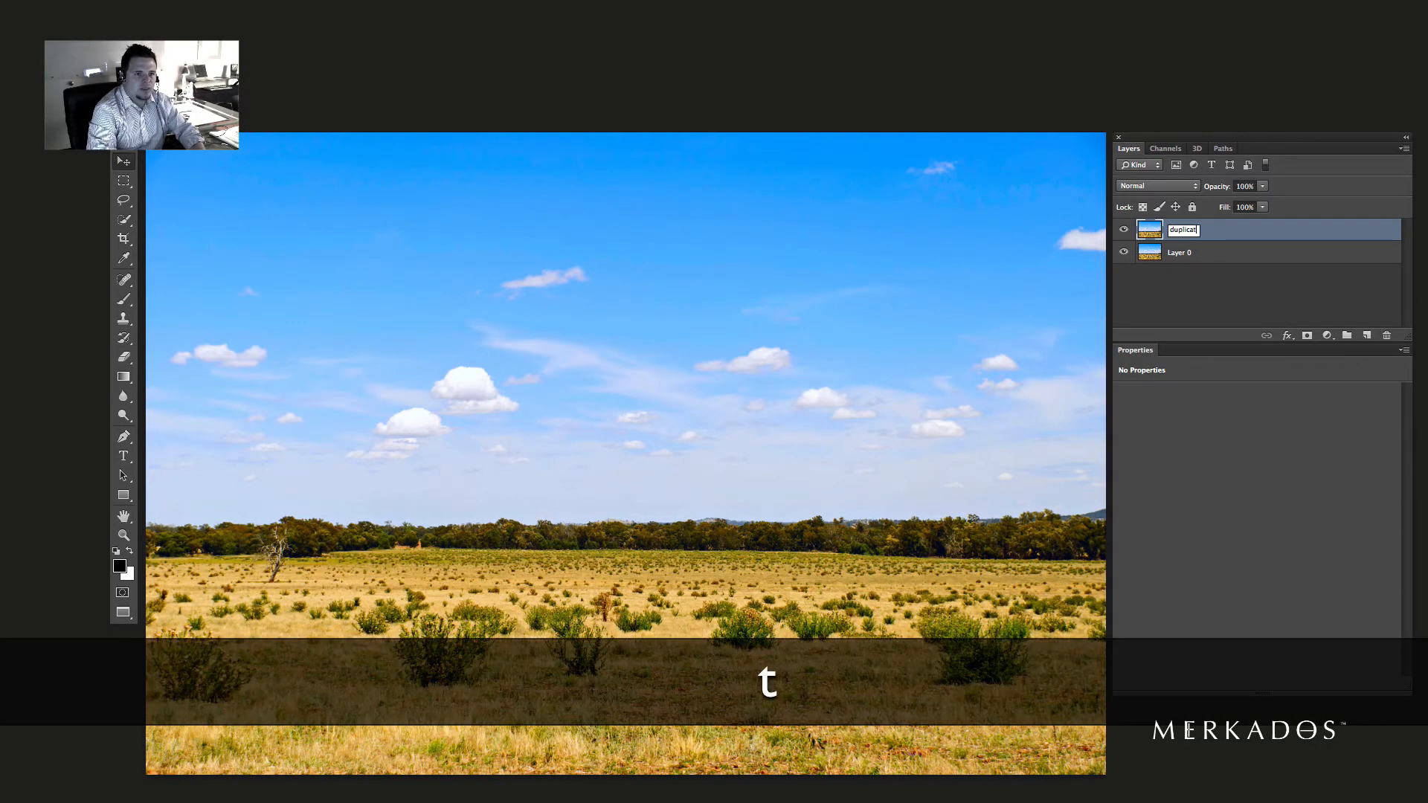
pyautogui.write('e')
pyautogui.press('Return')
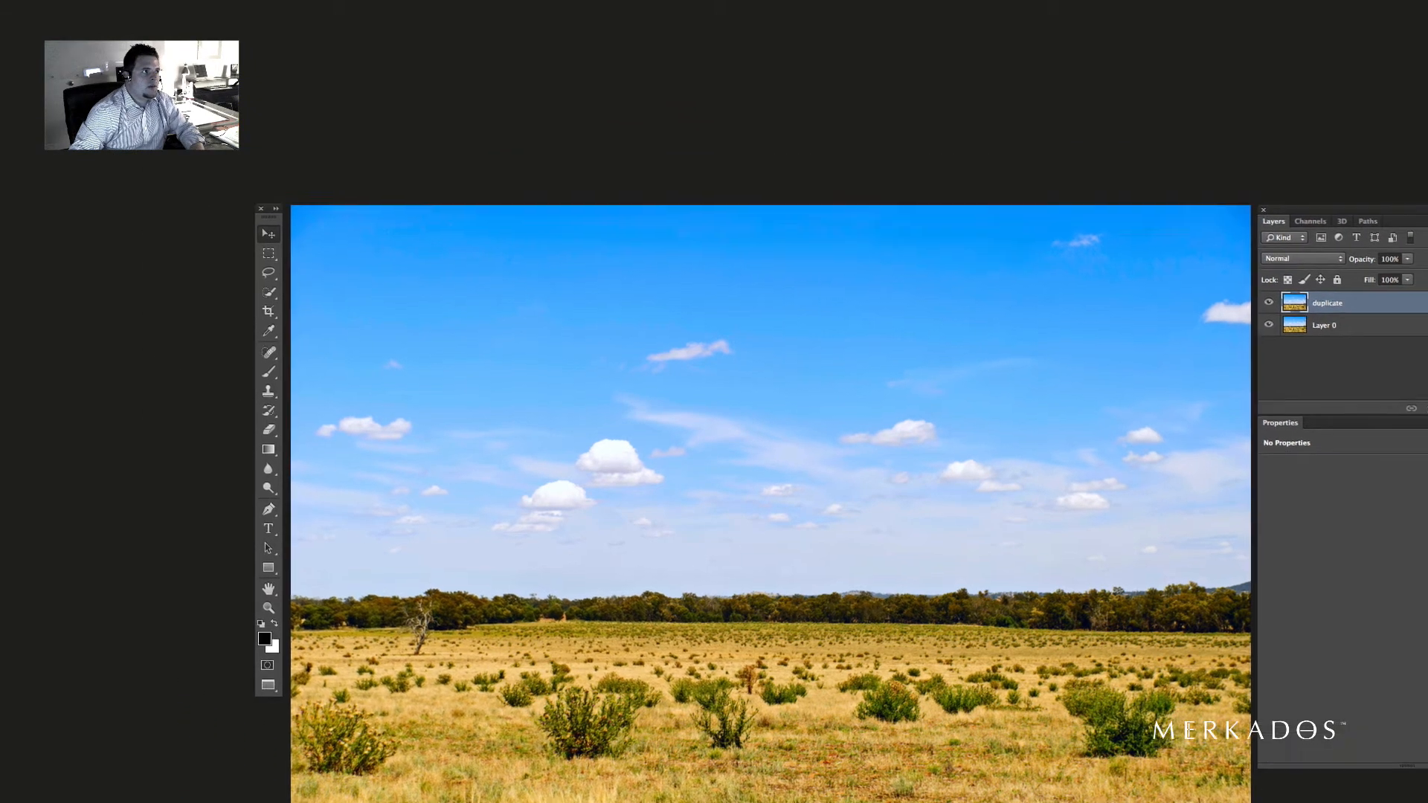
# - Start Replace Color on the duplicate layer, sample several blues across the sky, and set the fuzziness to 50
pyautogui.click(392, 8)
pyautogui.moveTo(417, 54)
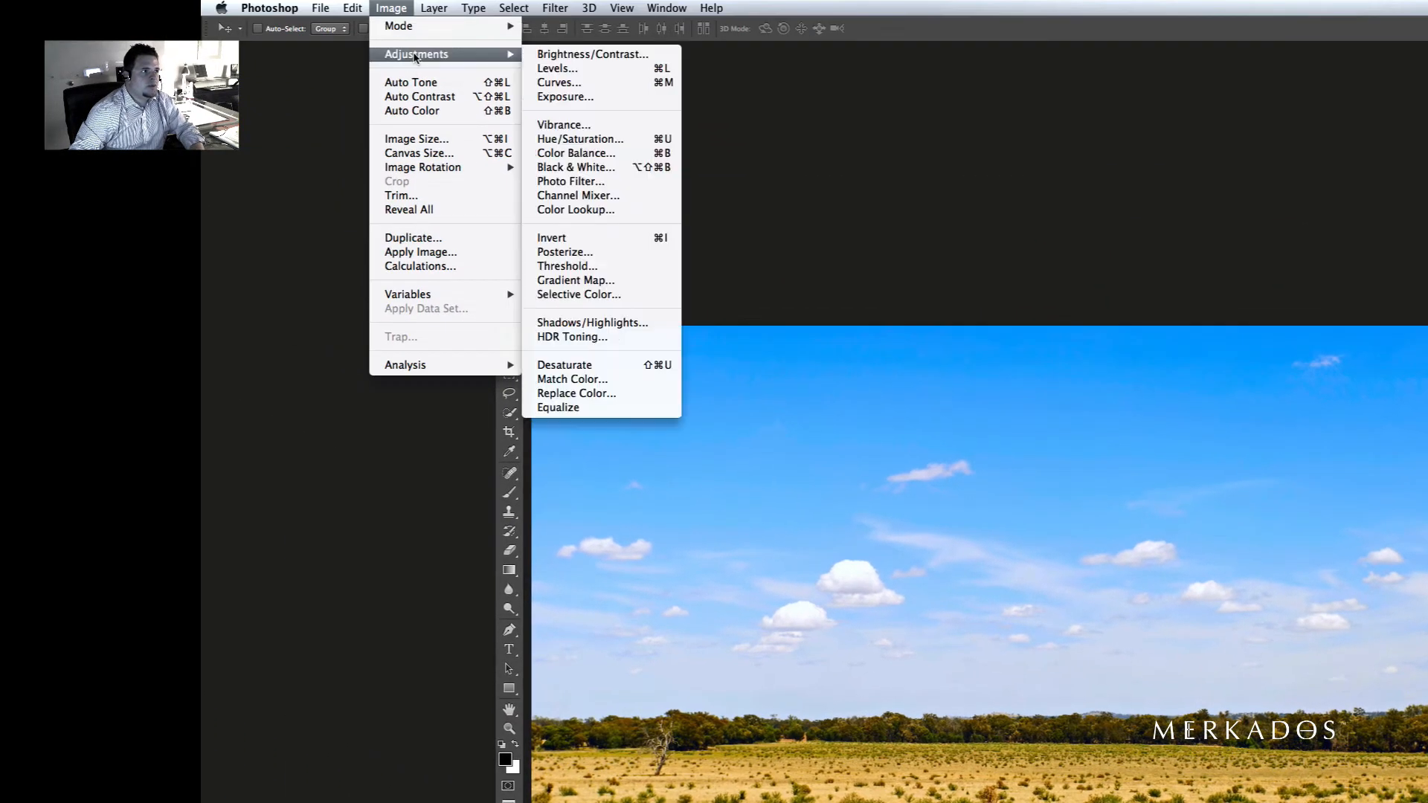
pyautogui.click(580, 394)
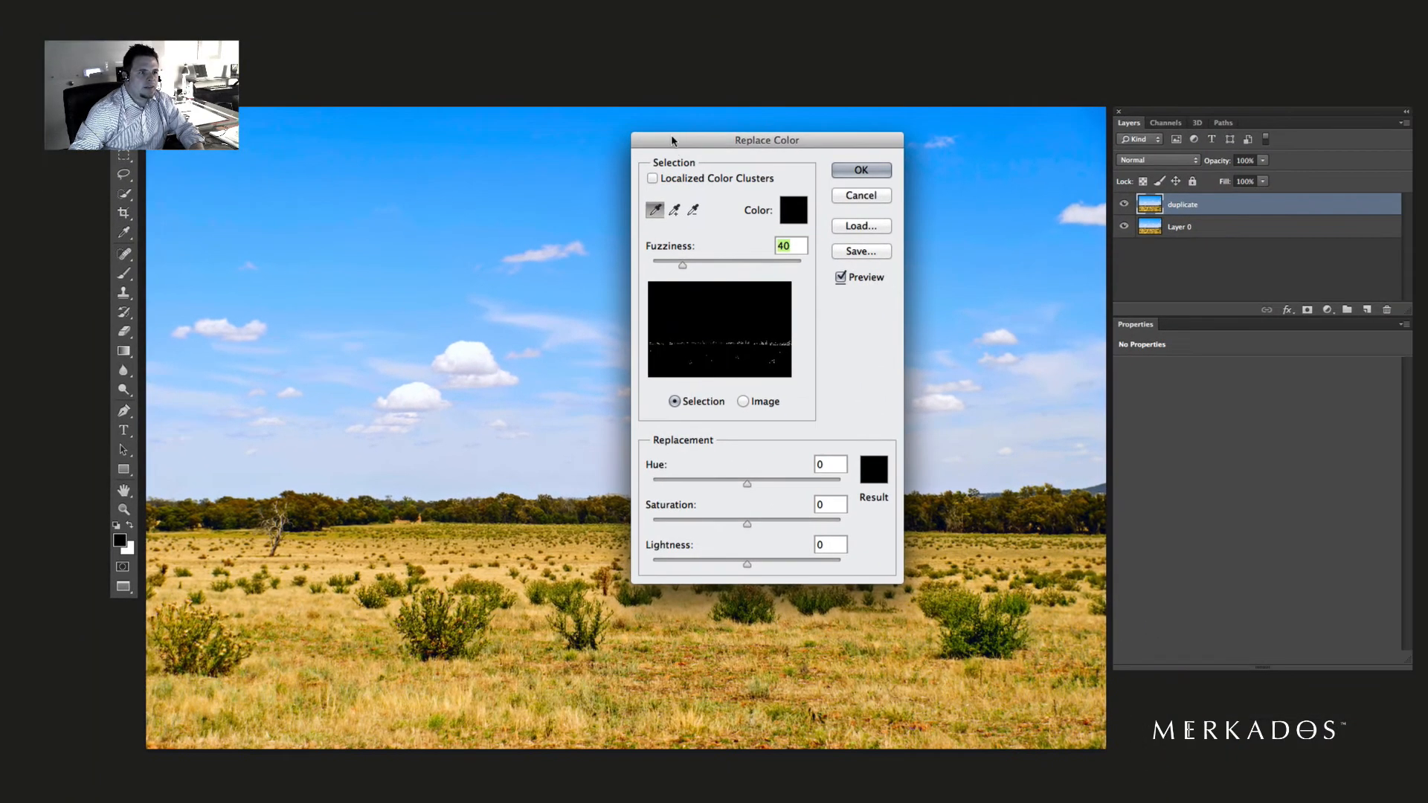
pyautogui.moveTo(792, 150); pyautogui.dragTo(877, 154)
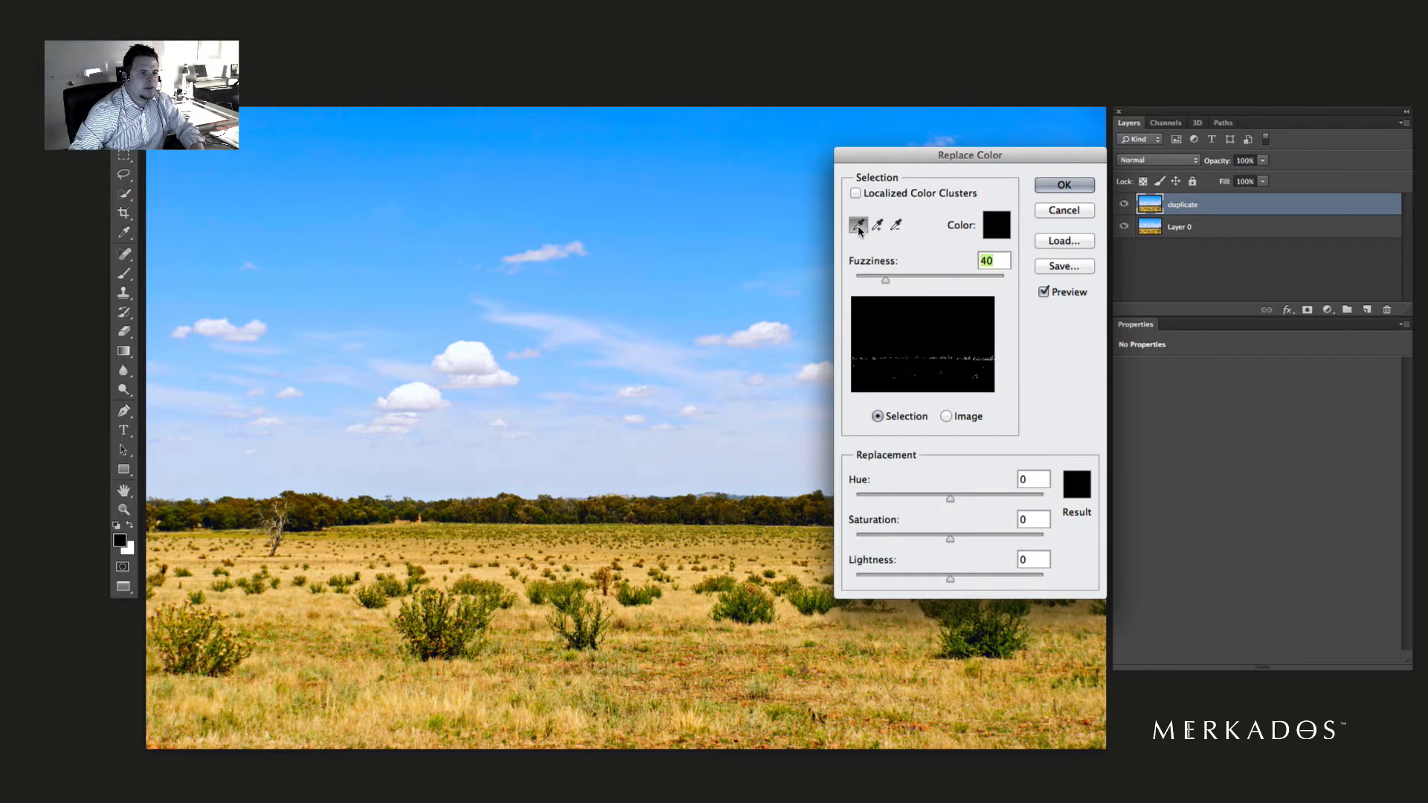
pyautogui.click(613, 174)
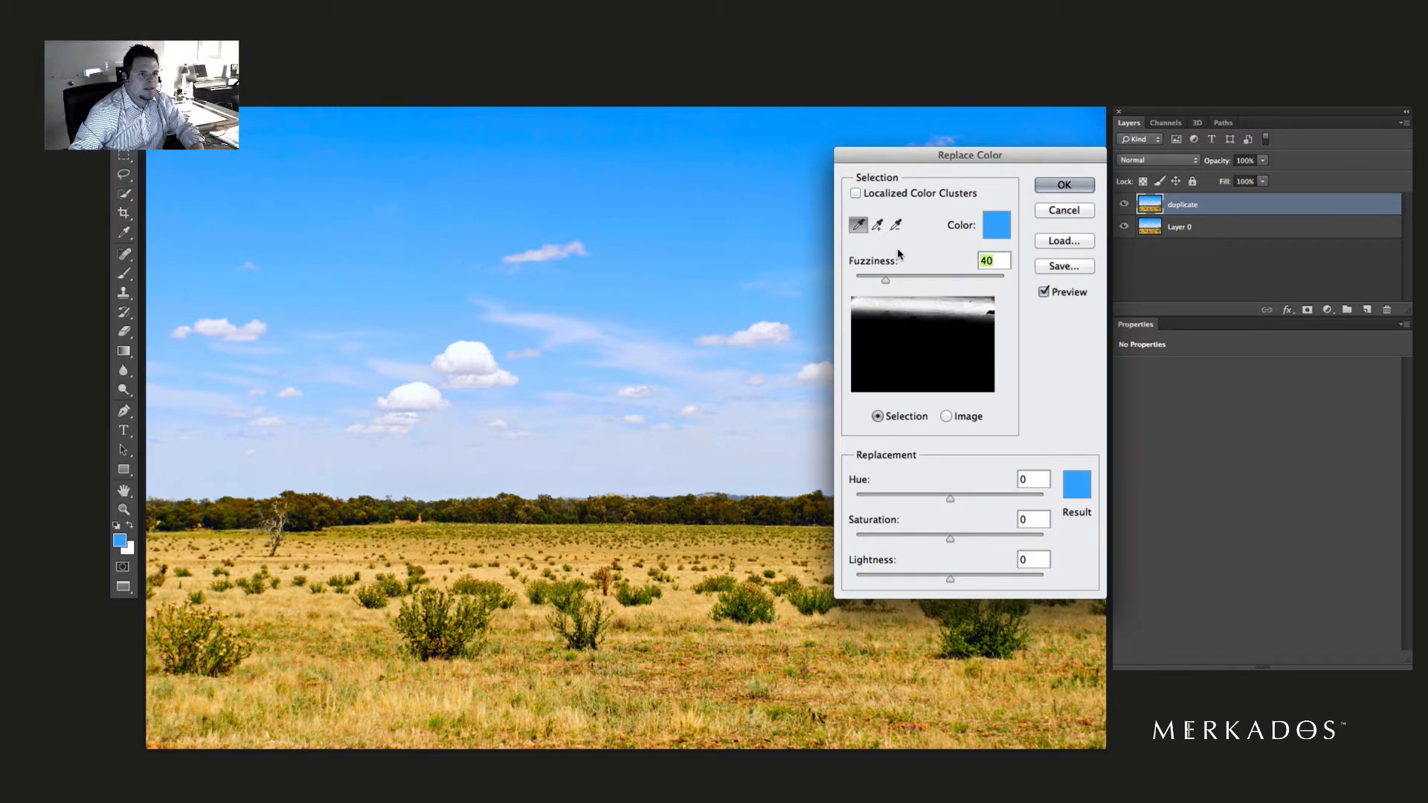
pyautogui.click(877, 224)
pyautogui.click(697, 276)
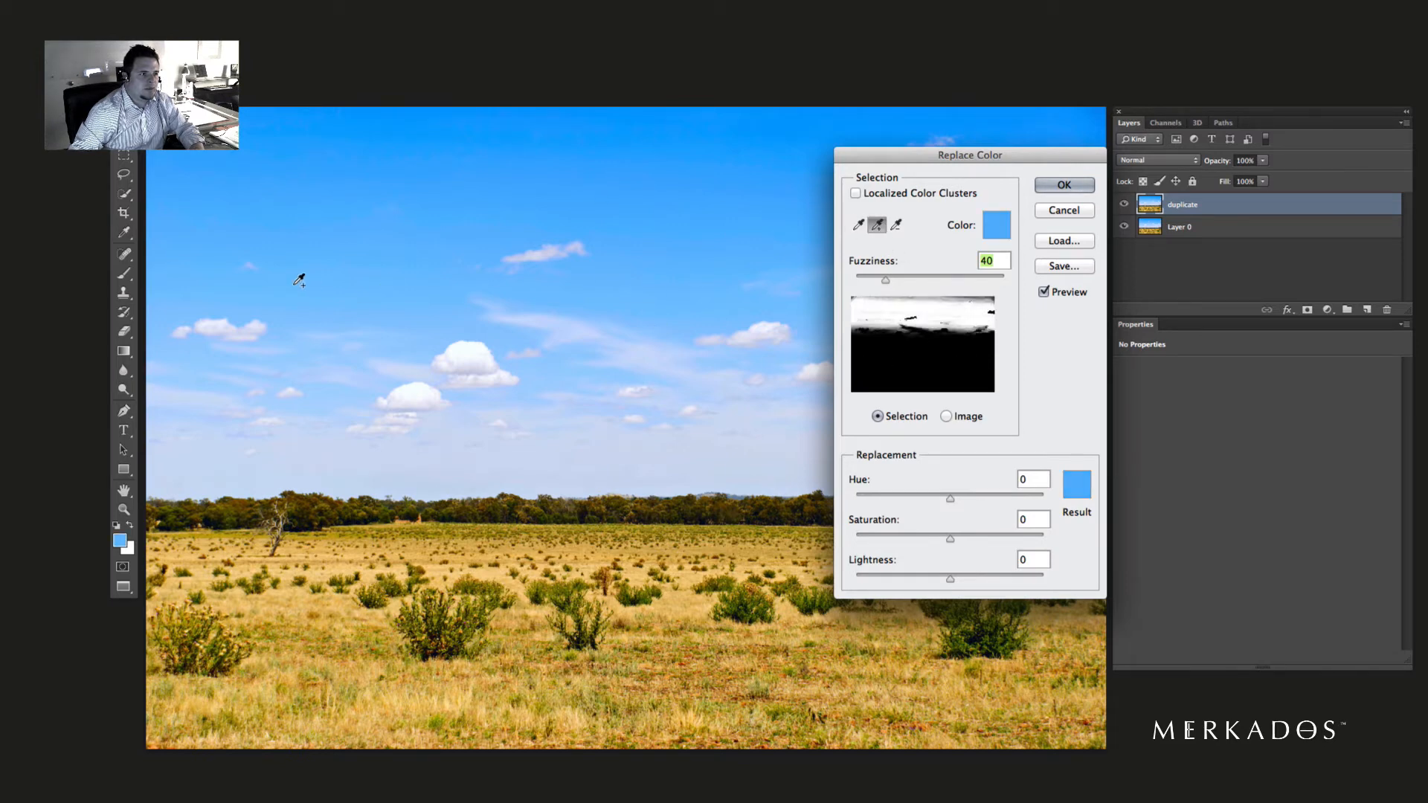
pyautogui.click(392, 286)
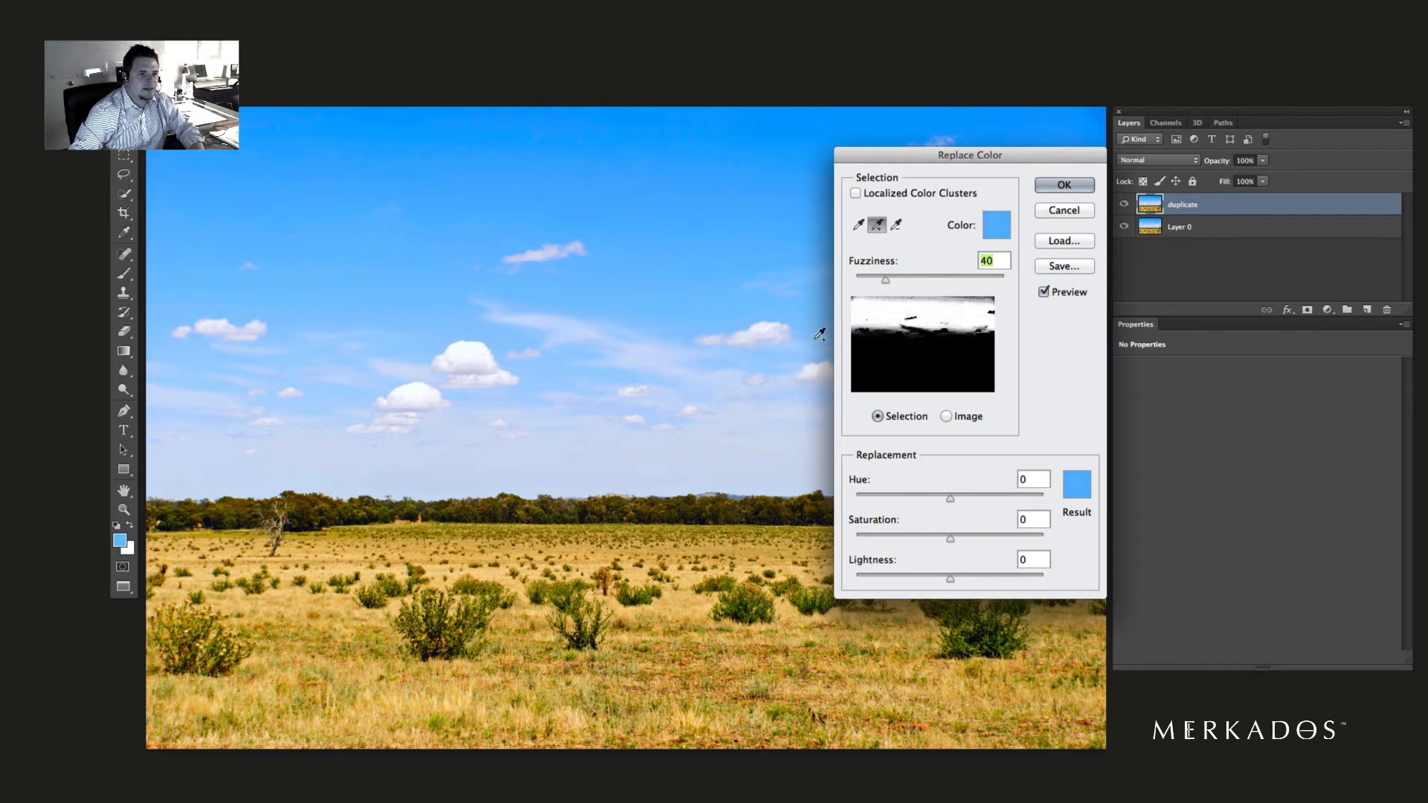
pyautogui.click(940, 312)
pyautogui.moveTo(884, 279); pyautogui.dragTo(892, 280)
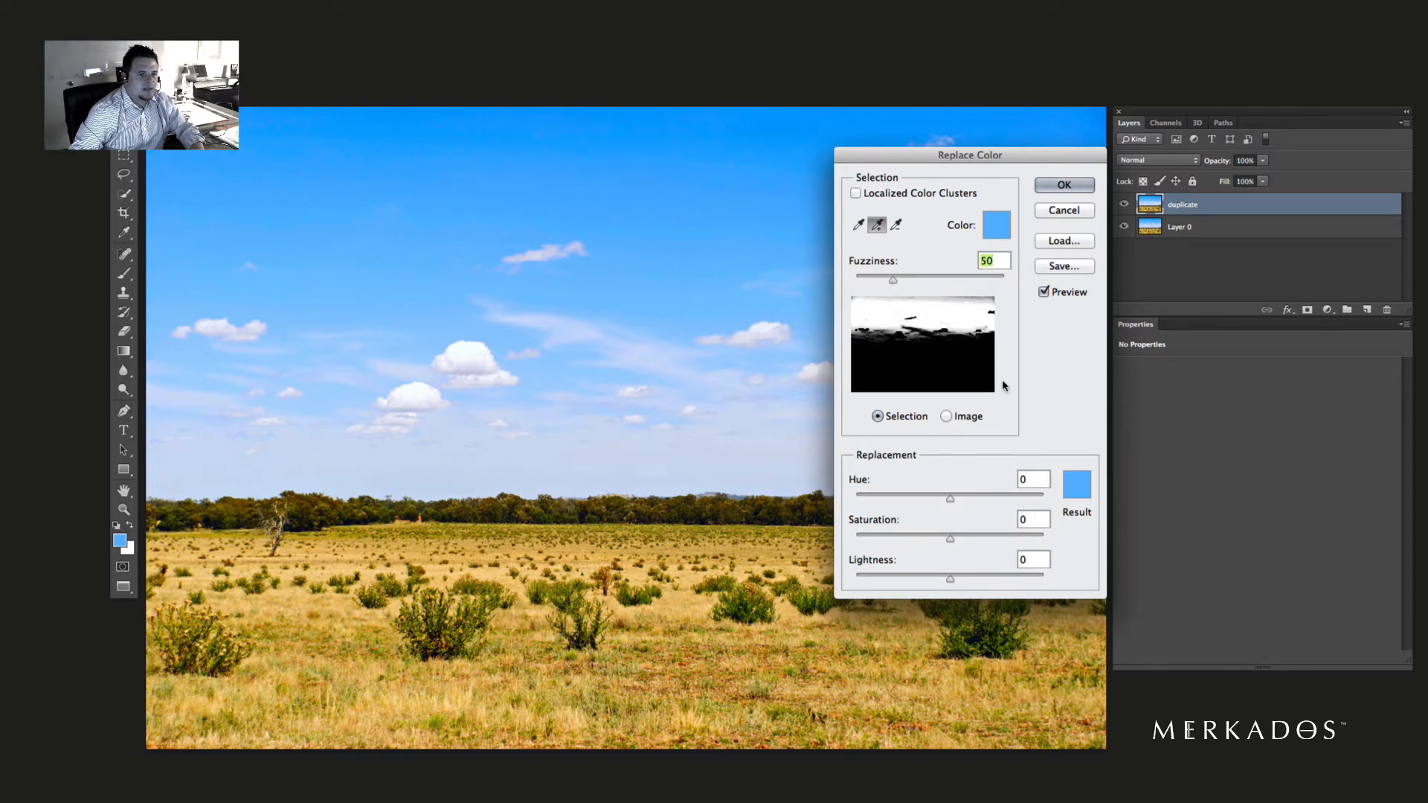
# - Replace the sky color with hue +12, saturation +8 and lightness -18, and set the duplicate layer's opacity to 90%
pyautogui.moveTo(946, 497); pyautogui.dragTo(955, 497)
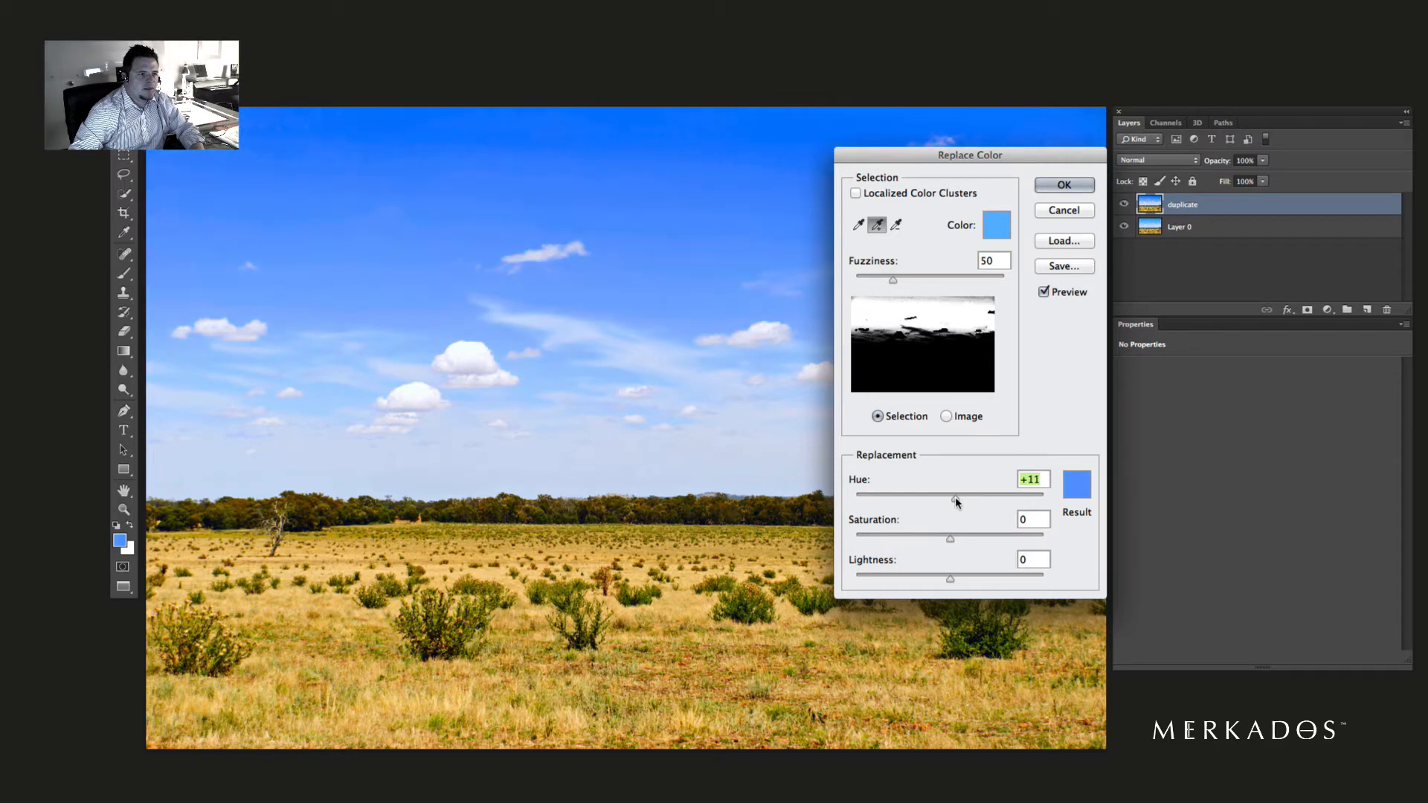
pyautogui.moveTo(953, 541); pyautogui.dragTo(959, 541)
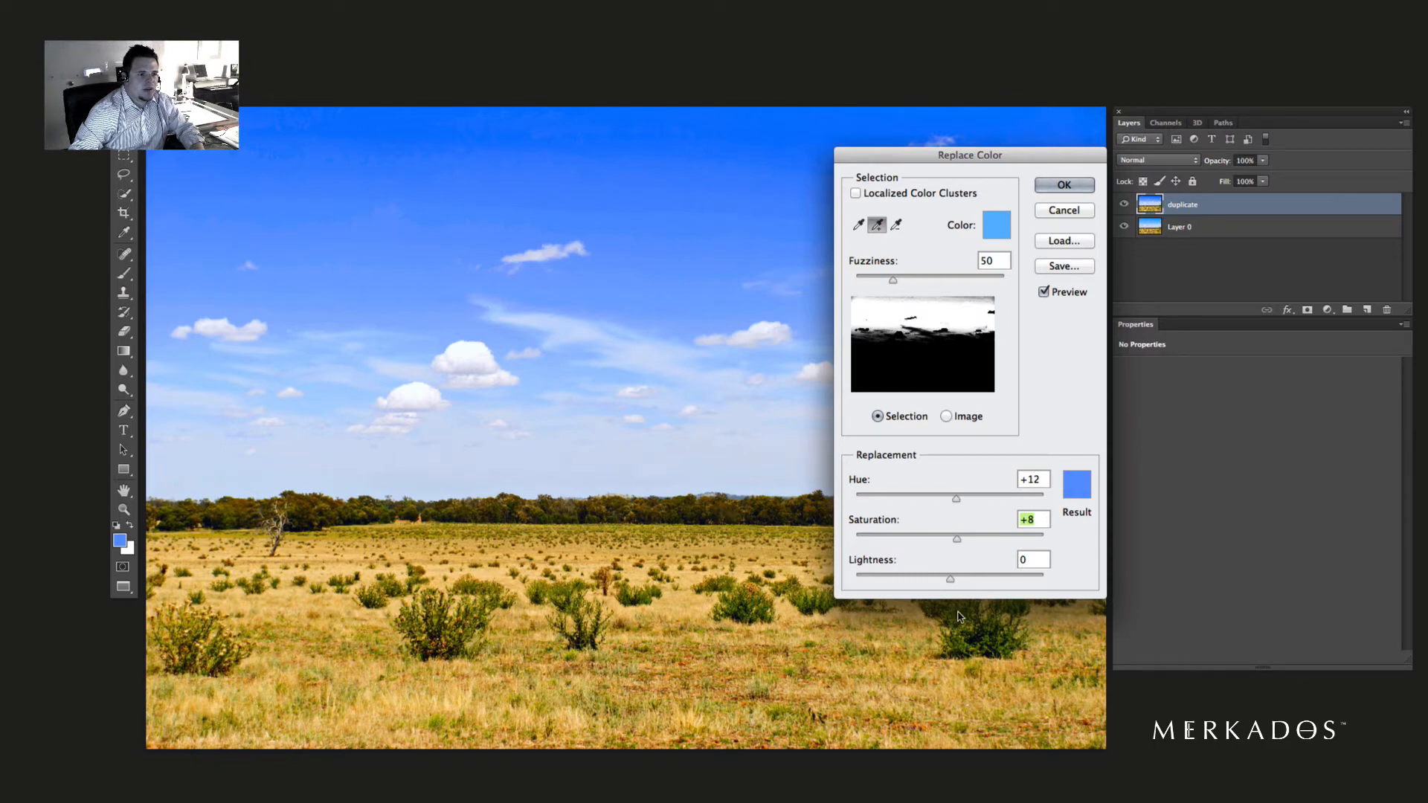
pyautogui.moveTo(951, 578); pyautogui.dragTo(935, 582)
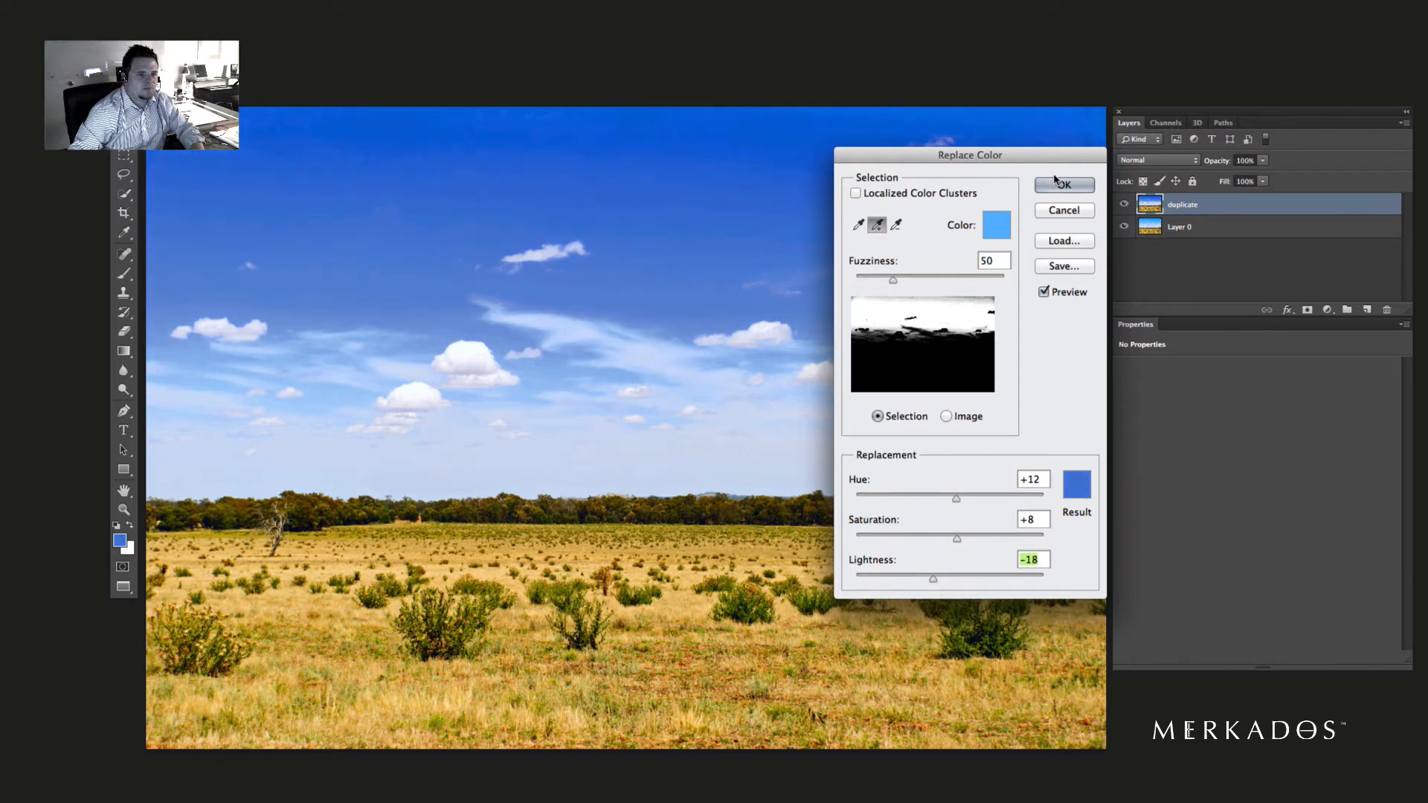
pyautogui.press('Return')
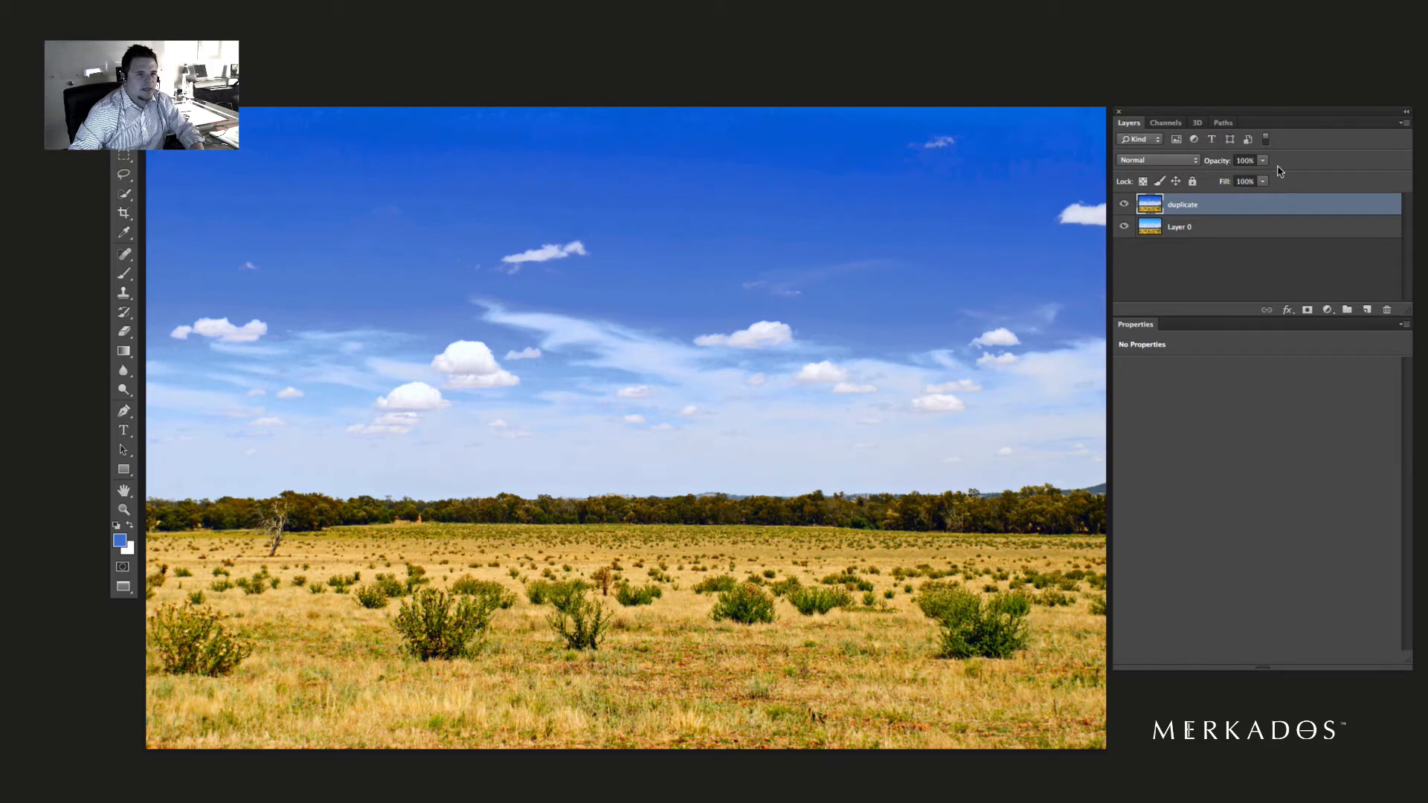
pyautogui.moveTo(1214, 162); pyautogui.dragTo(1211, 163)
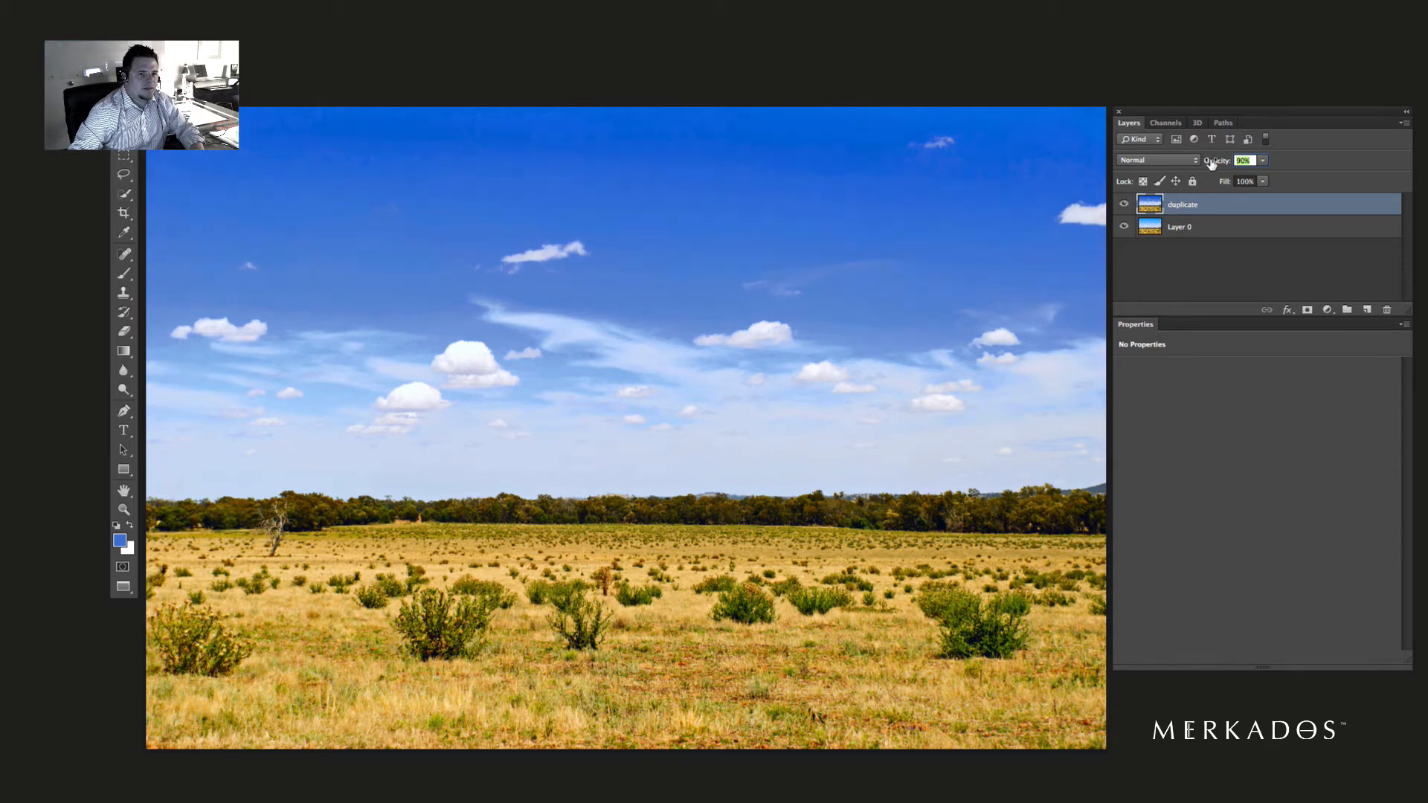
pyautogui.press('Return')
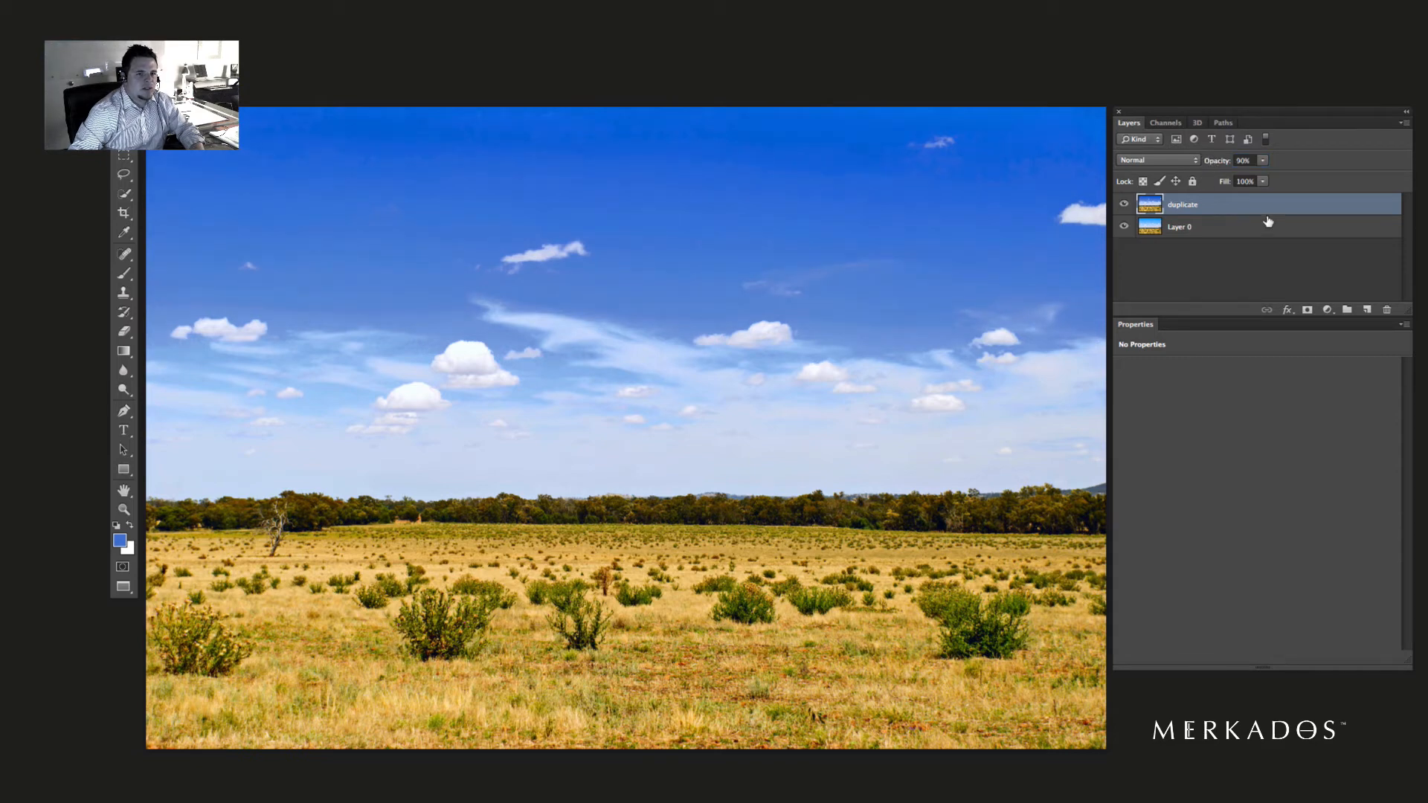
# - Add a Photo Filter adjustment layer using Warming Filter (85) at 64% density
pyautogui.click(1327, 310)
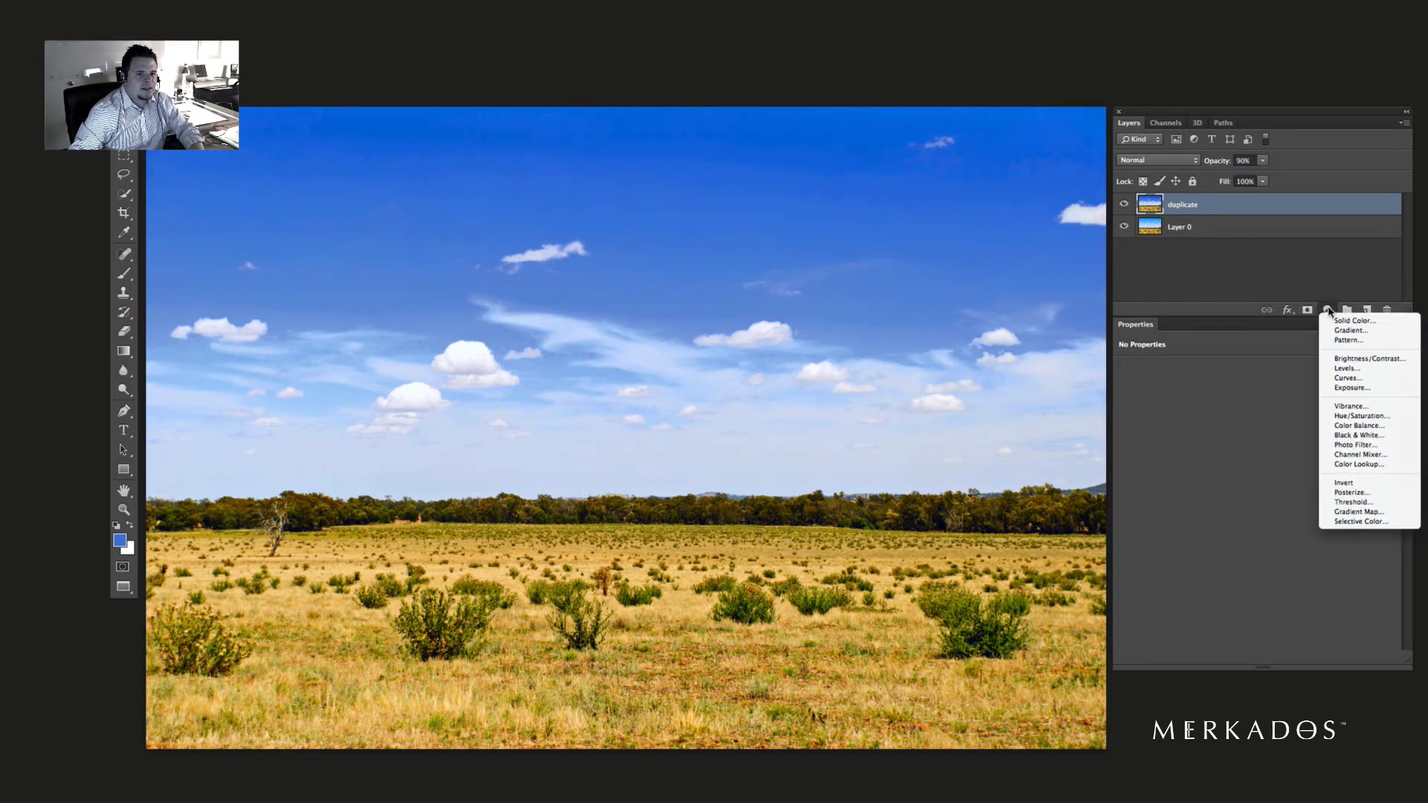
pyautogui.click(1352, 447)
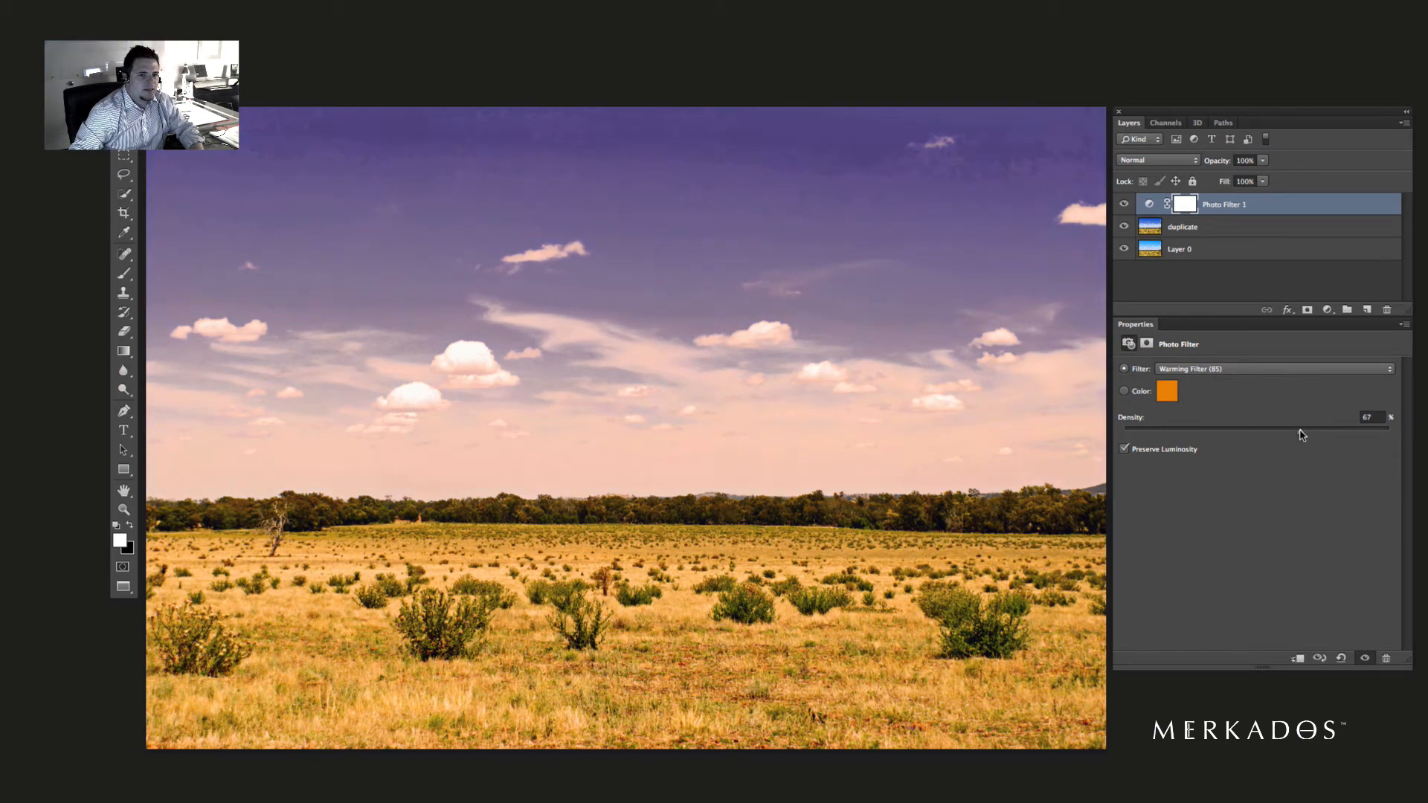
pyautogui.click(1125, 450)
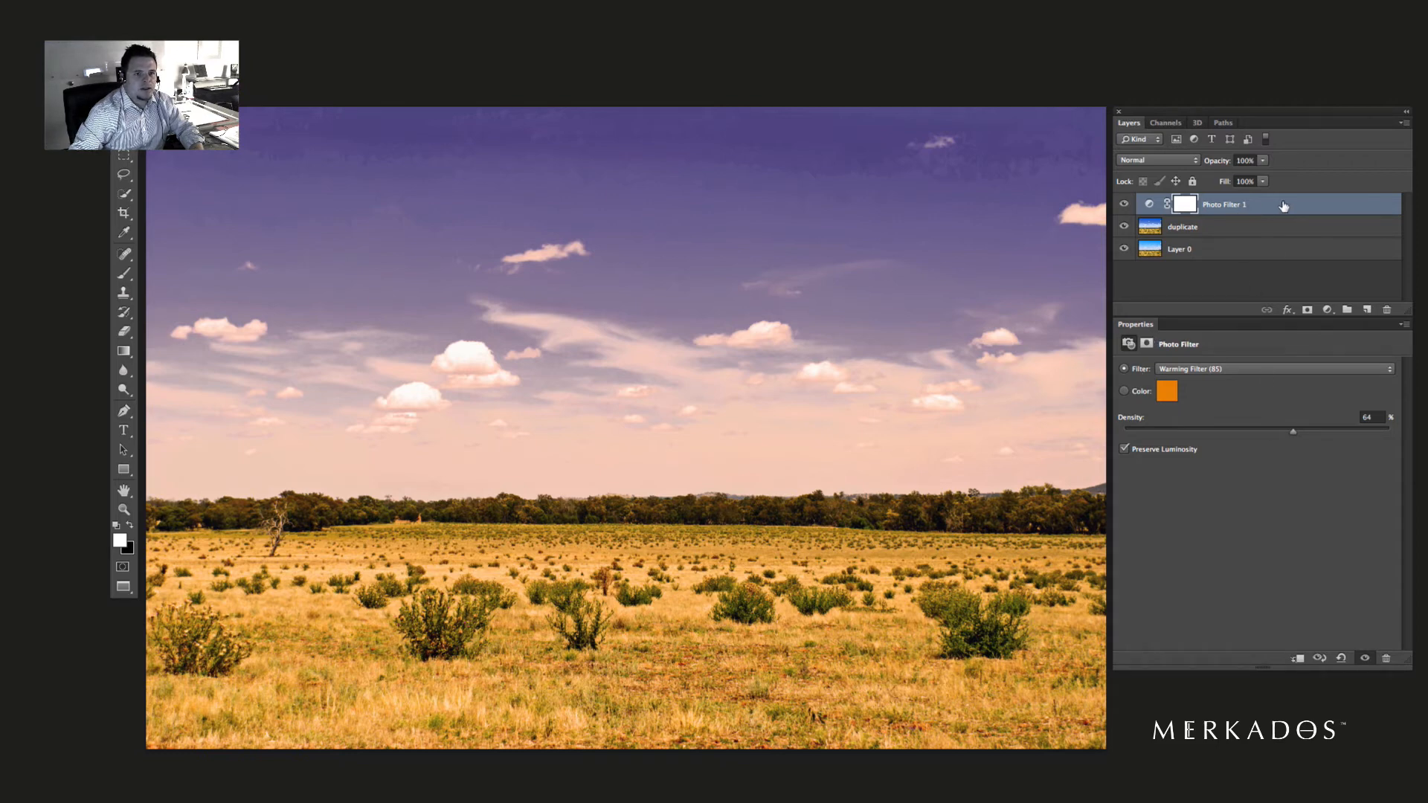
# - Delete the Photo Filter adjustment layer together with its layer mask
pyautogui.click(1386, 309)
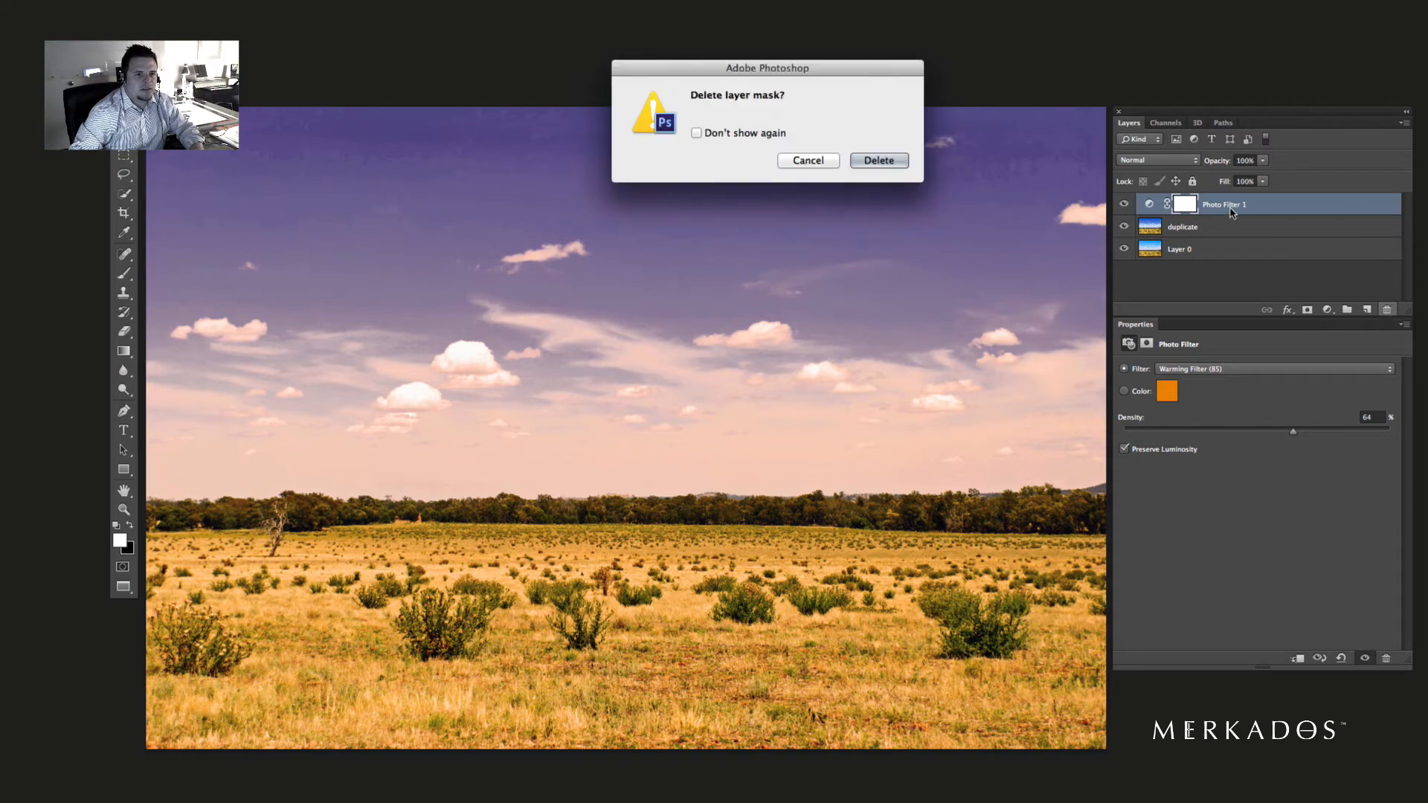
pyautogui.click(902, 160)
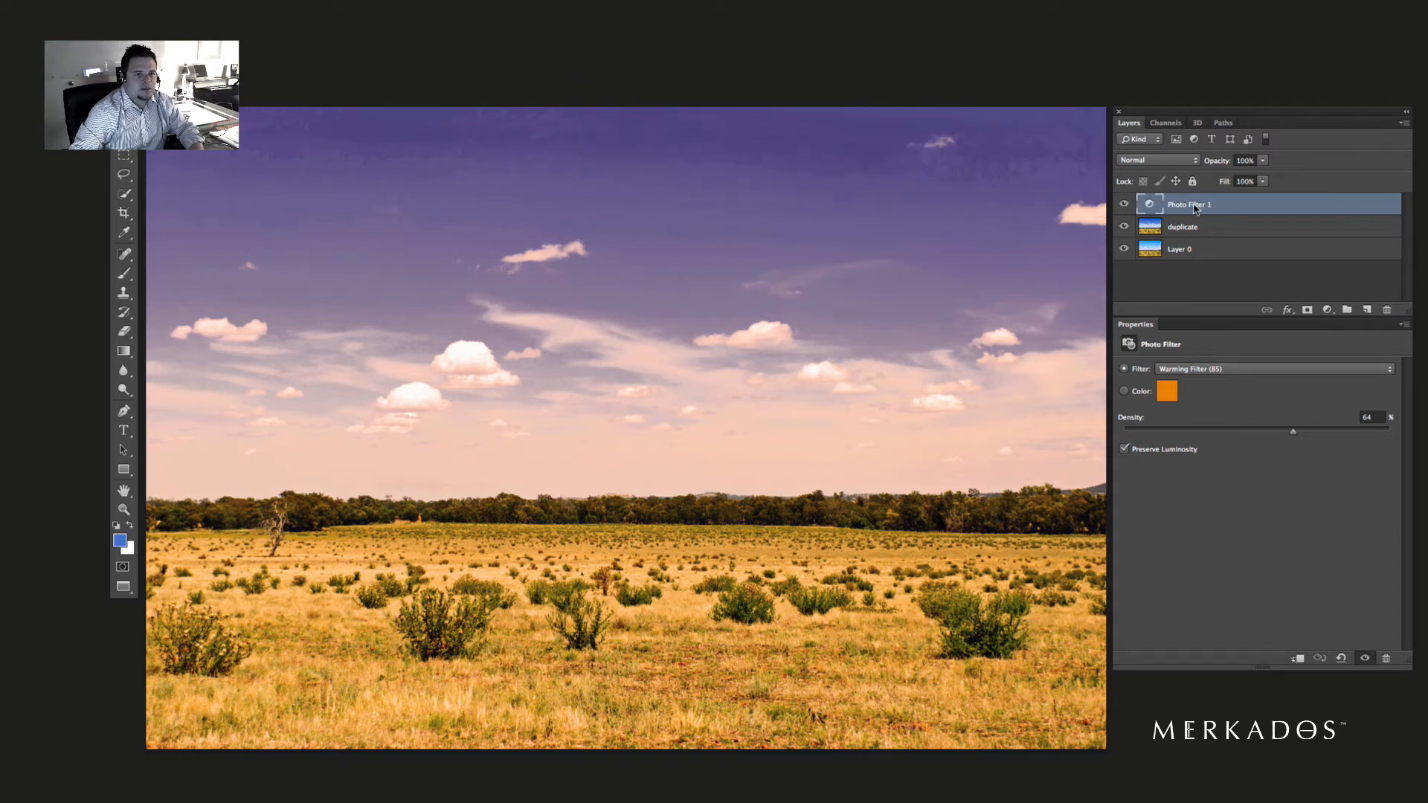
pyautogui.click(1387, 311)
pyautogui.click(879, 161)
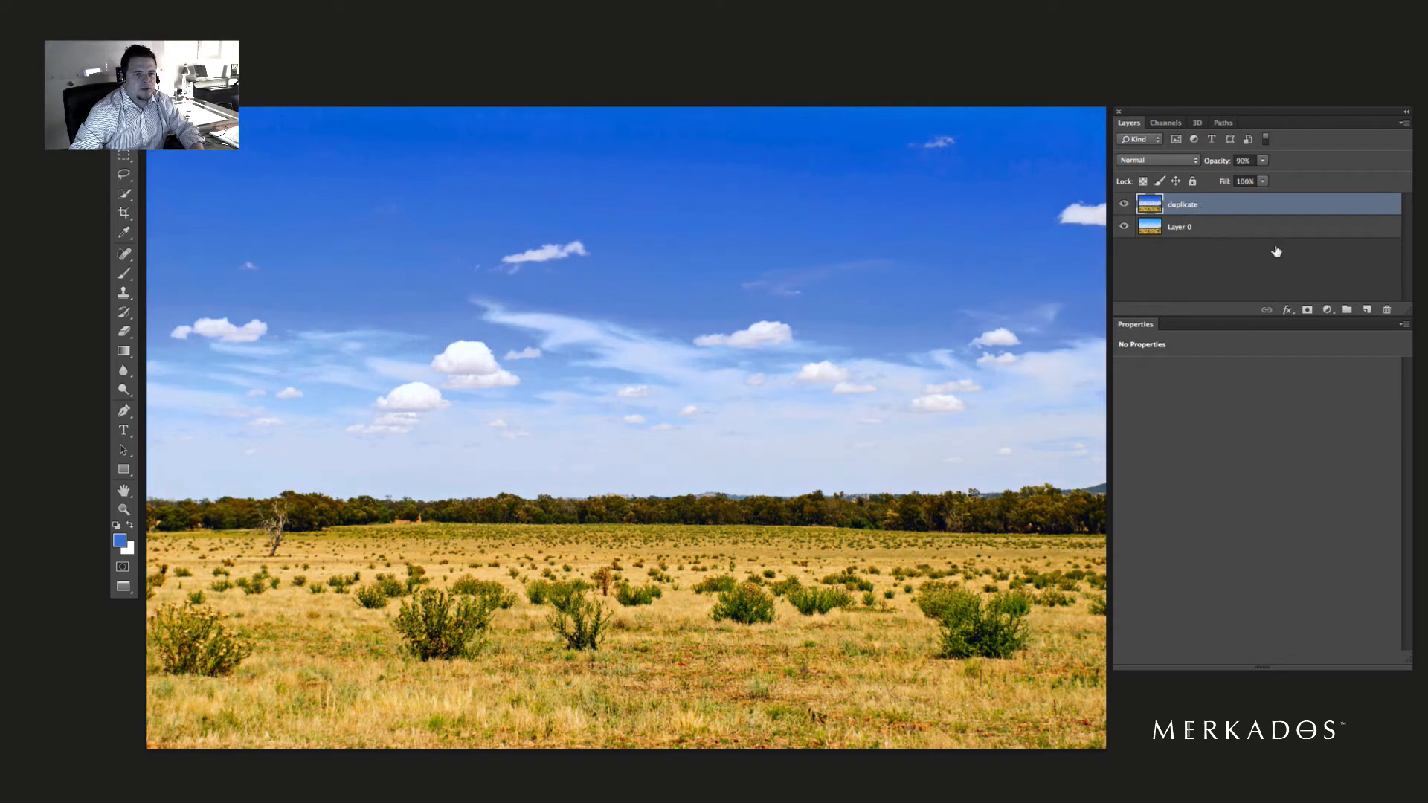
# - Add a Gradient Fill layer above the duplicate layer using the yellow-to-red B1 preset
pyautogui.click(1328, 309)
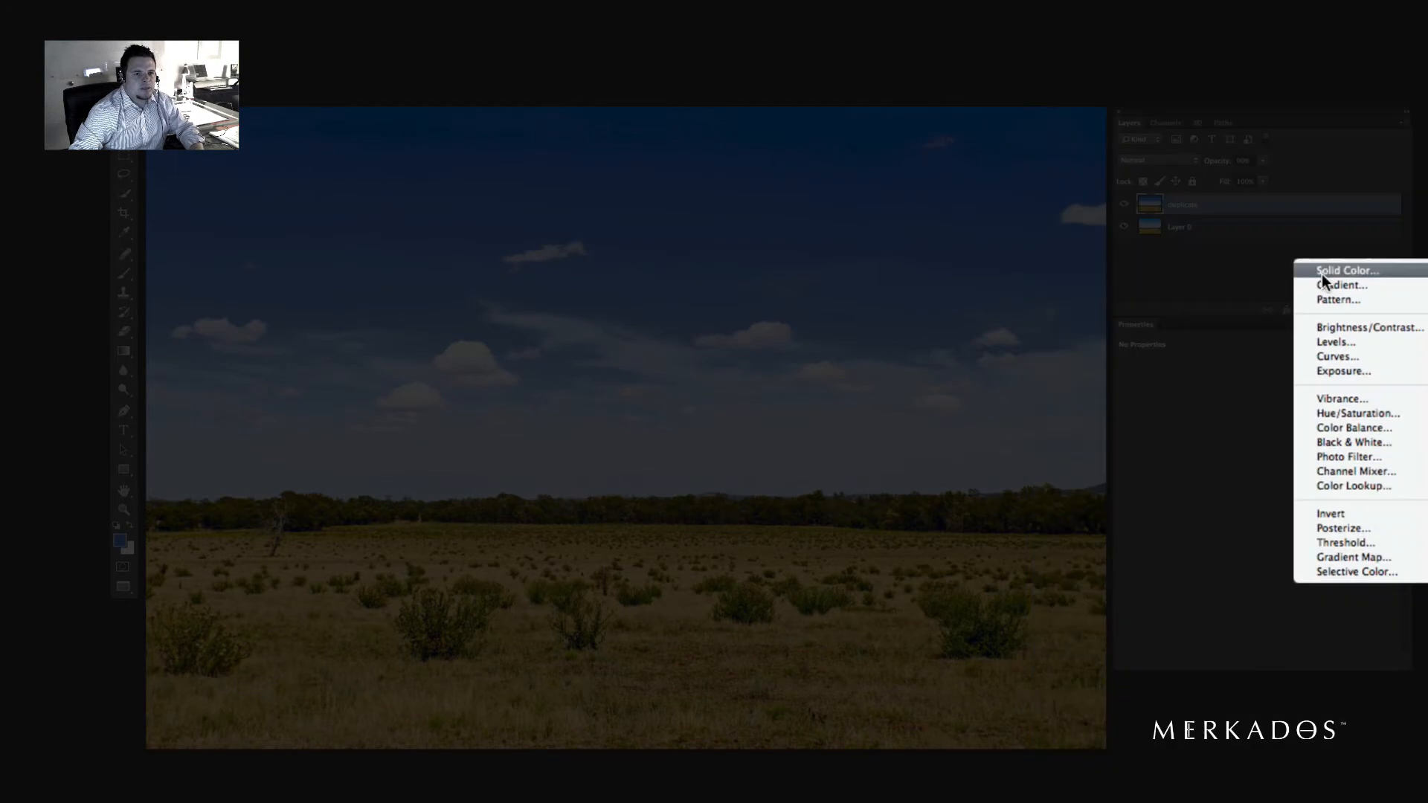
pyautogui.click(1329, 287)
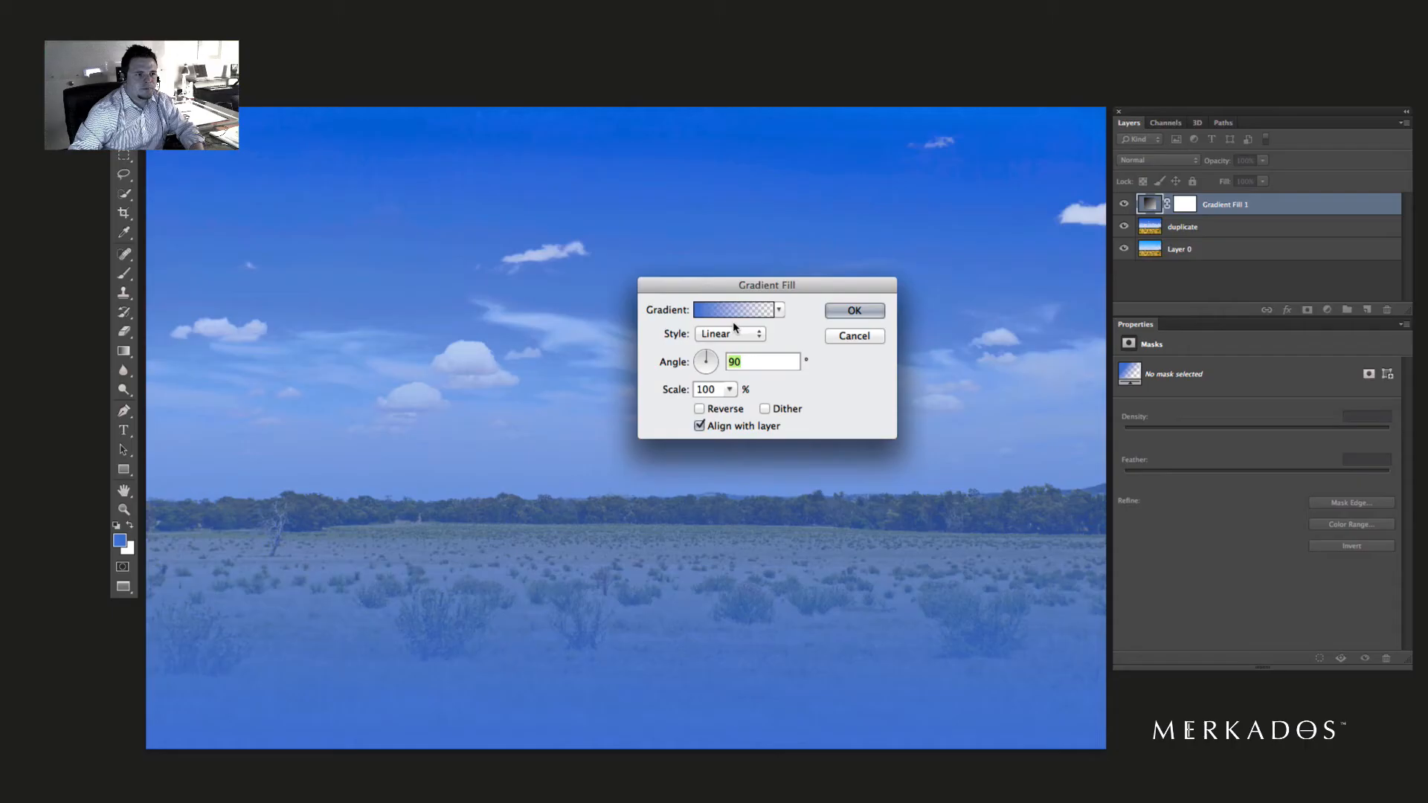
pyautogui.click(733, 316)
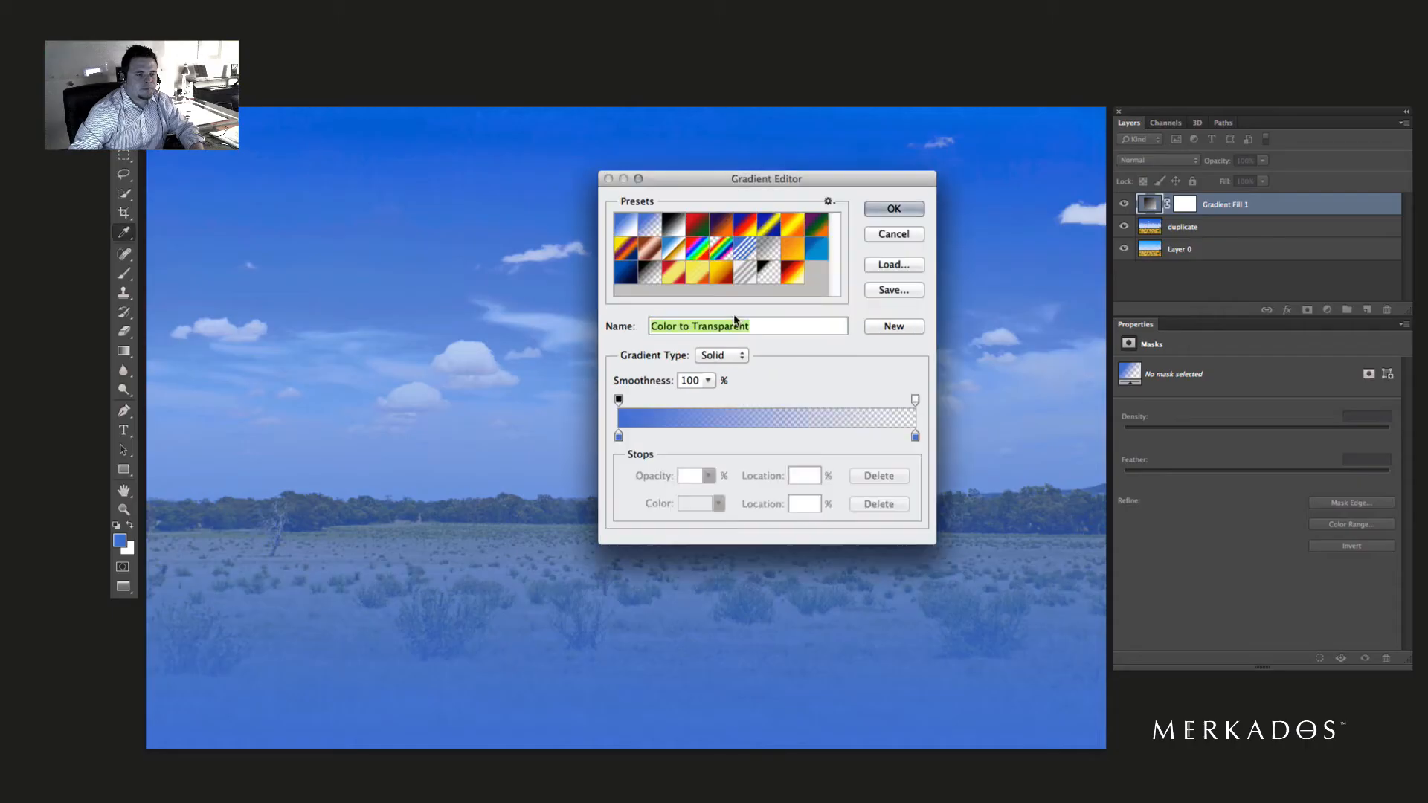
pyautogui.click(719, 273)
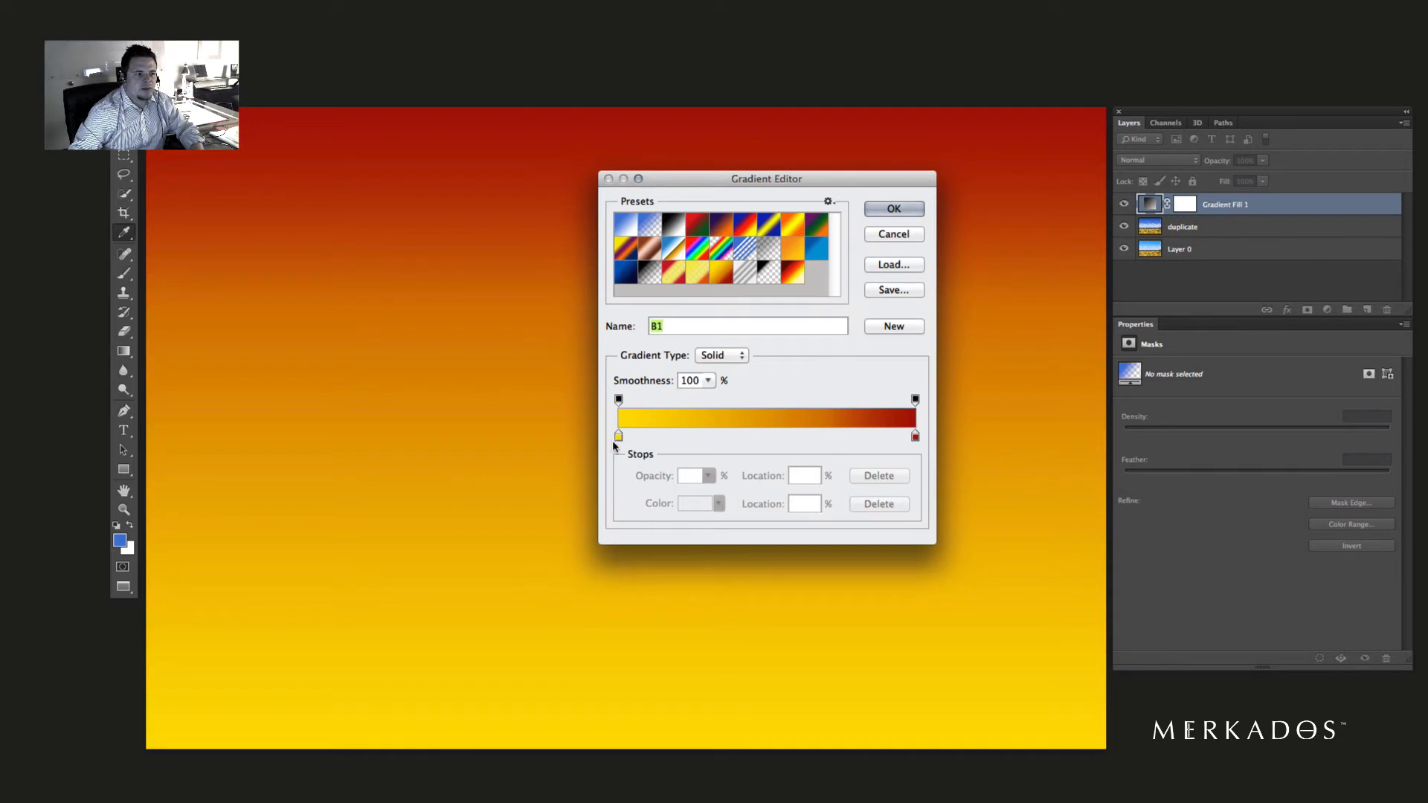
pyautogui.click(894, 209)
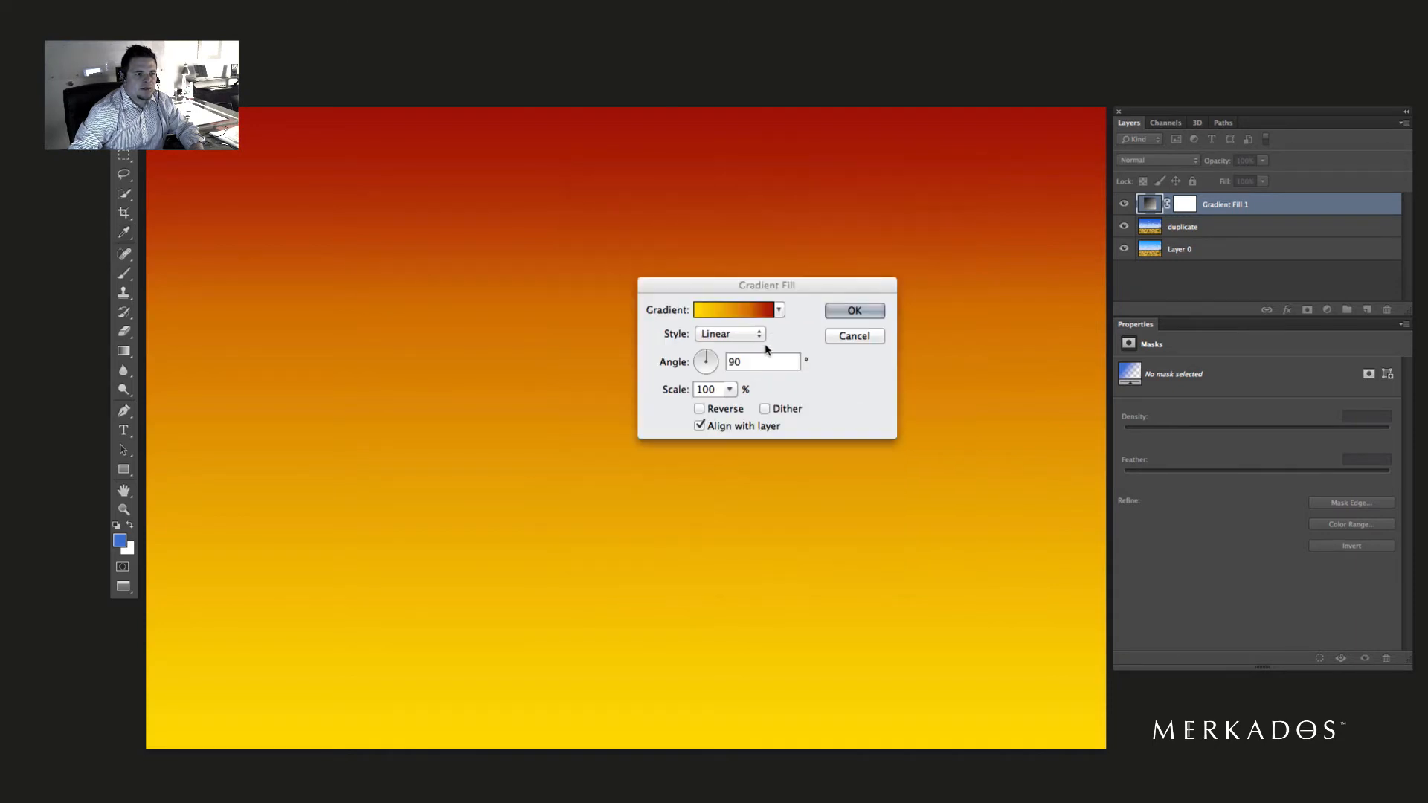
# - Set the yellow-to-red gradient fill to Radial style with a 180° angle and 145% scale, and apply it
pyautogui.click(721, 335)
pyautogui.click(721, 346)
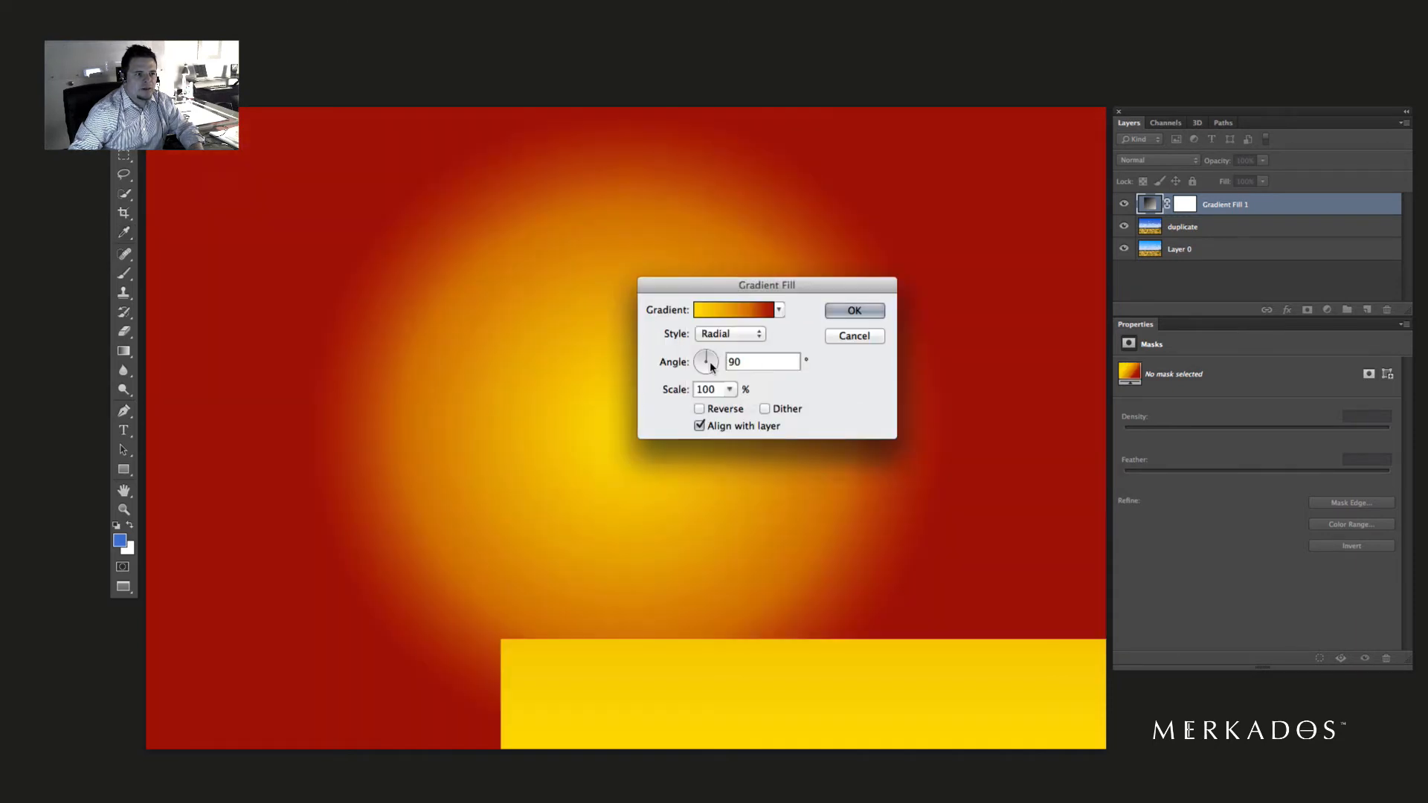
pyautogui.moveTo(710, 362); pyautogui.dragTo(687, 362)
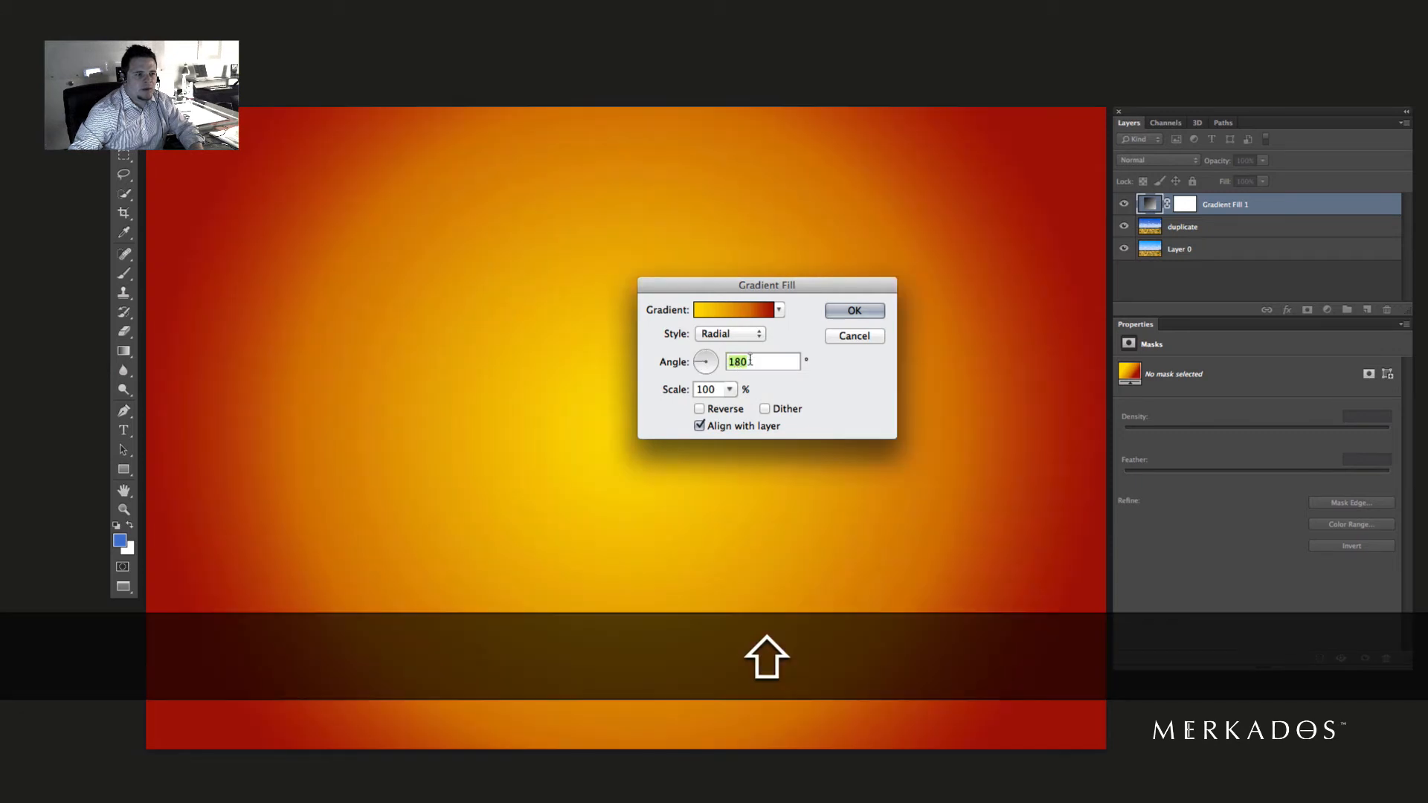
pyautogui.click(730, 388)
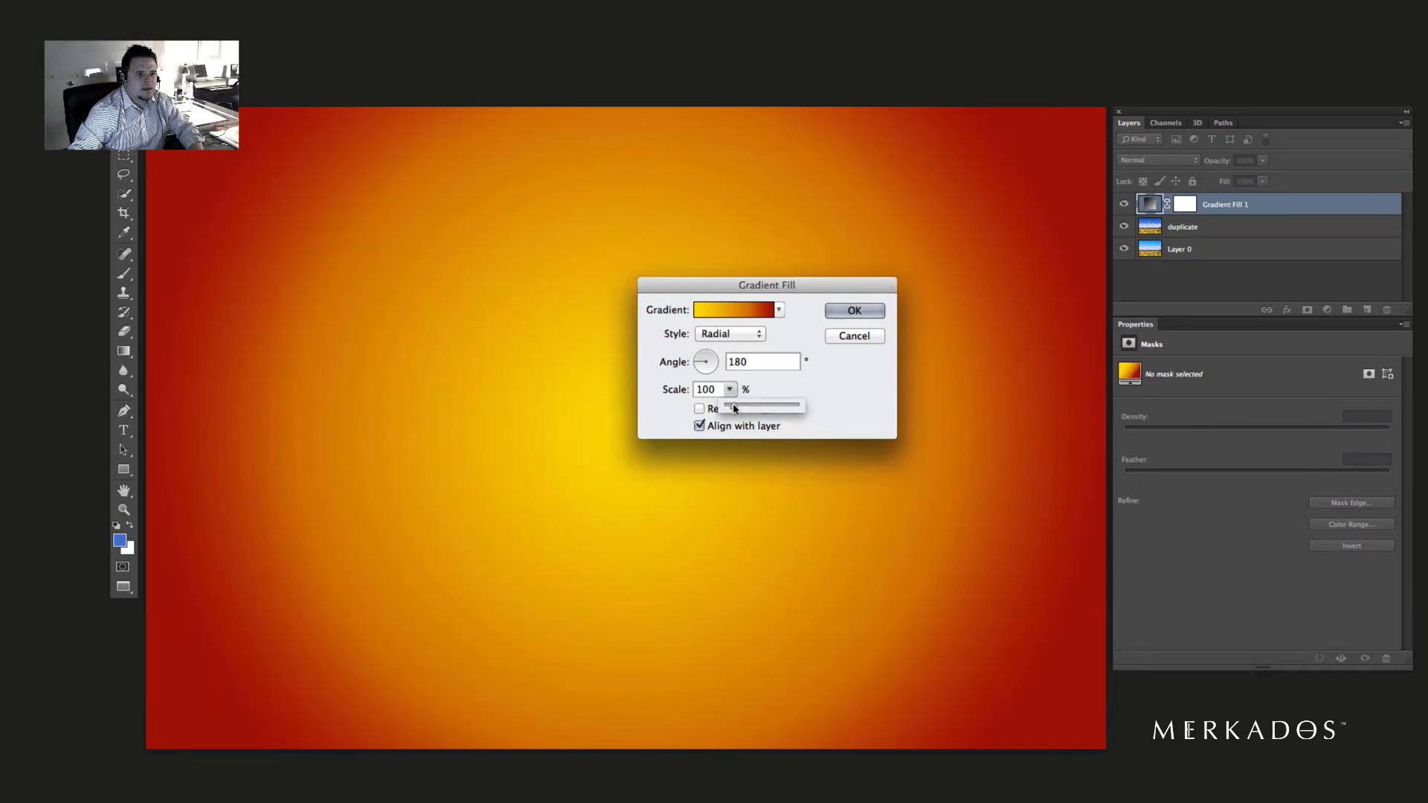
pyautogui.moveTo(734, 408); pyautogui.dragTo(736, 411)
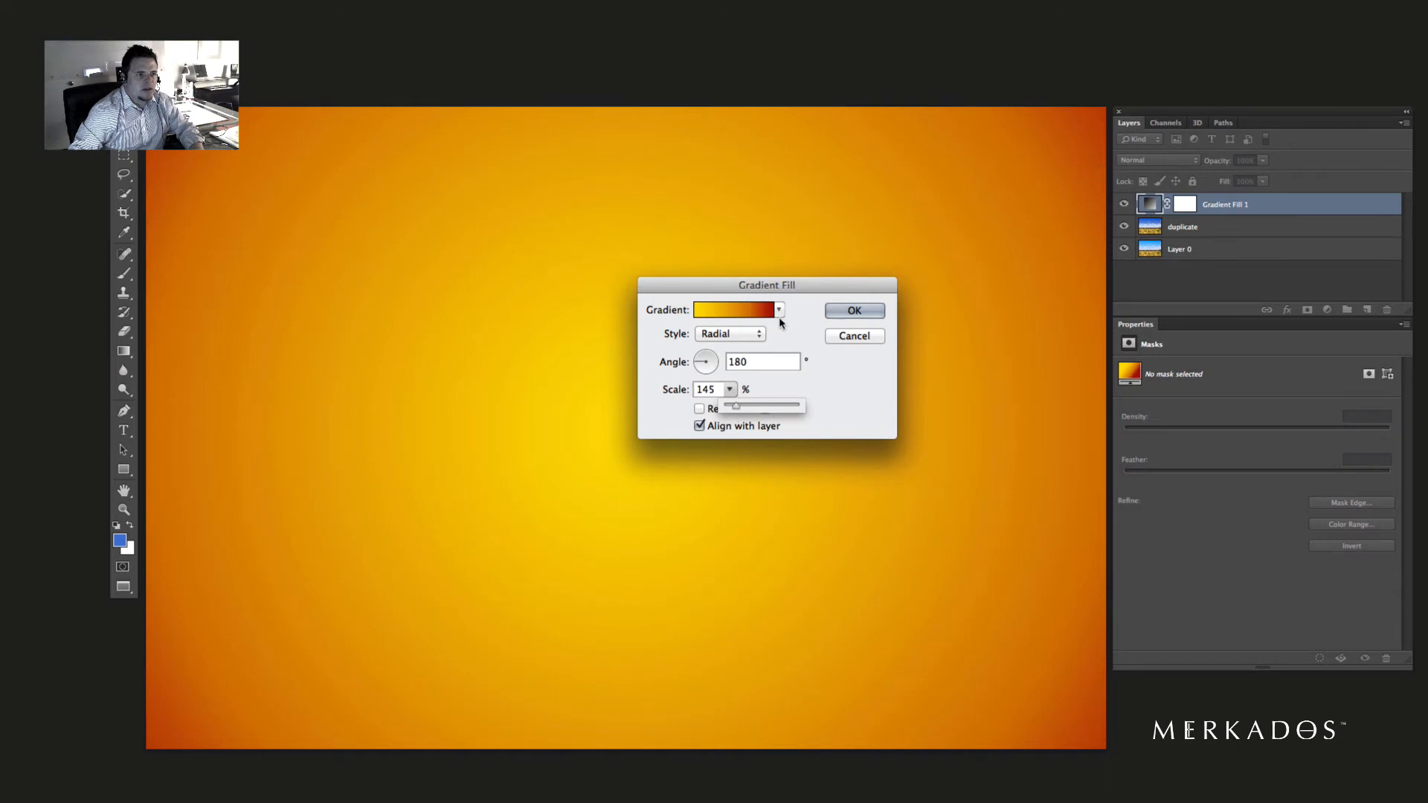
pyautogui.click(848, 315)
pyautogui.click(849, 307)
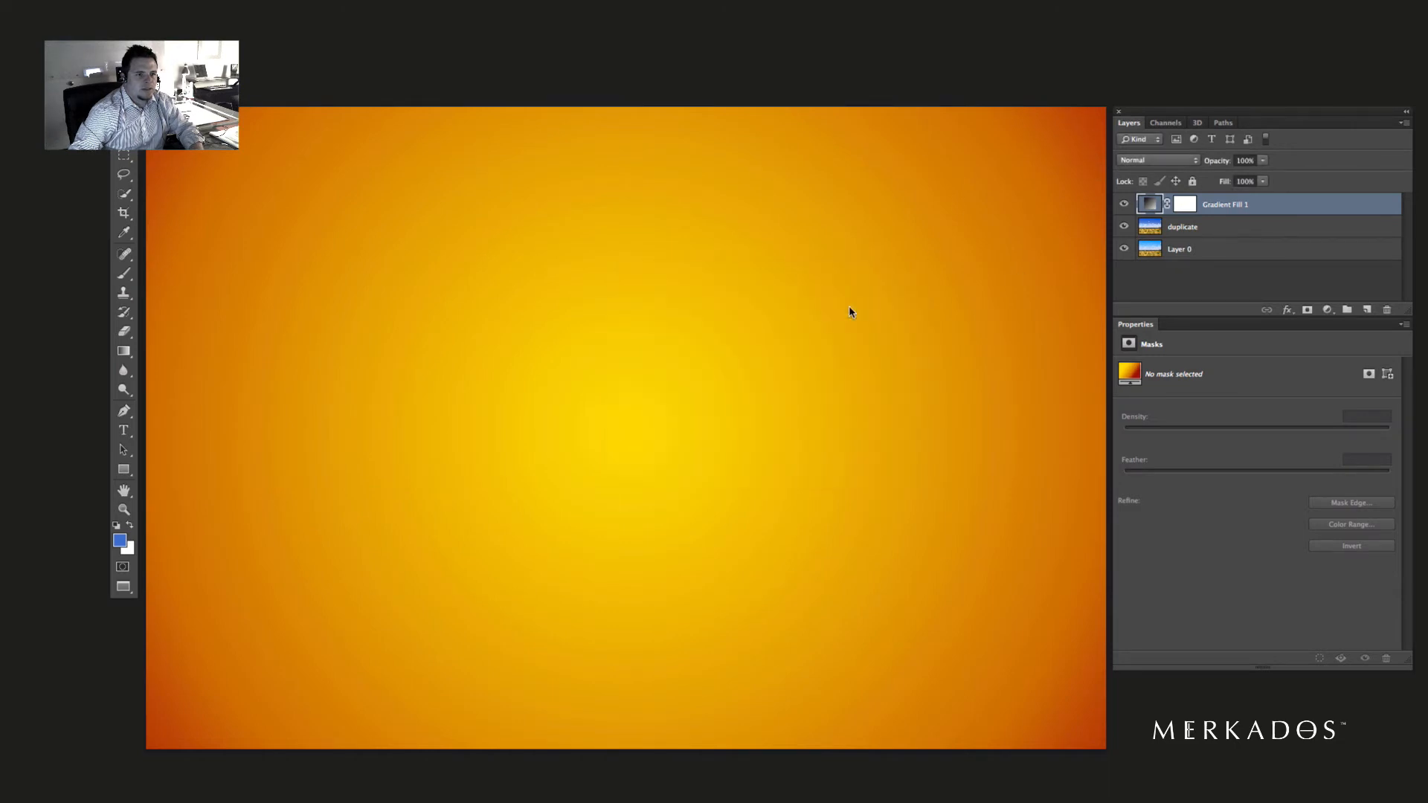
# - Try the Multiply, Overlay and Screen blend modes on the yellow-to-red gradient fill layer
pyautogui.click(1147, 159)
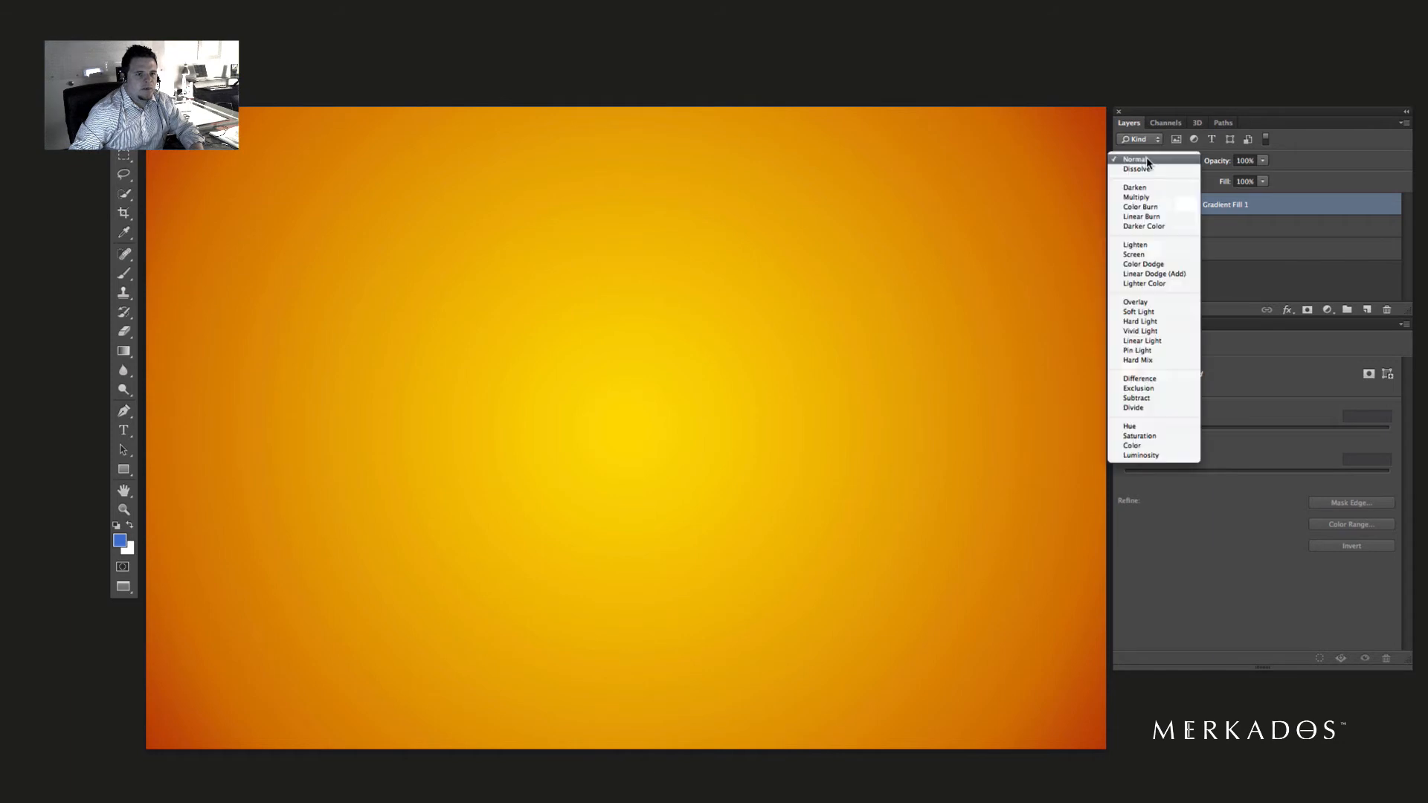
pyautogui.click(1142, 199)
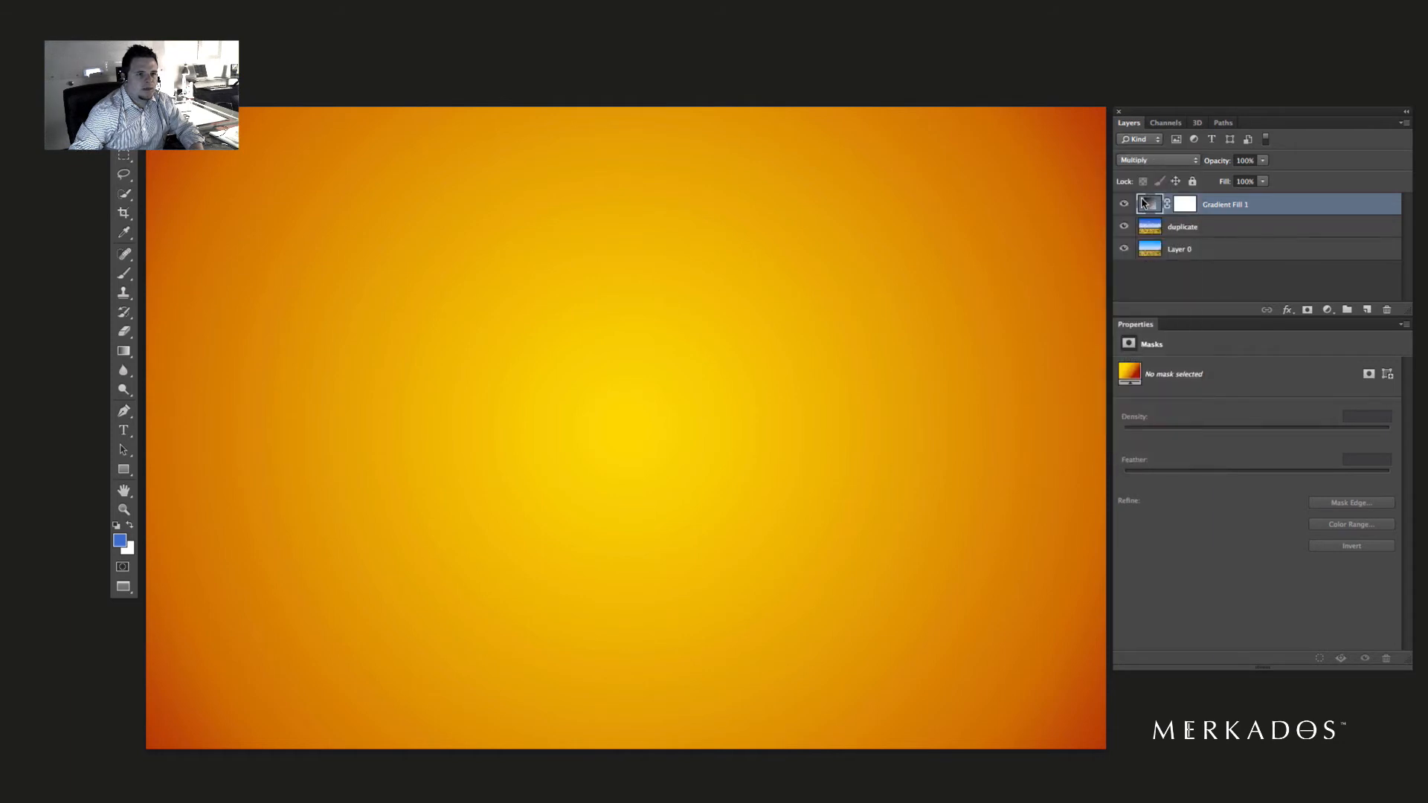
pyautogui.click(1137, 164)
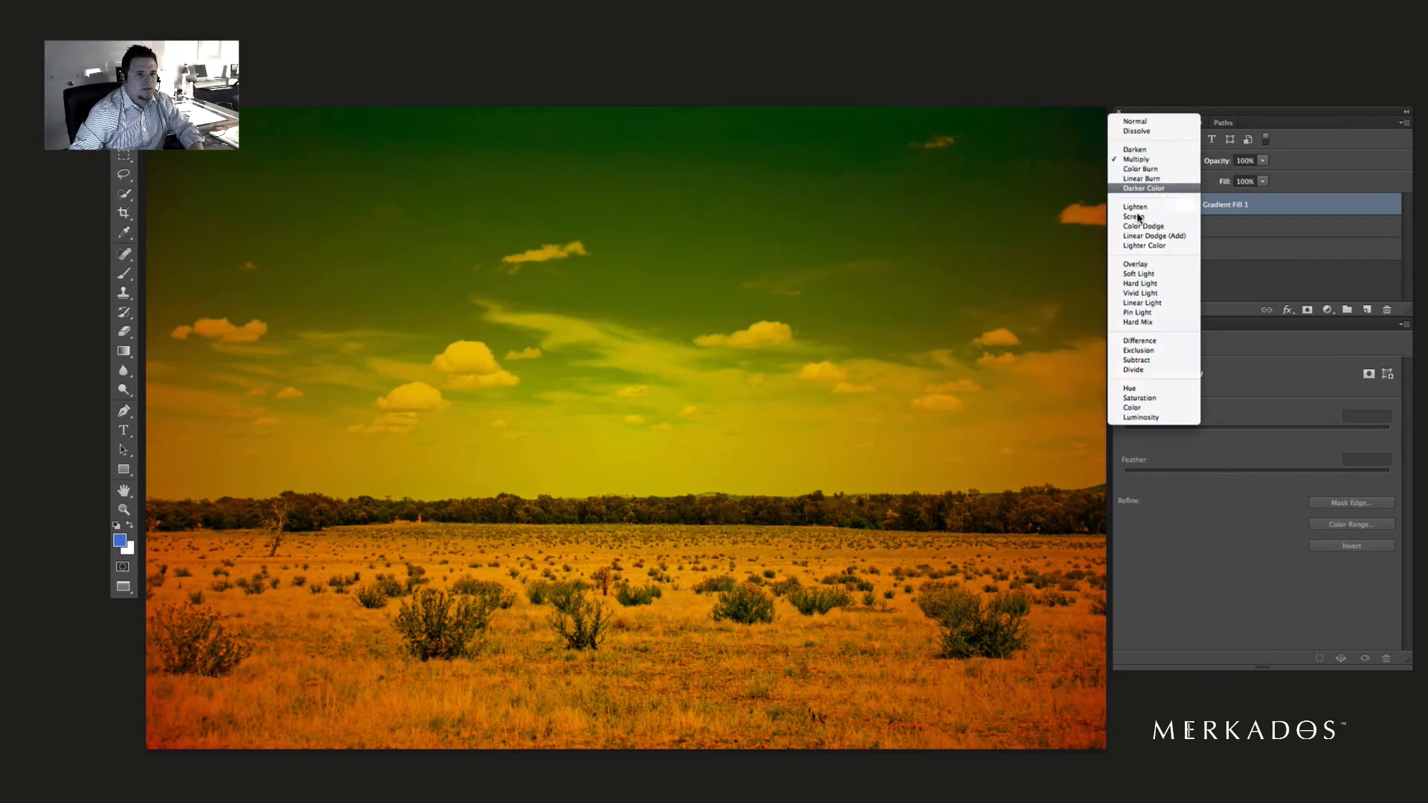
pyautogui.click(1136, 271)
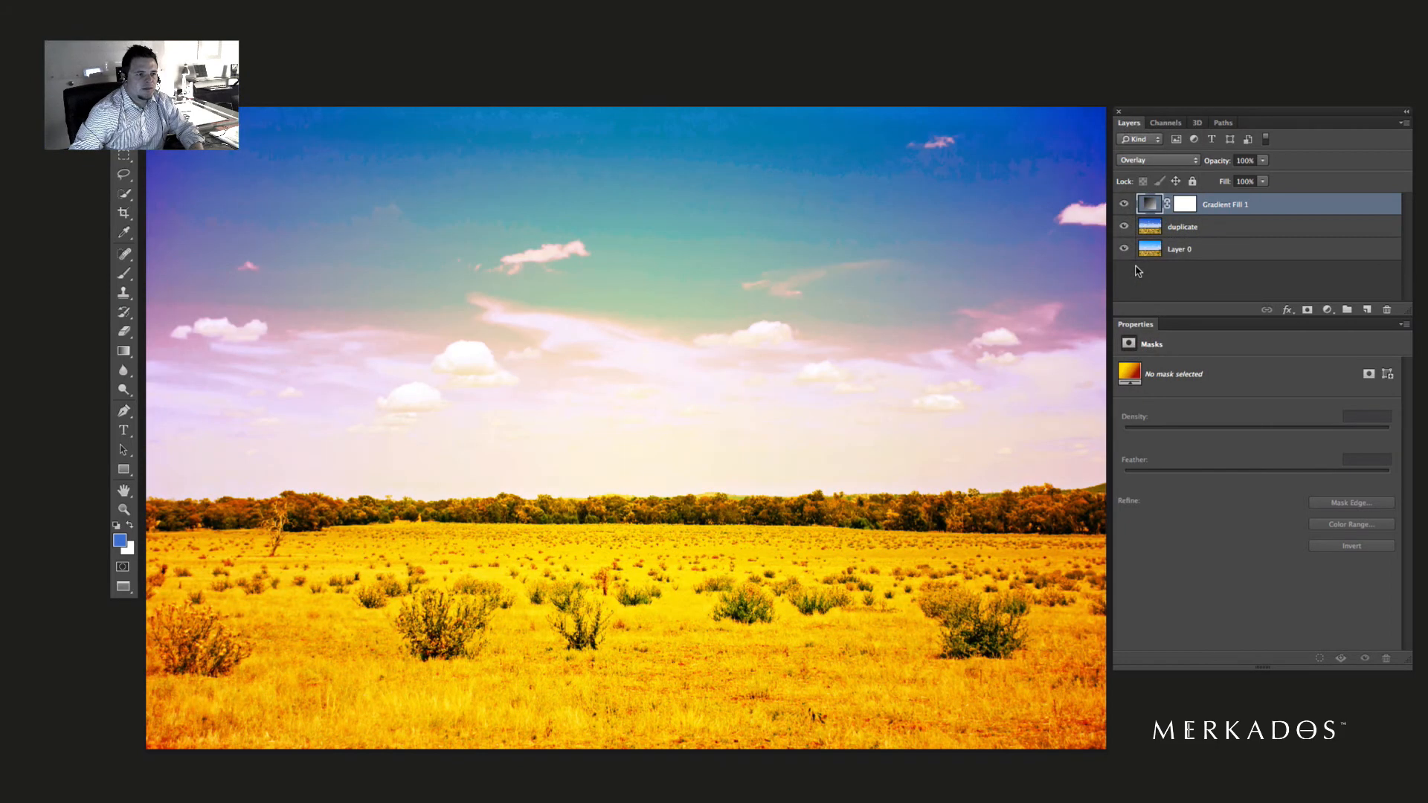
pyautogui.click(1144, 161)
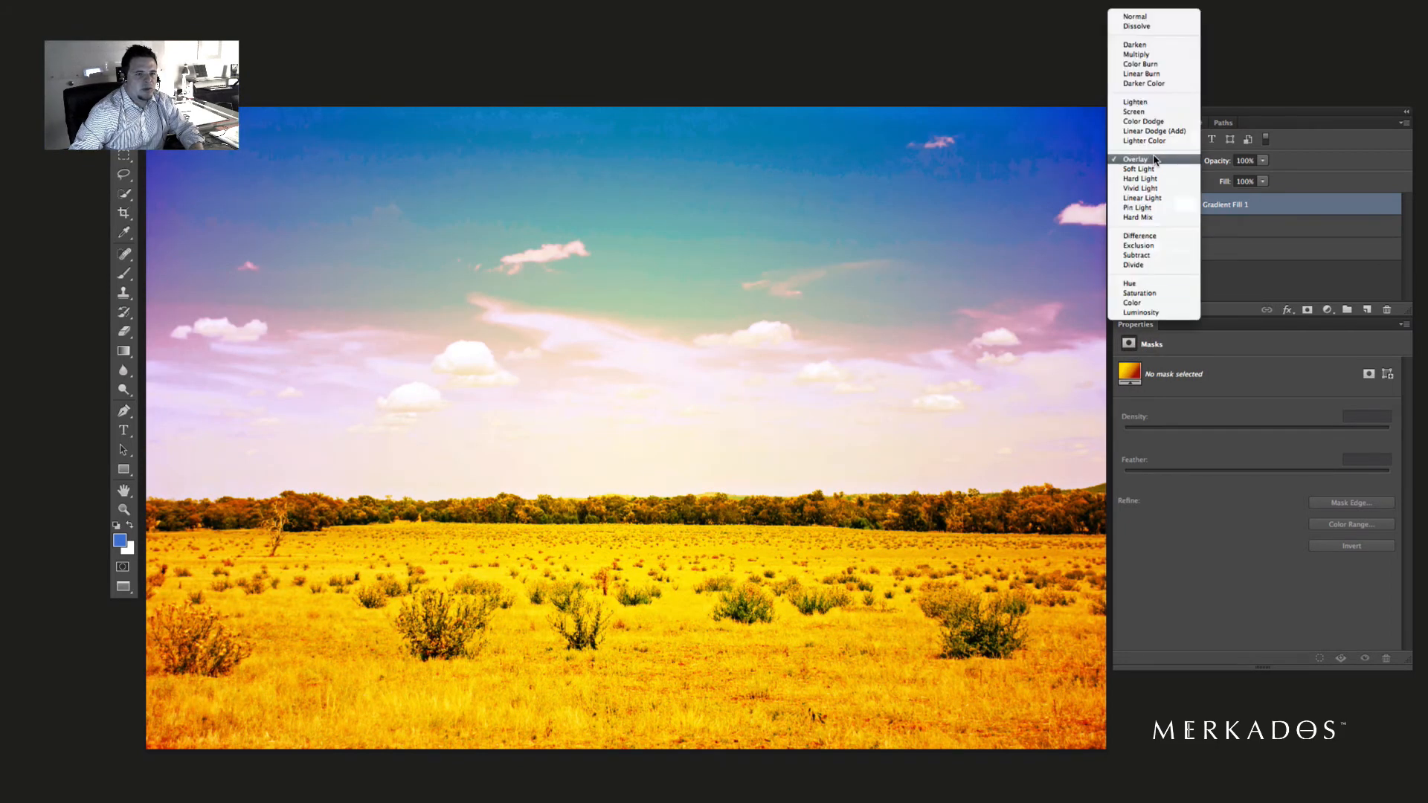
pyautogui.click(1155, 111)
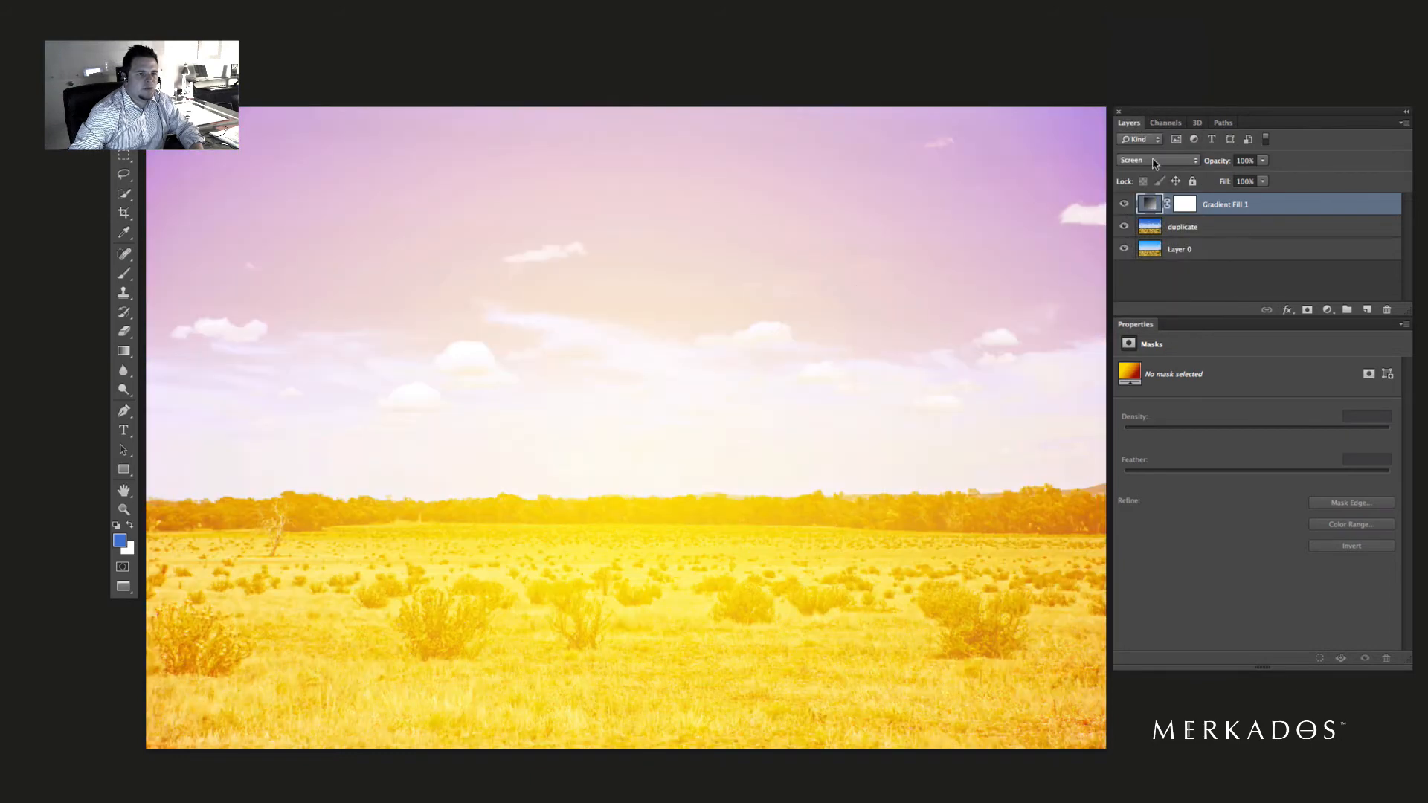
# - Set the yellow-to-red gradient fill layer to Multiply blend mode at 63% opacity
pyautogui.click(1155, 161)
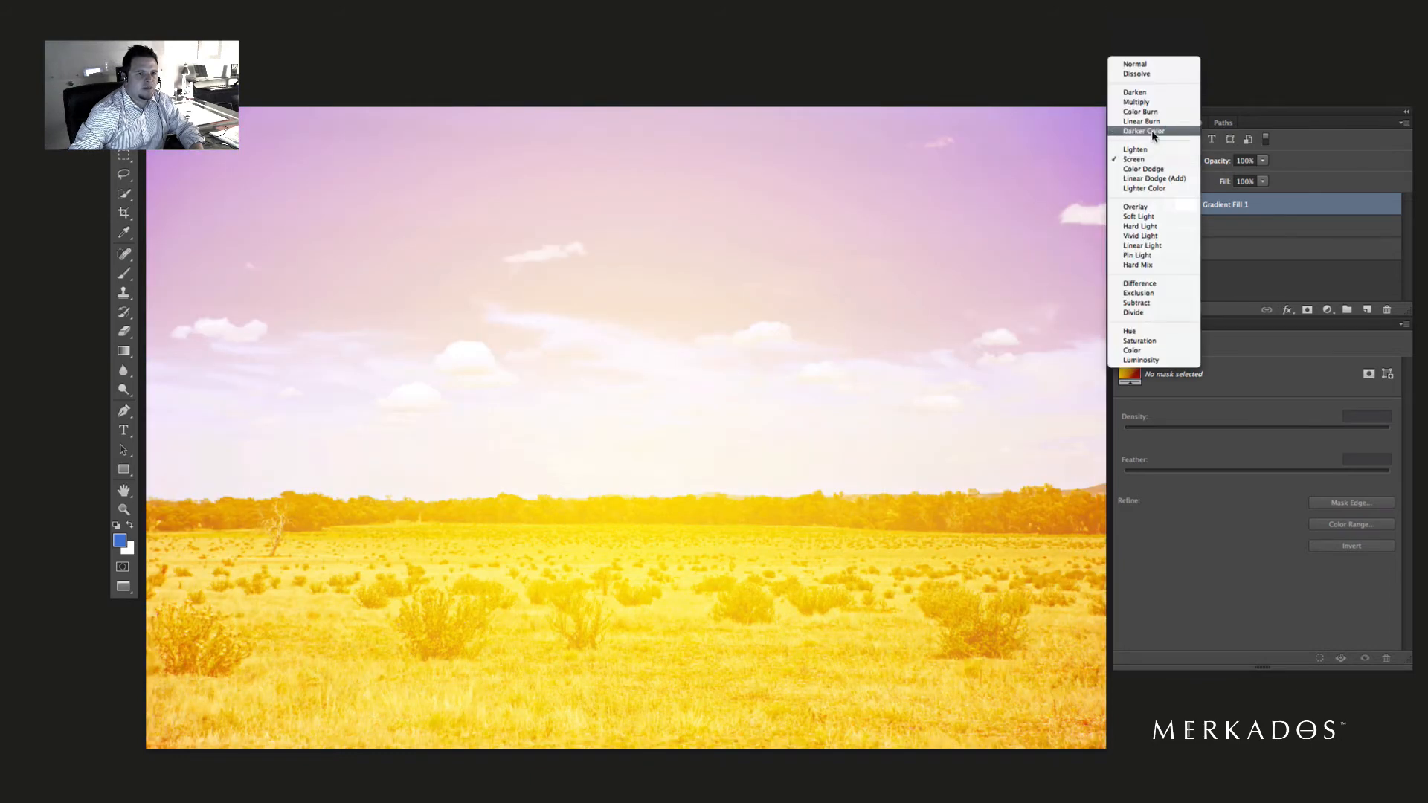
pyautogui.click(1146, 105)
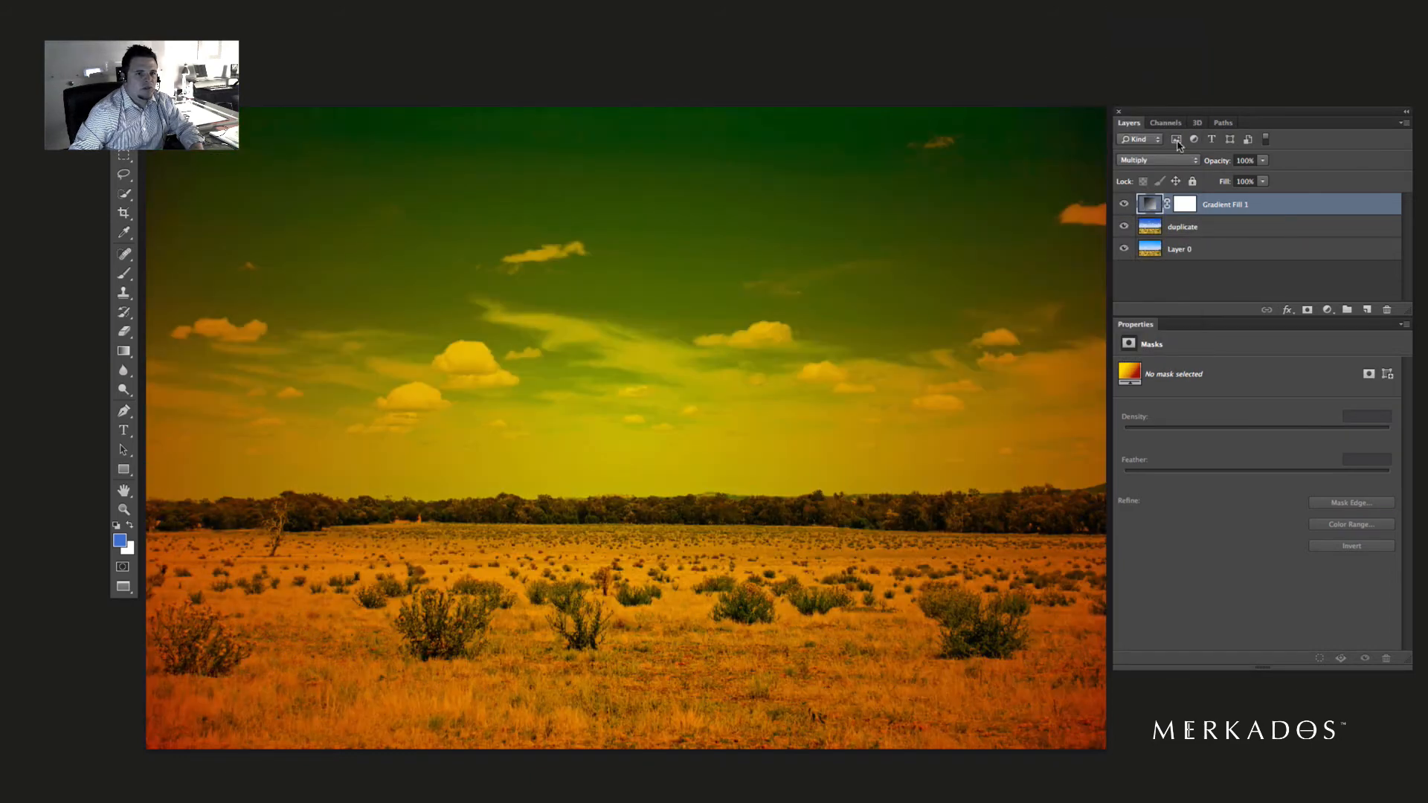
pyautogui.moveTo(1211, 165); pyautogui.dragTo(1191, 165)
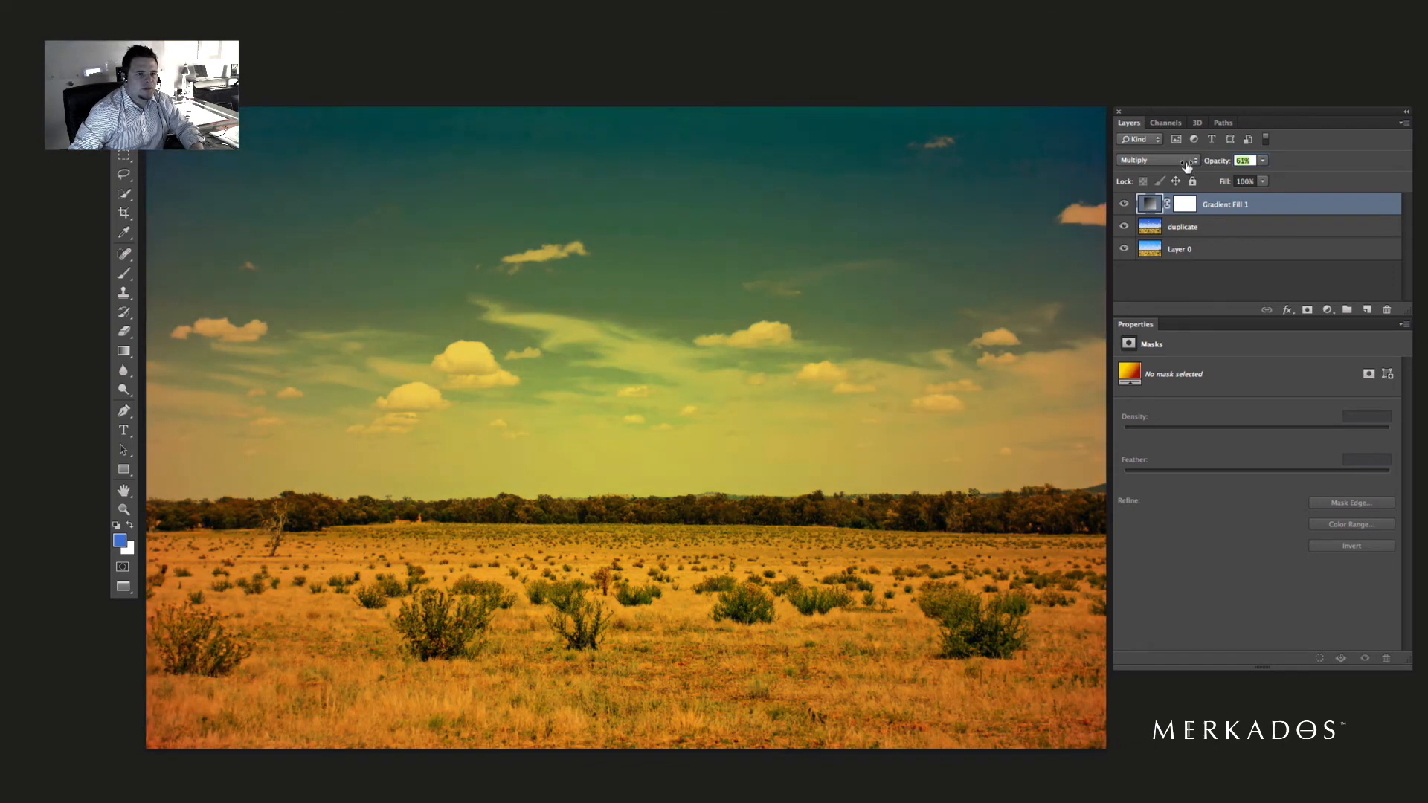
pyautogui.moveTo(1188, 165); pyautogui.dragTo(1178, 180)
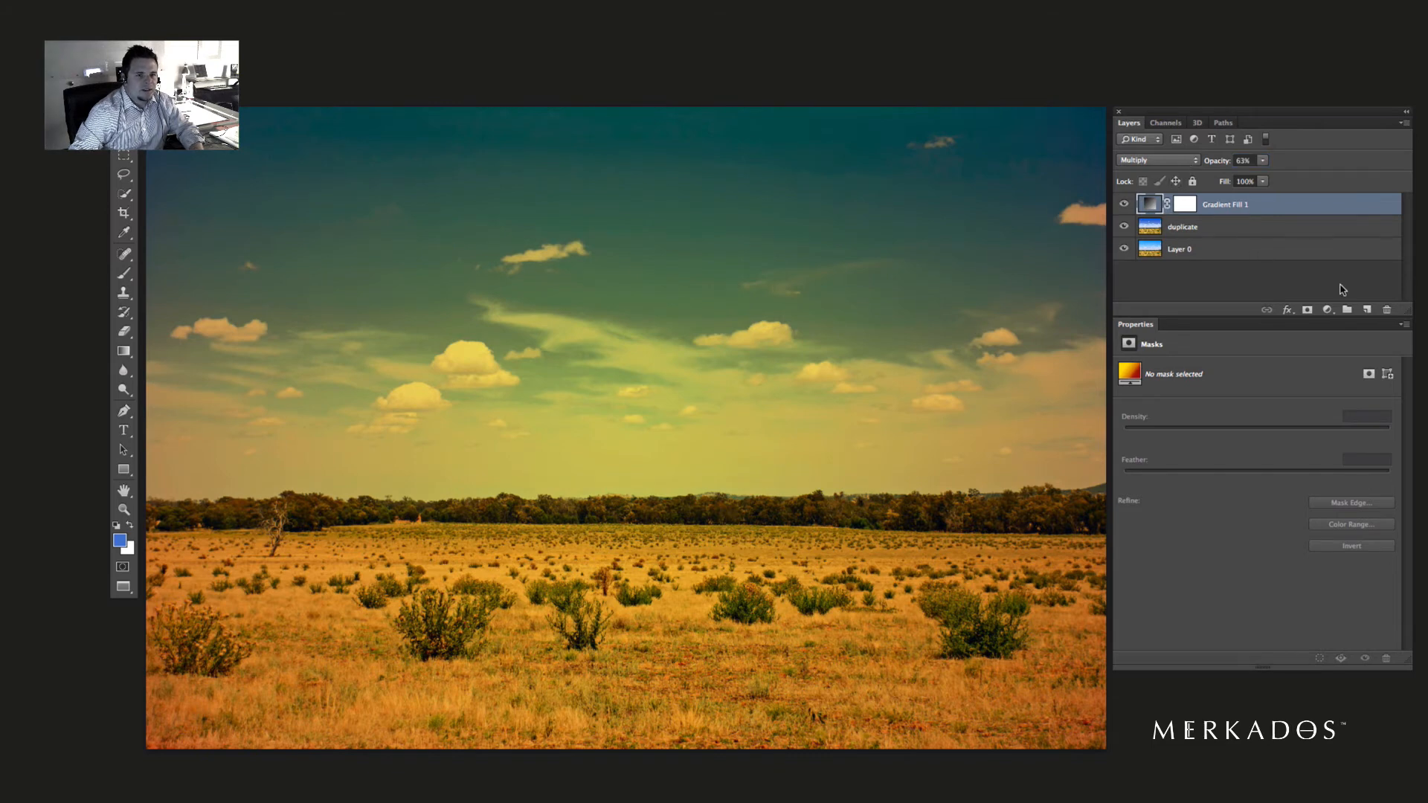
# - Add a second Gradient Fill layer on top using the black-to-transparent Vignette-Small preset
pyautogui.click(1328, 309)
pyautogui.click(1341, 332)
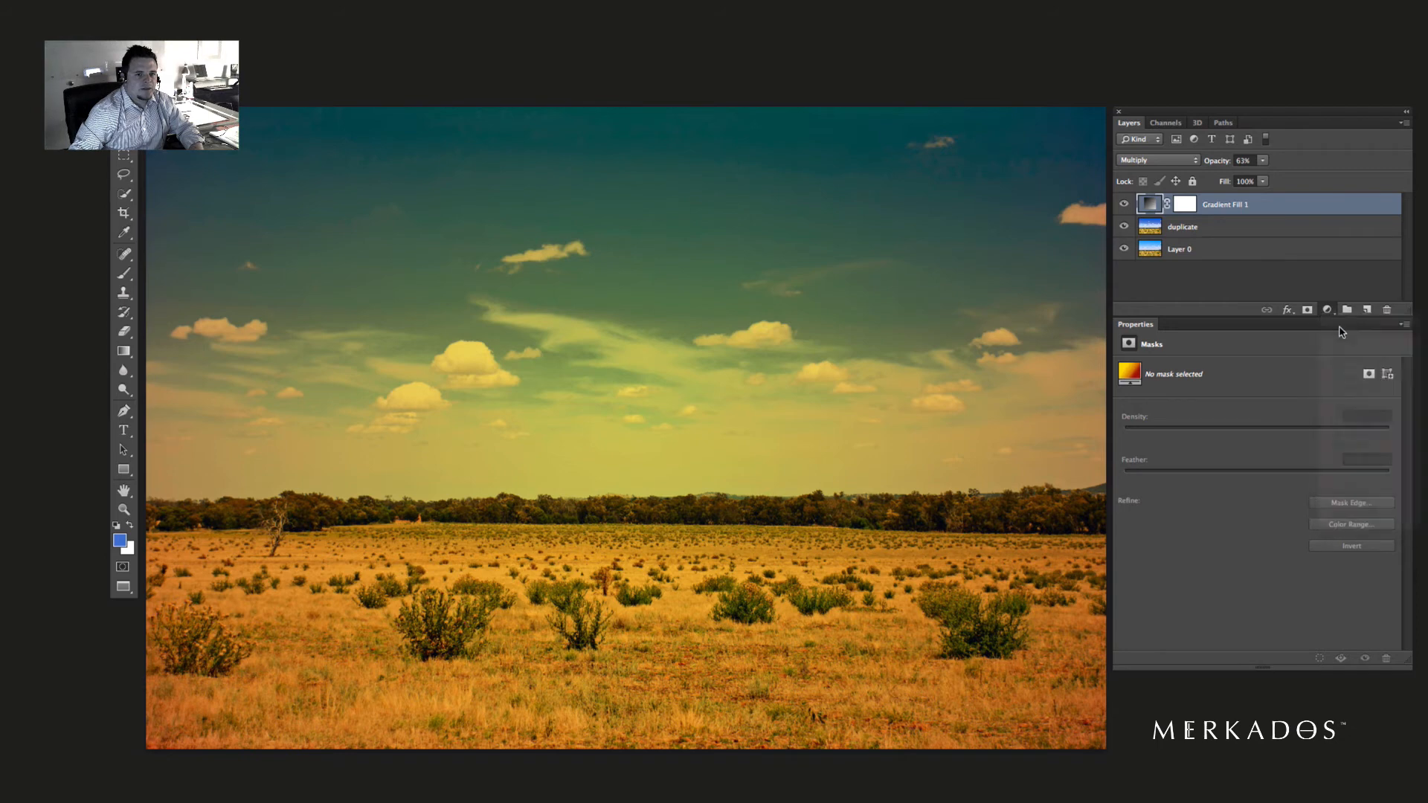
pyautogui.click(729, 311)
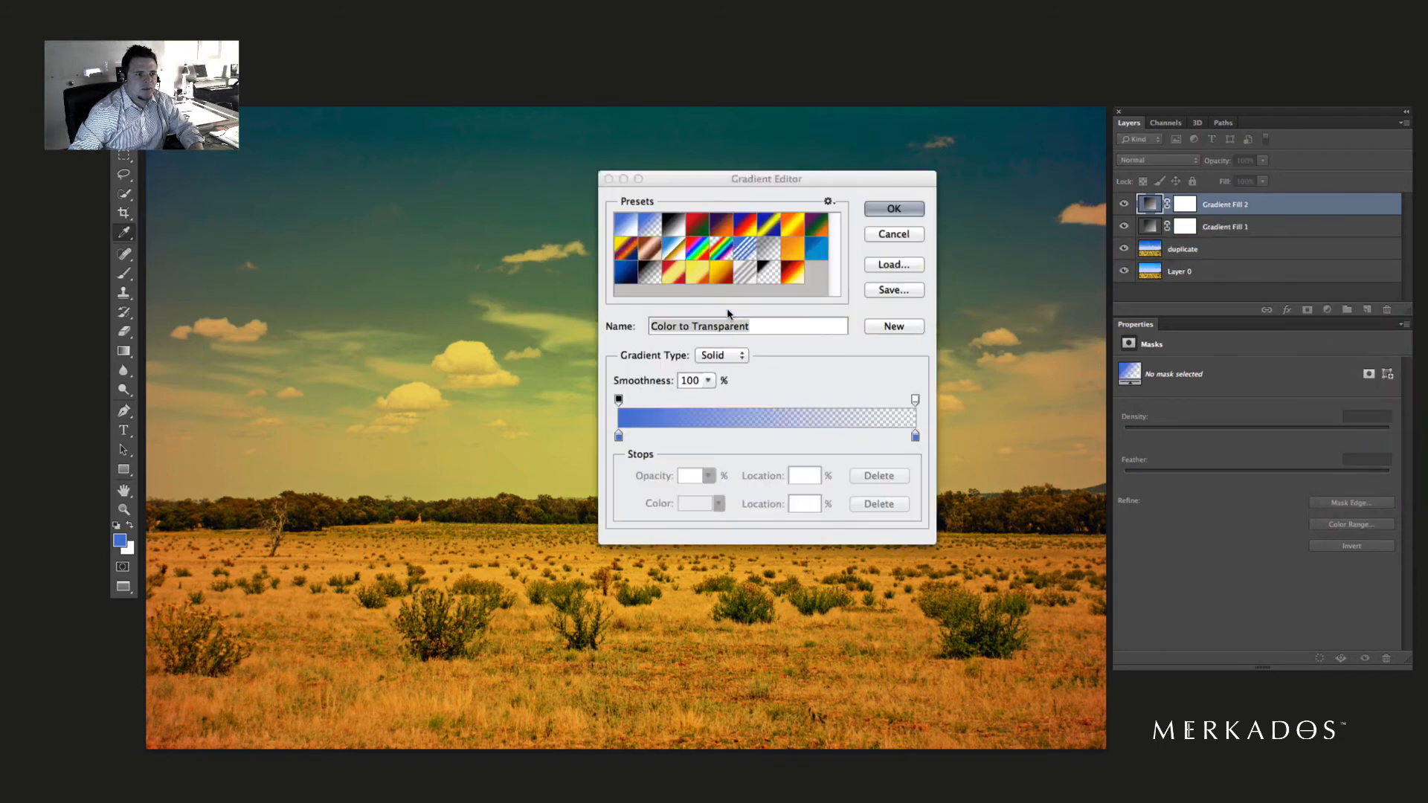
pyautogui.click(769, 272)
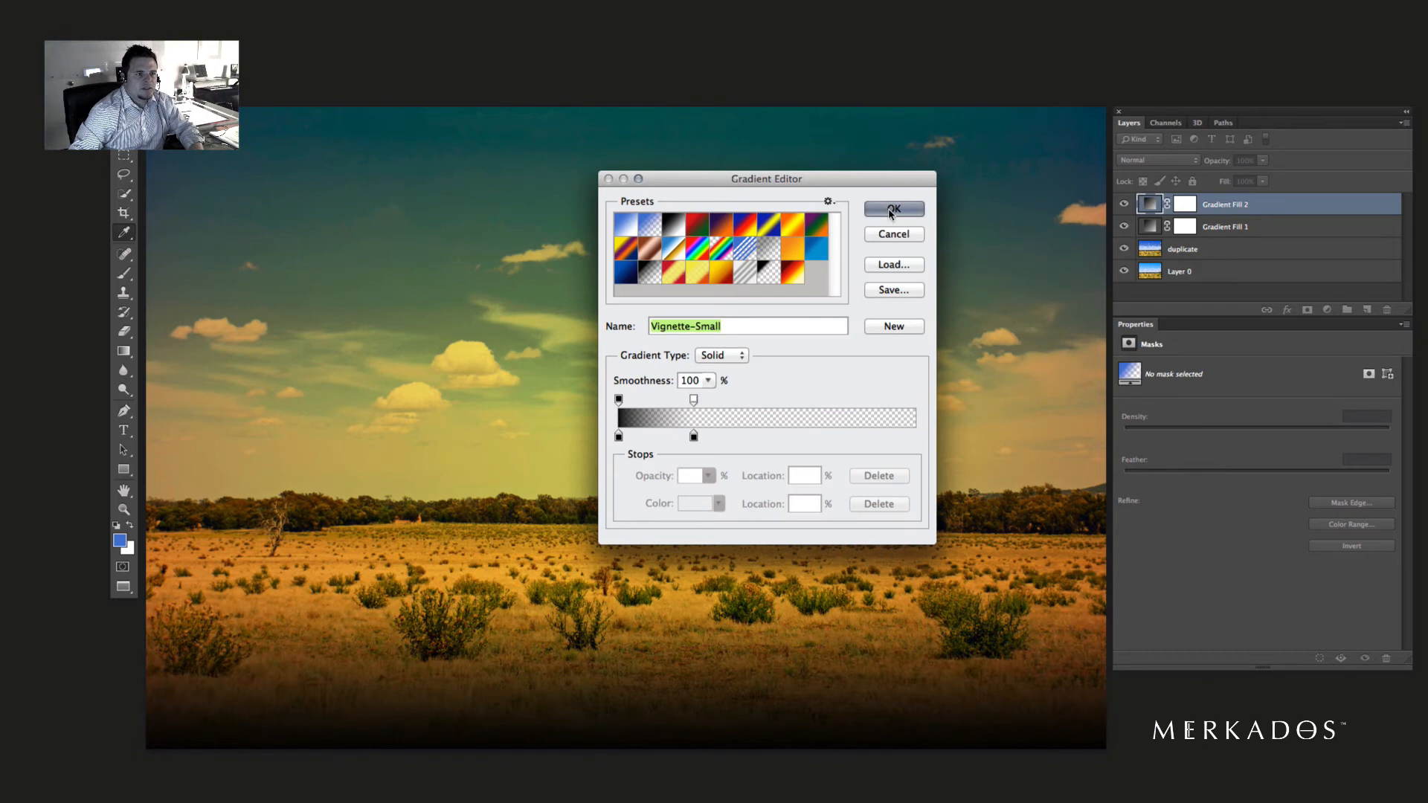
pyautogui.click(893, 209)
# - Set the vignette gradient to Radial style with a -180° angle, reverse it, and apply the fill
pyautogui.click(702, 337)
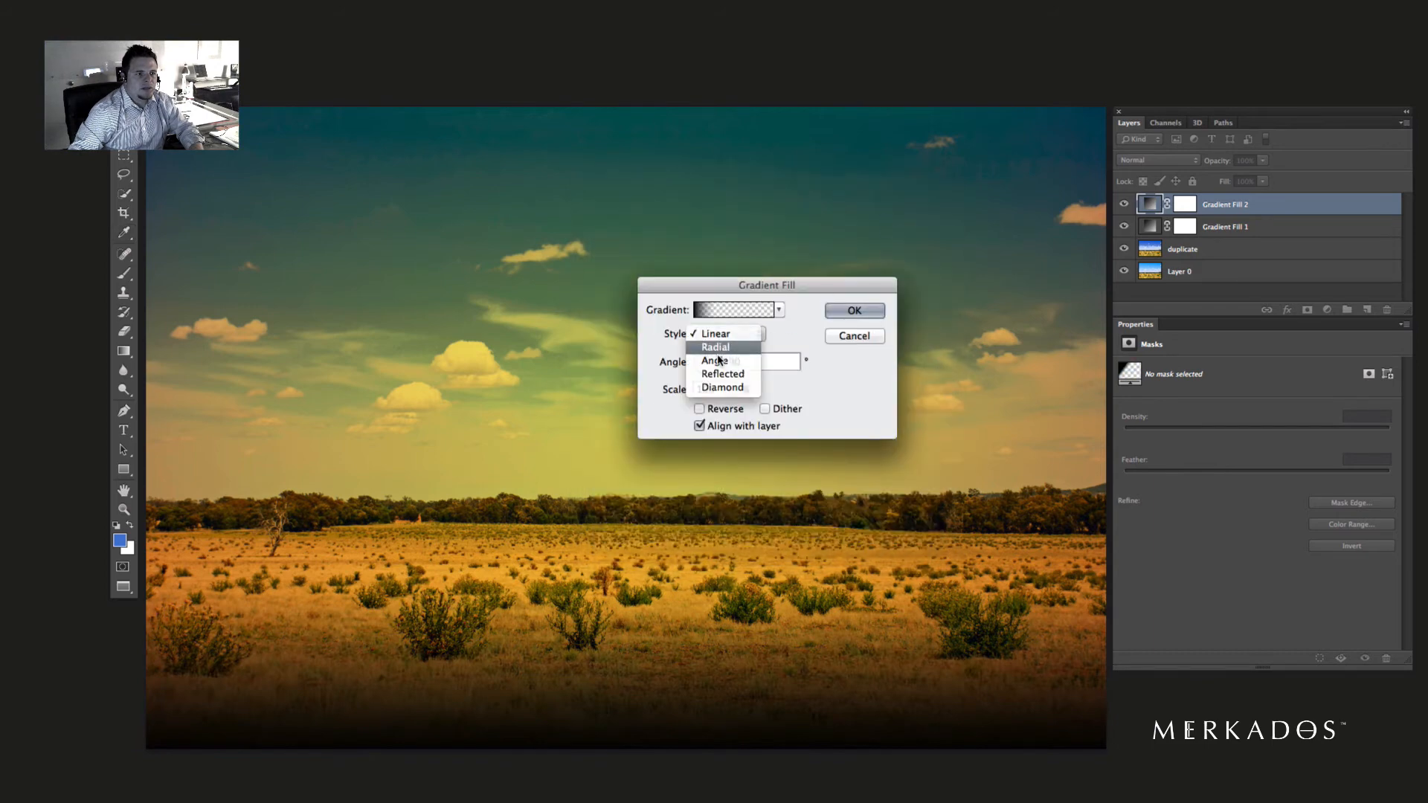
pyautogui.click(717, 347)
pyautogui.click(693, 363)
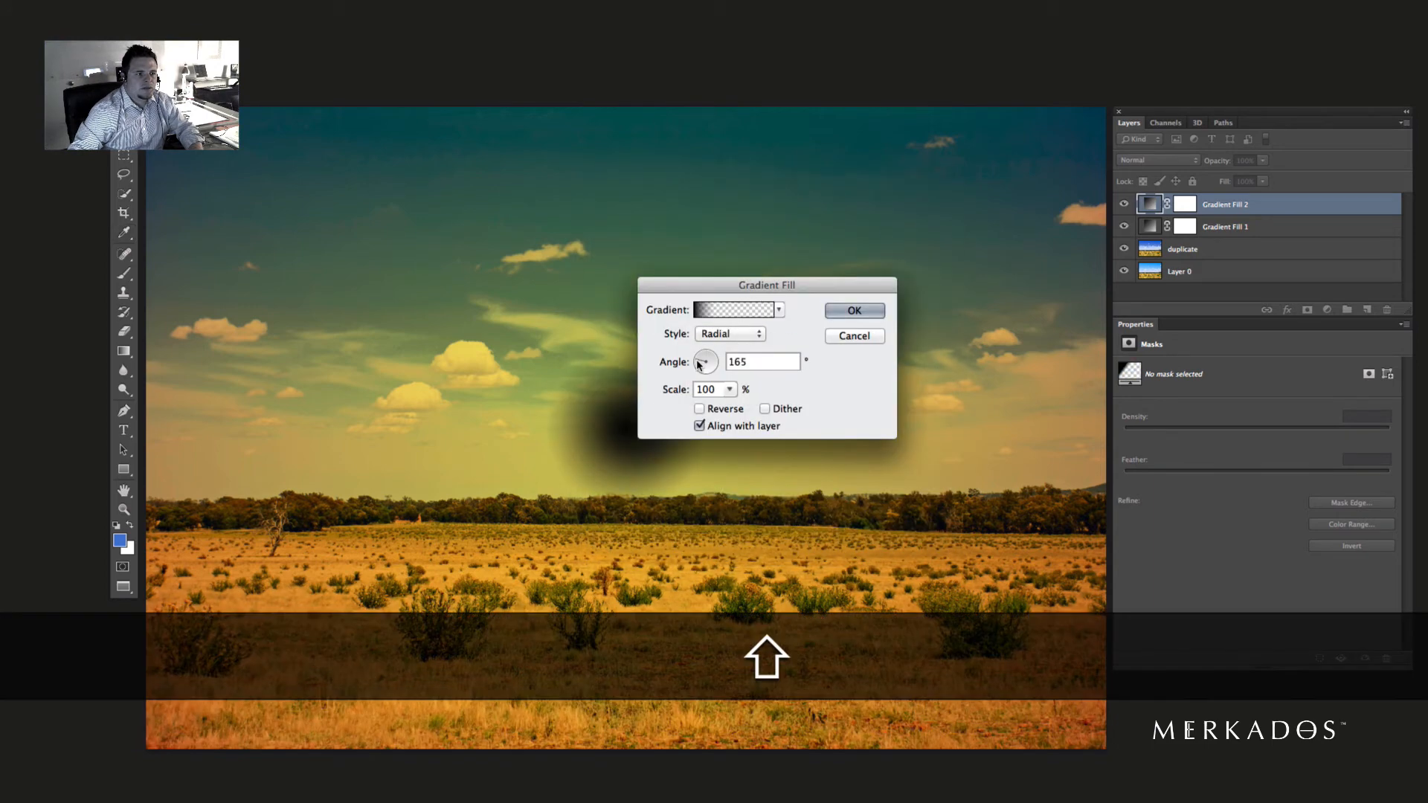
pyautogui.click(699, 408)
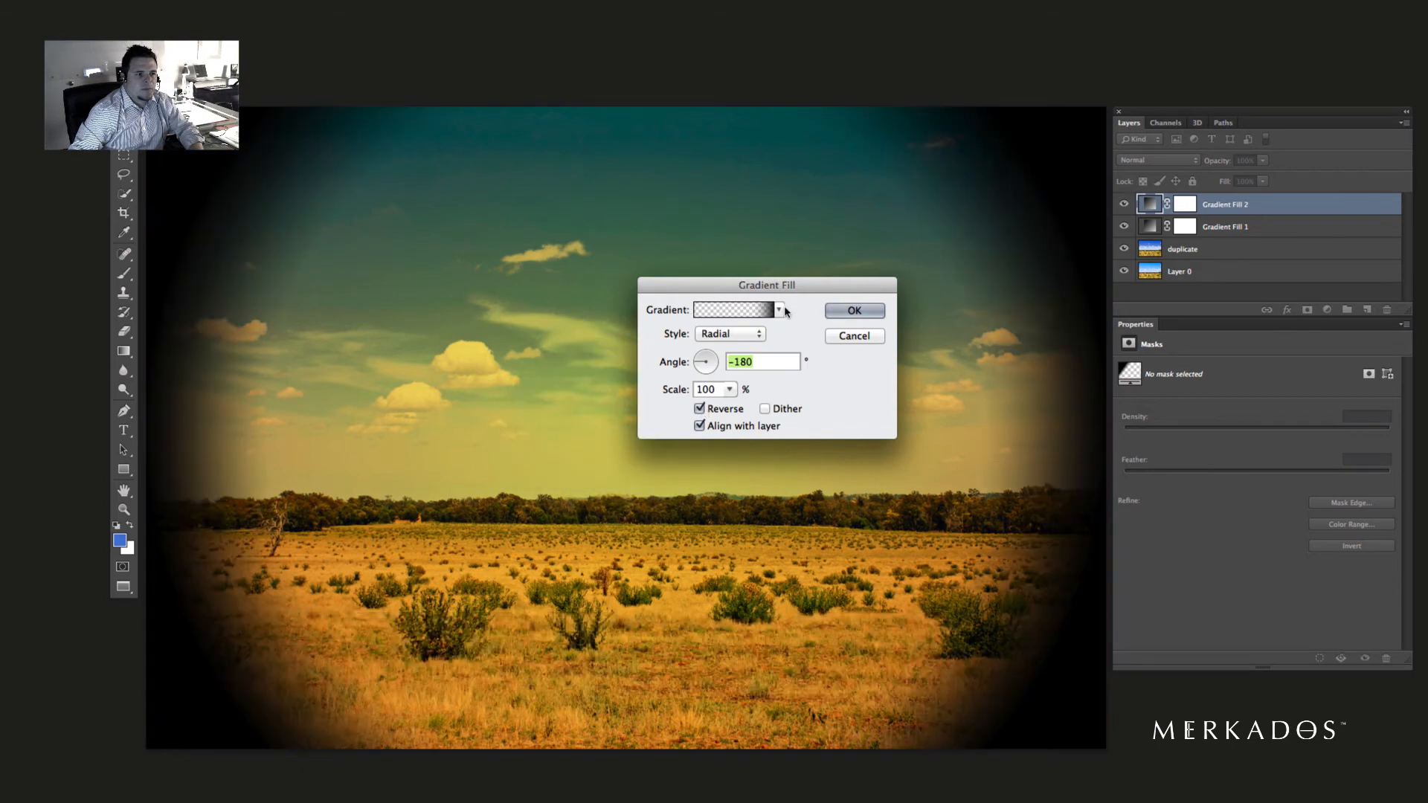
pyautogui.click(855, 310)
# - Set the vignette gradient fill layer to Multiply blend mode at 52% opacity
pyautogui.moveTo(1212, 160); pyautogui.dragTo(1205, 166)
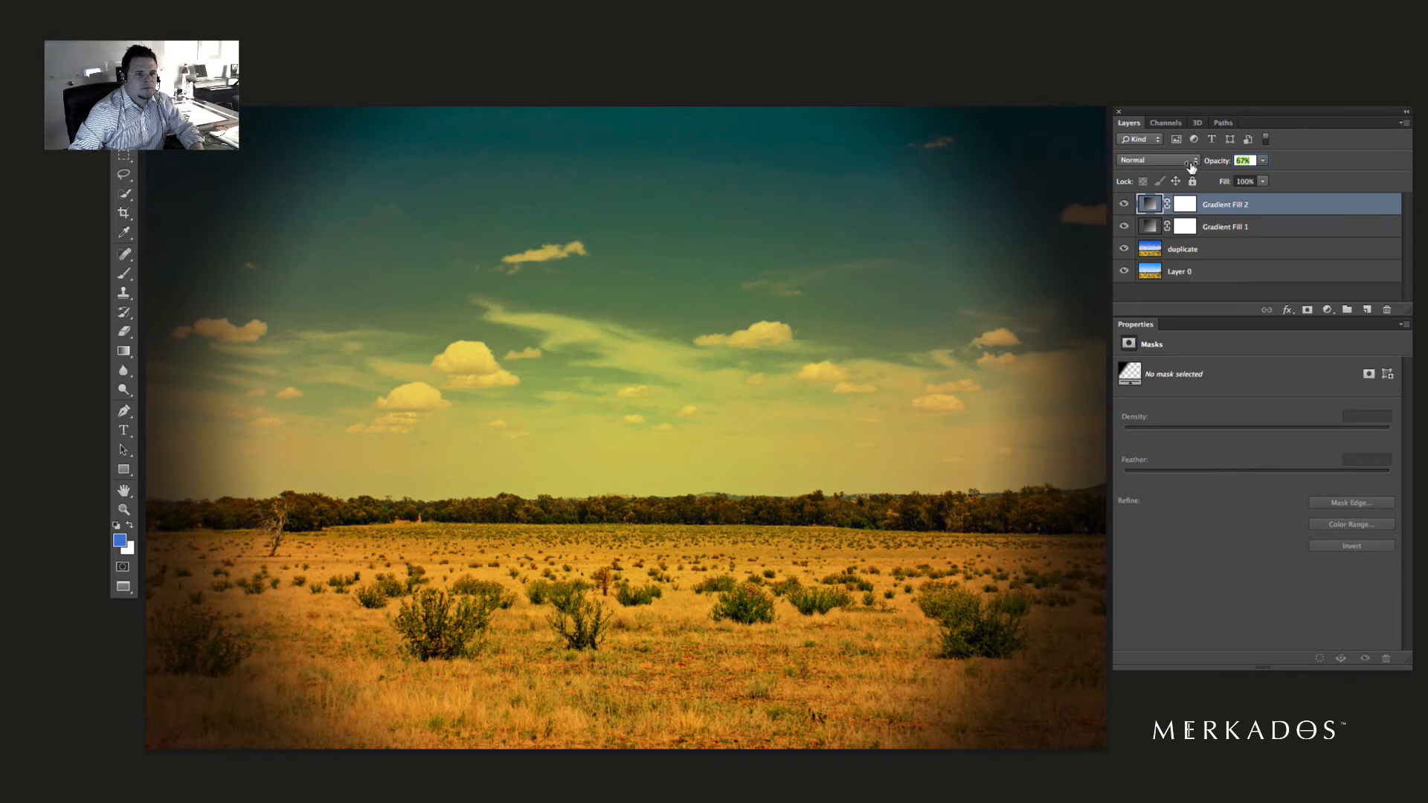
pyautogui.click(1167, 162)
pyautogui.click(1166, 162)
pyautogui.click(1158, 165)
pyautogui.click(1181, 205)
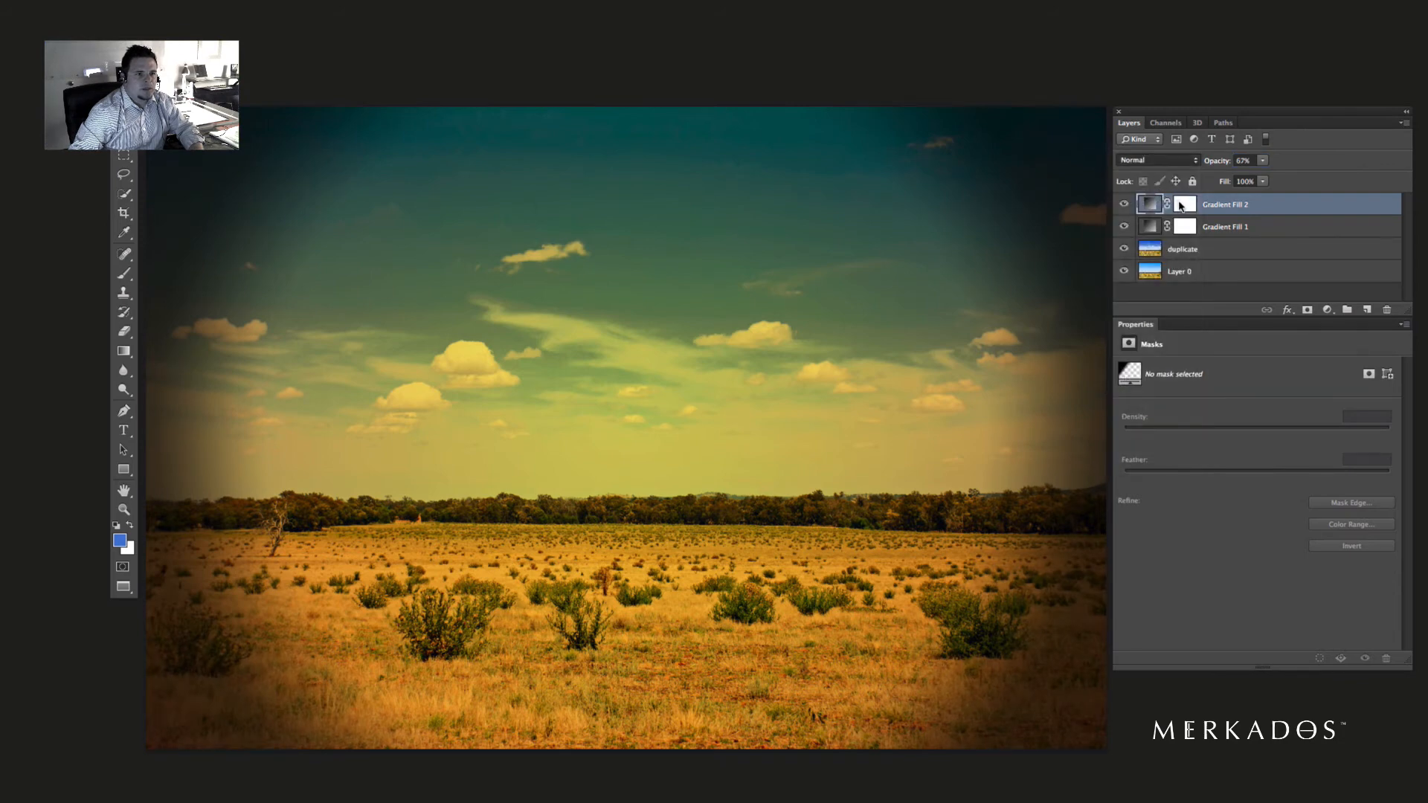
pyautogui.moveTo(1221, 170); pyautogui.dragTo(1210, 169)
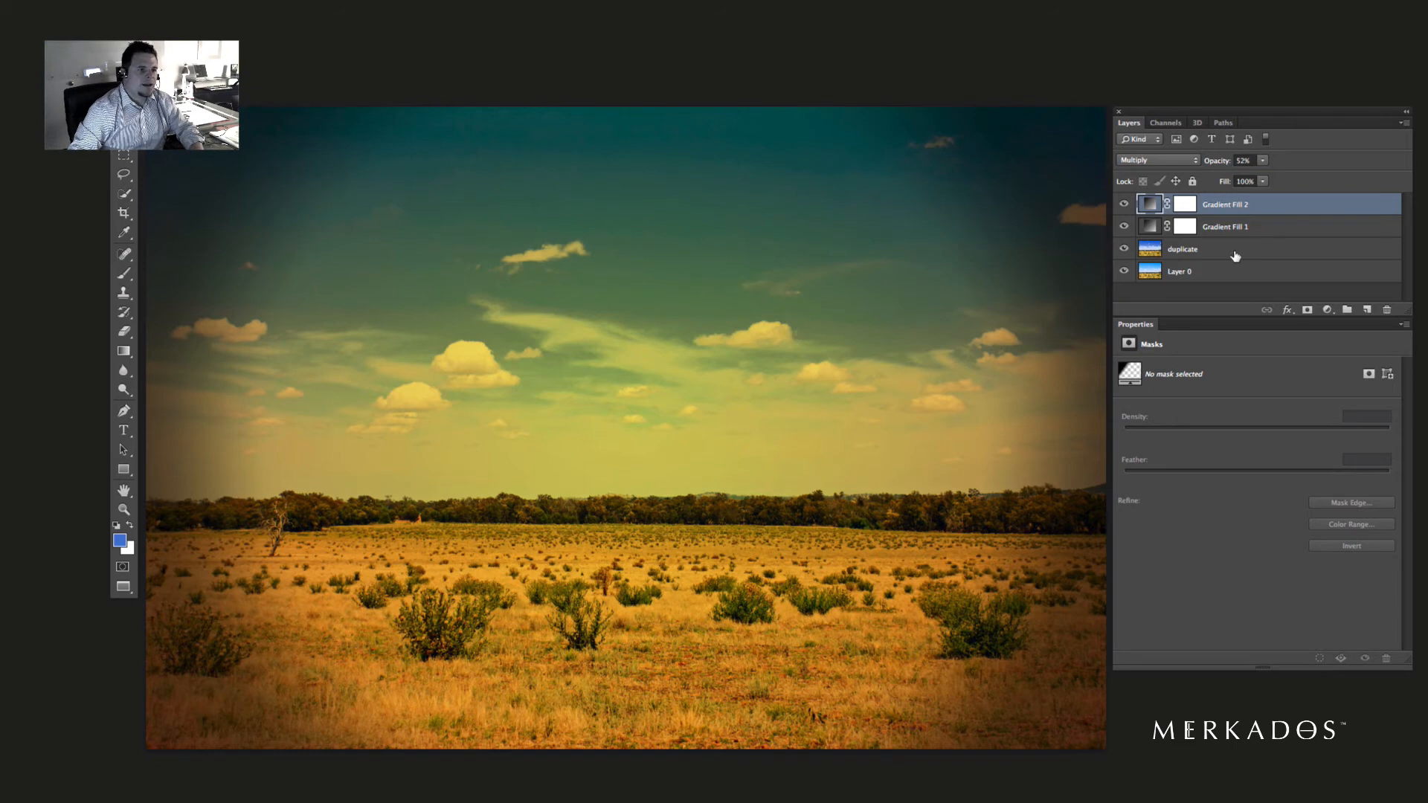
# - Place the original unedited photo as the top layer, aligned exactly with the edited image's canvas
pyautogui.press('v')
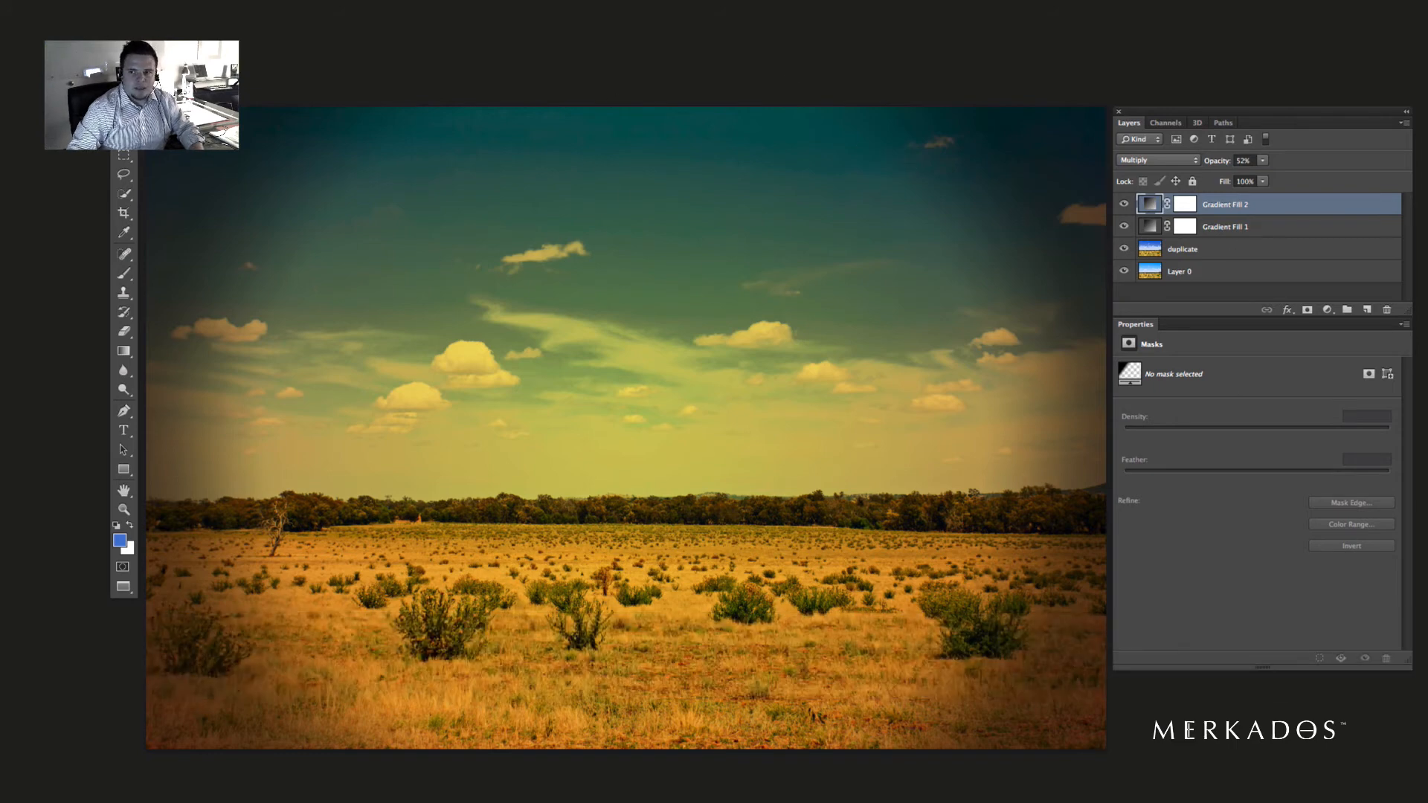
pyautogui.moveTo(981, 469); pyautogui.dragTo(631, 410)
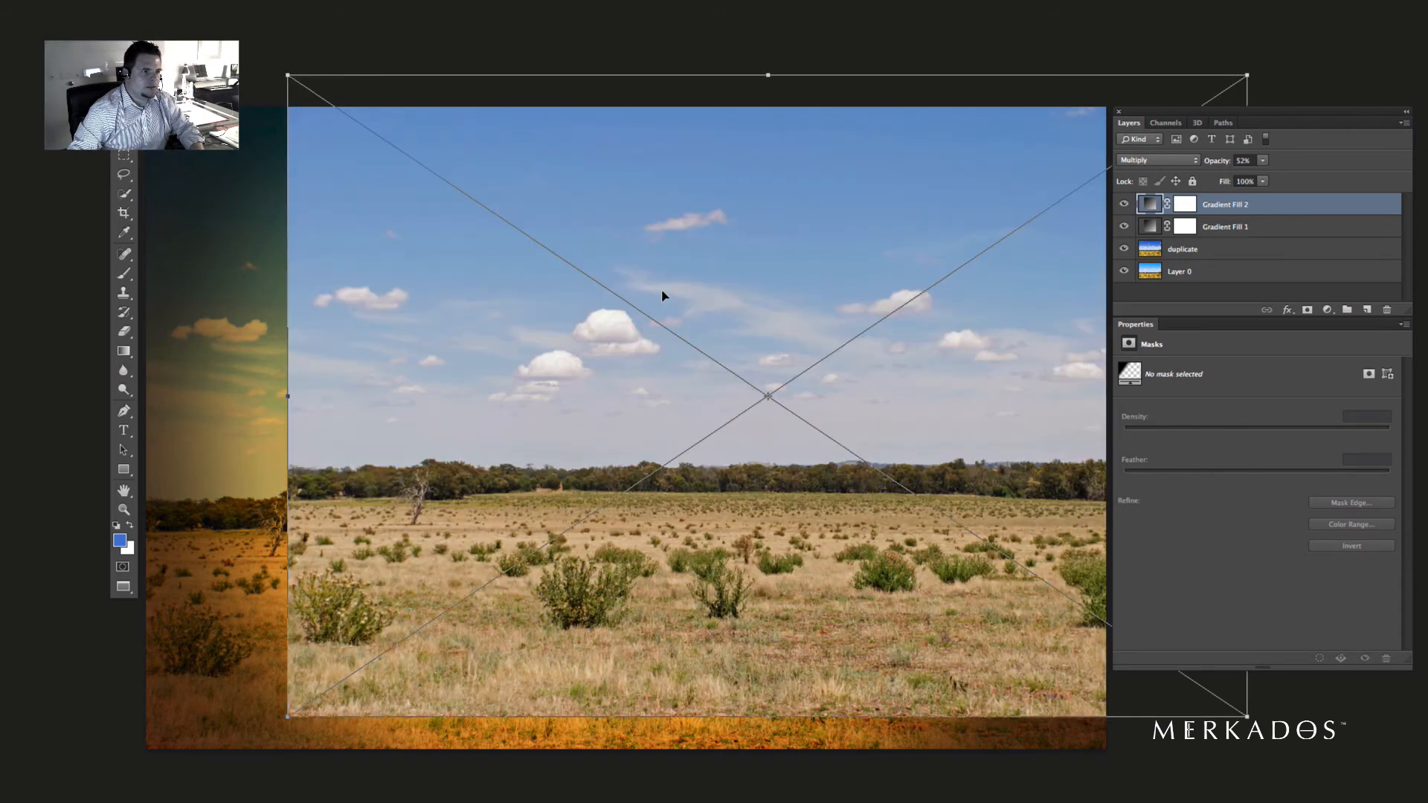
pyautogui.moveTo(674, 273); pyautogui.dragTo(557, 303)
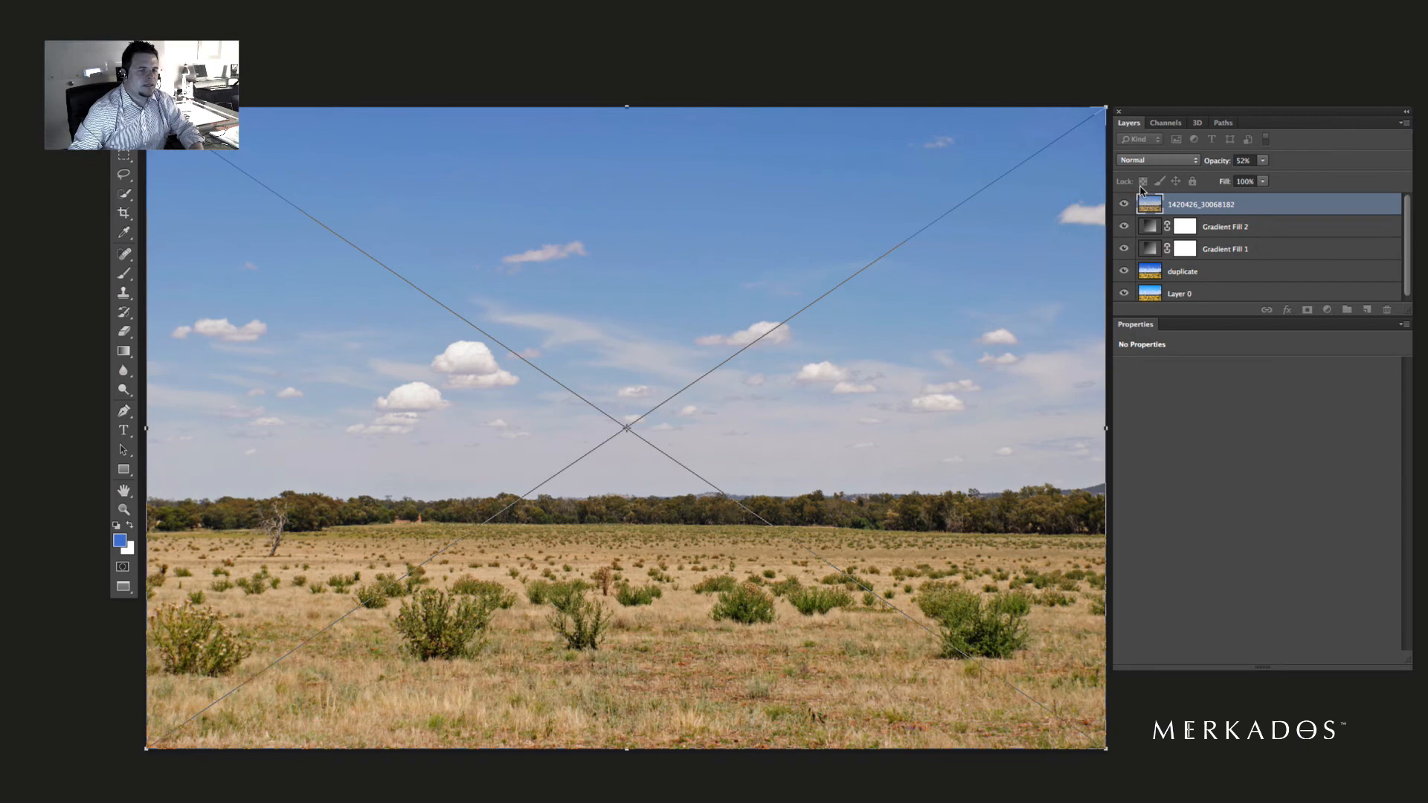
pyautogui.press('Return')
# - Add a layer mask to the original photo layer, fill its right half with black using the Paint Bucket, and deselect
pyautogui.click(1307, 309)
pyautogui.press('d')
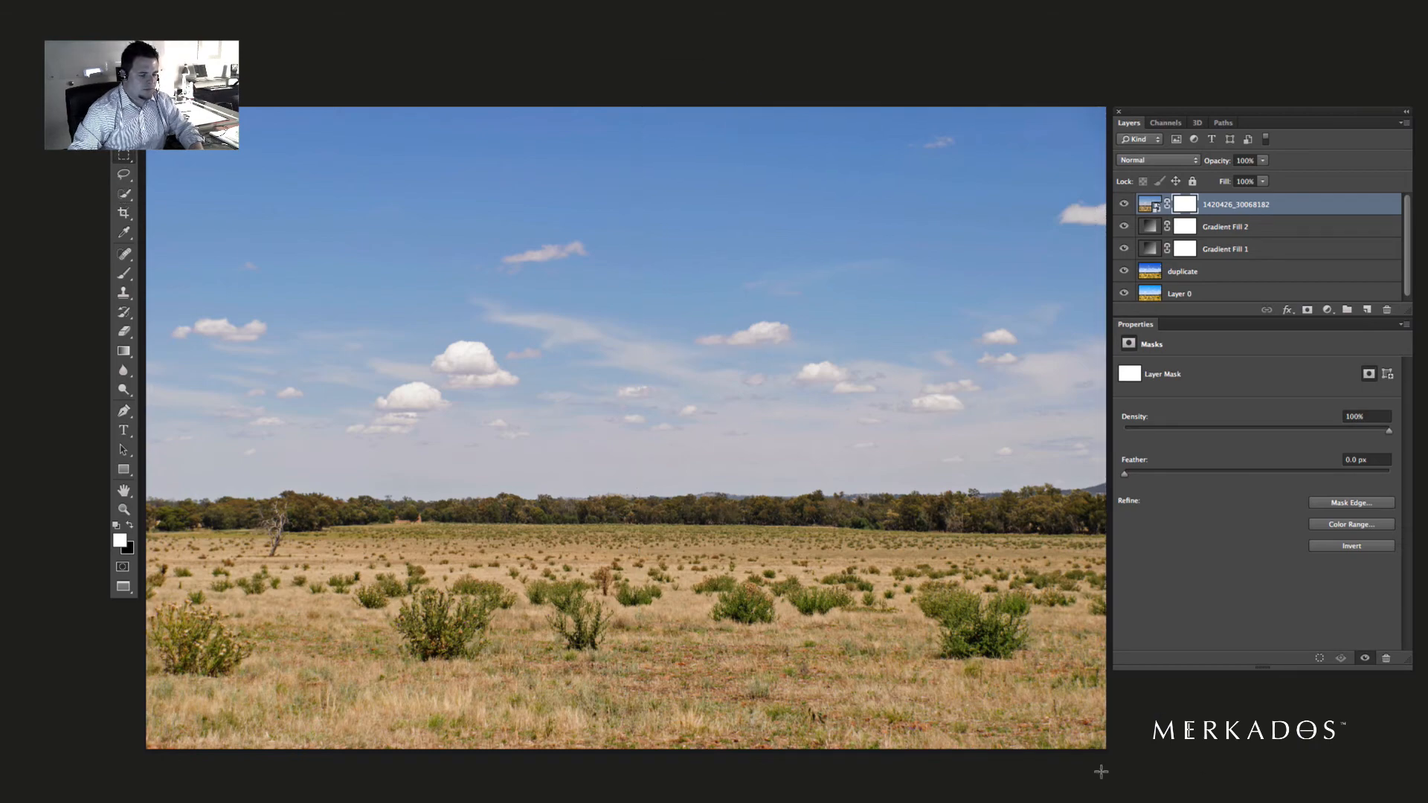
pyautogui.press('g')
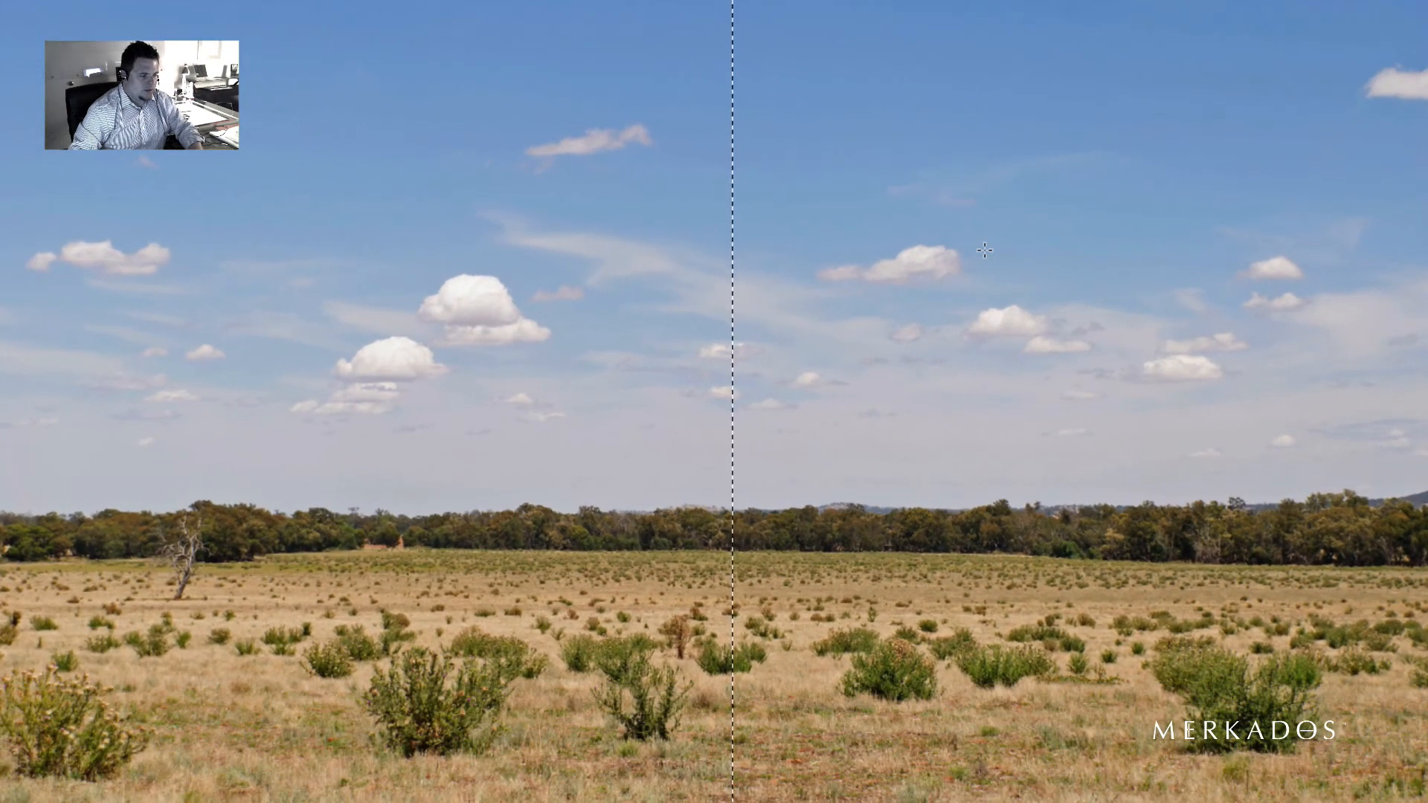
pyautogui.press('x')
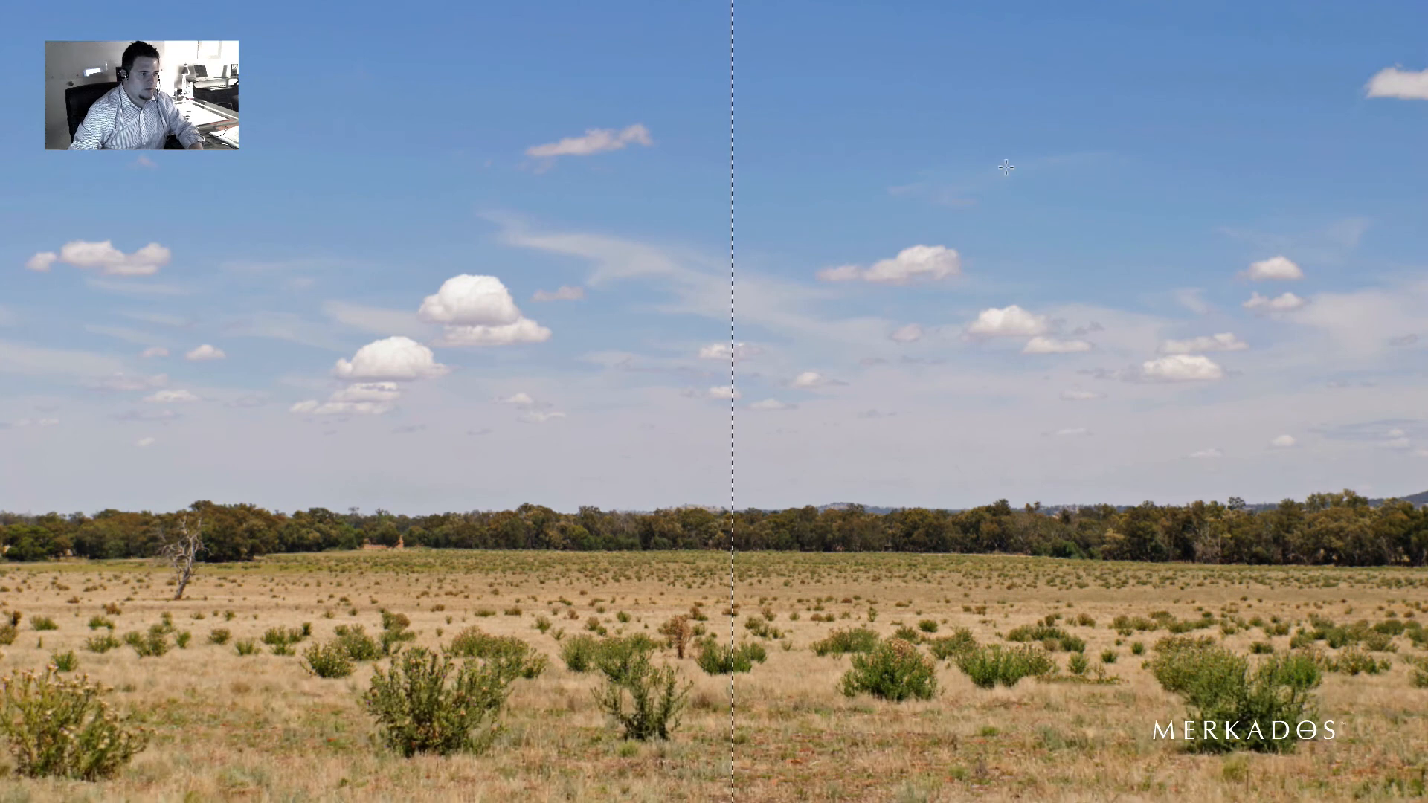
pyautogui.click(2, 293)
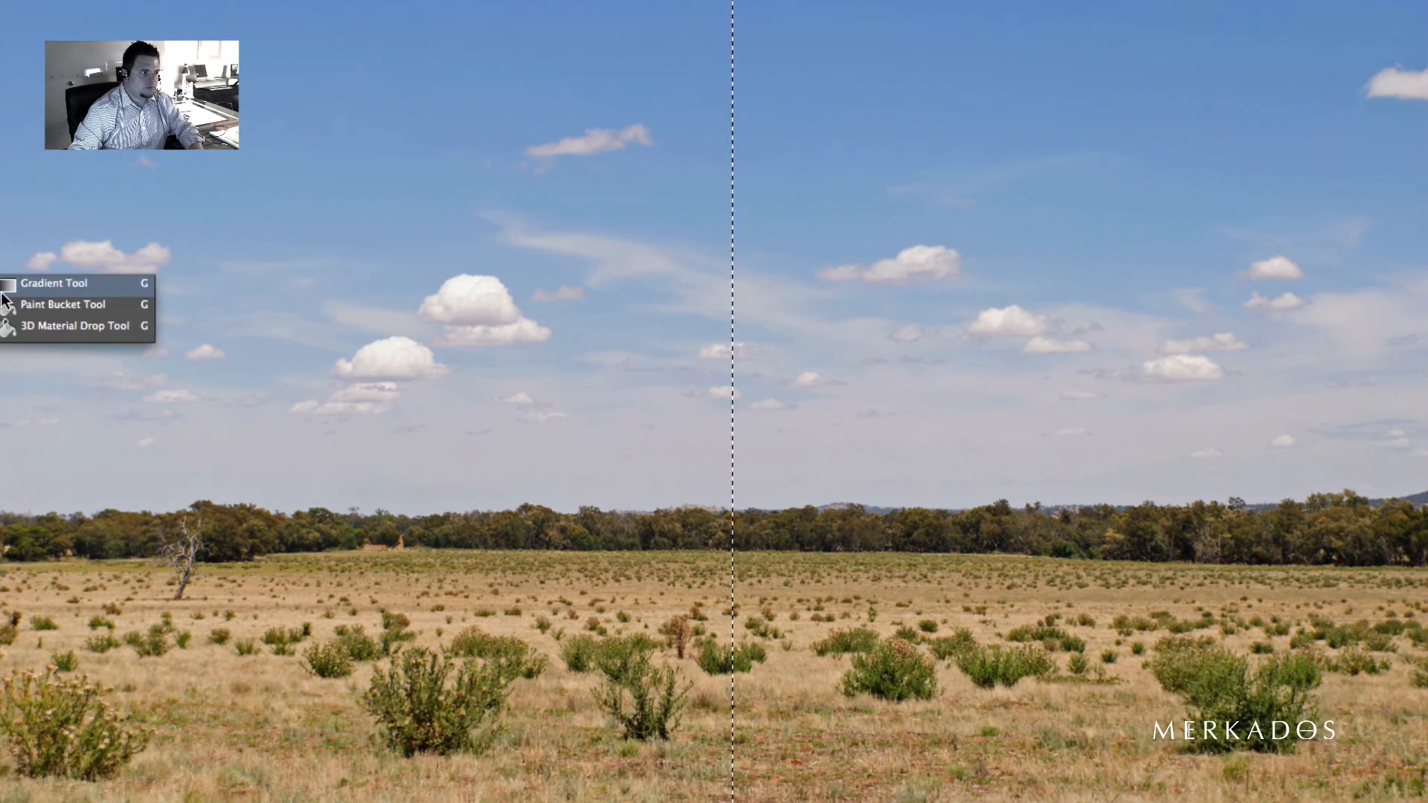
pyautogui.click(7, 305)
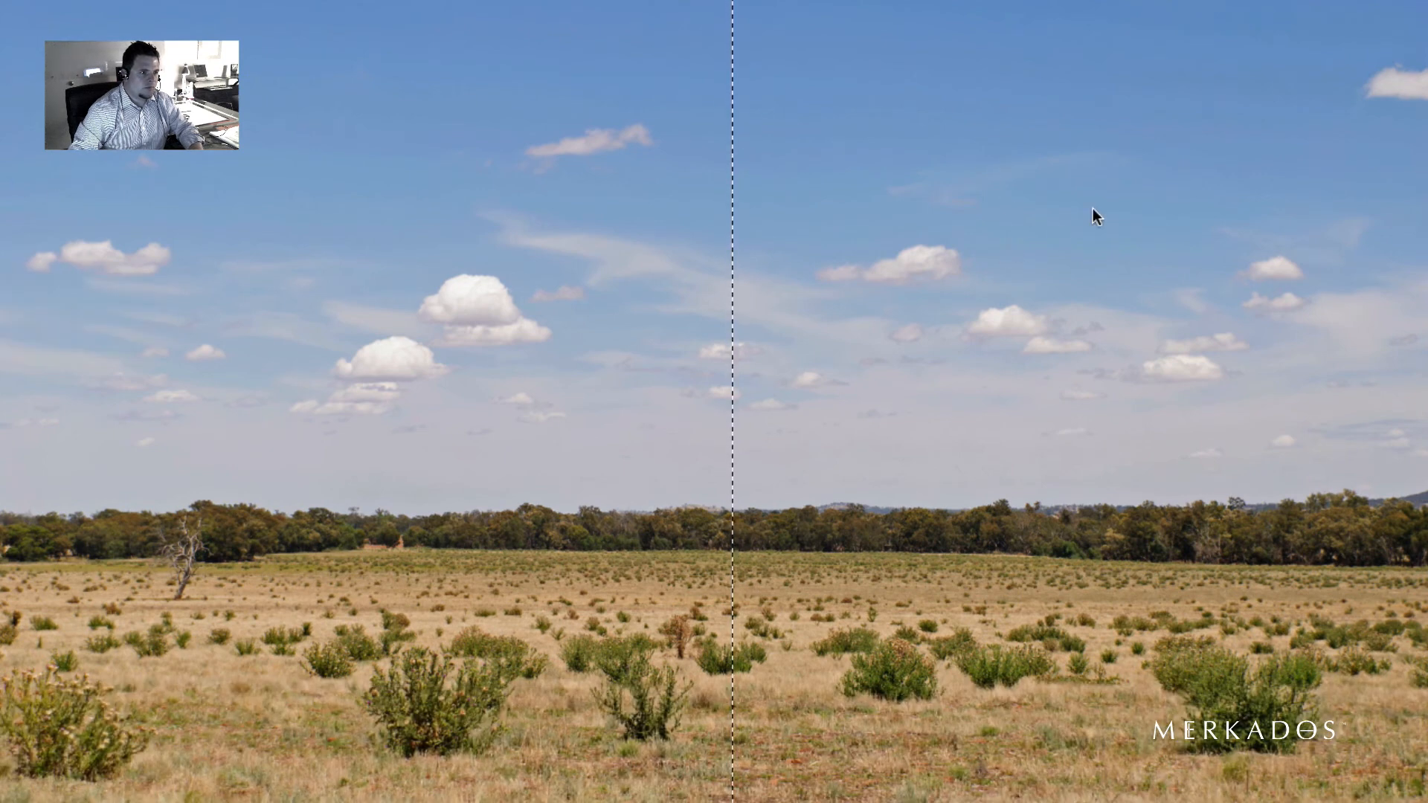
pyautogui.click(1039, 373)
pyautogui.press('m')
pyautogui.click(710, 339)
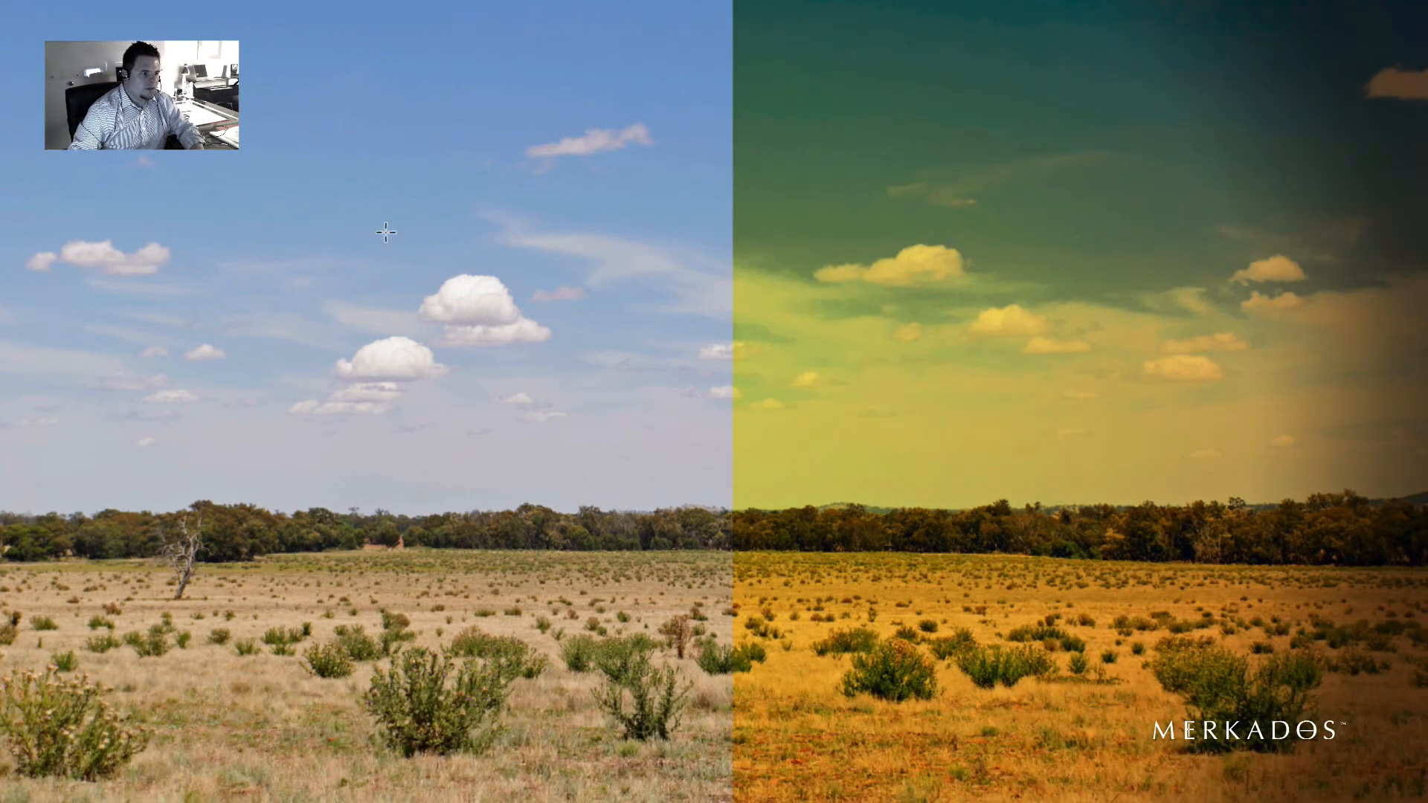